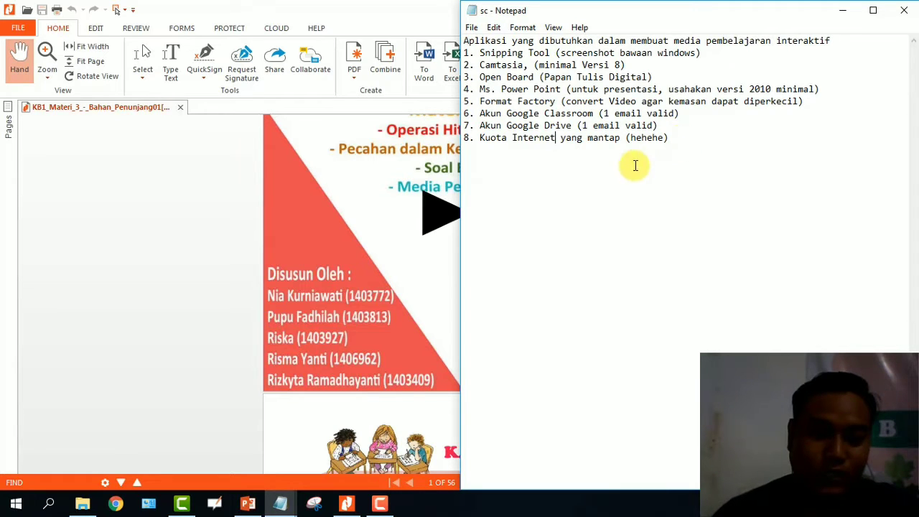
Open Snipping Tool, move its window left over the PDF, and switch to File Explorer.
click(310, 505)
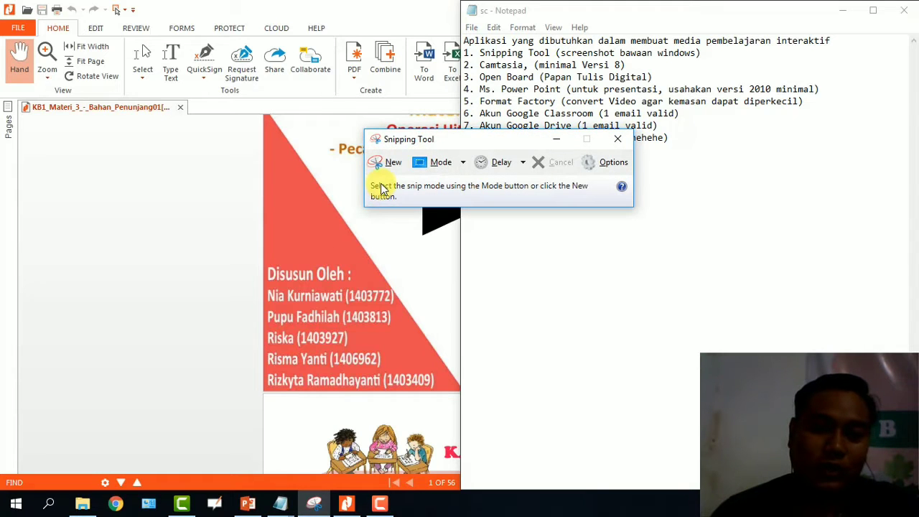
drag(434, 140, 92, 199)
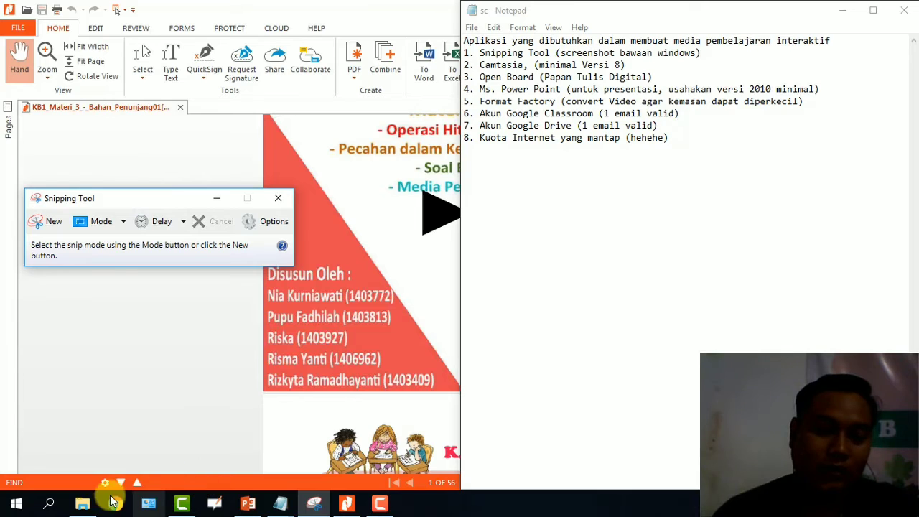
click(83, 503)
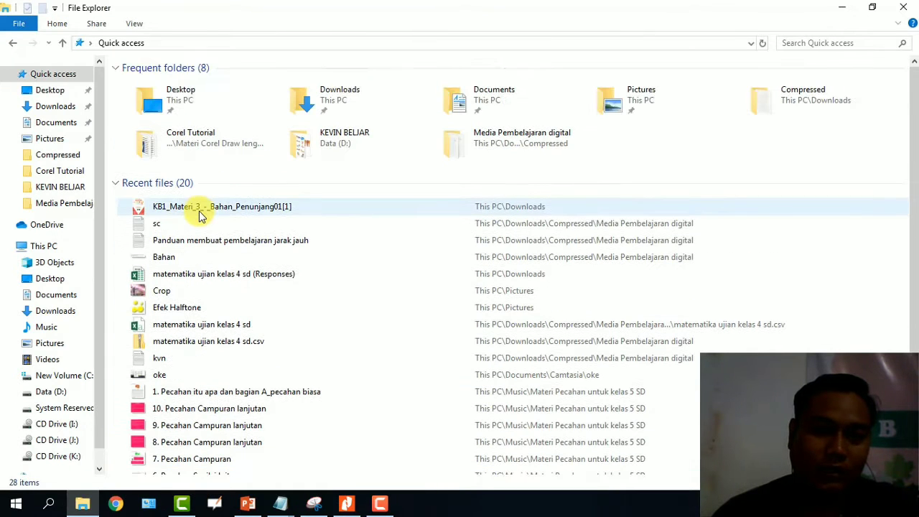
Open the recent picture '1. Pecahan itu apa dan bagian A_pecahan biasa' from File Explorer.
scroll(284, 271, down, 1)
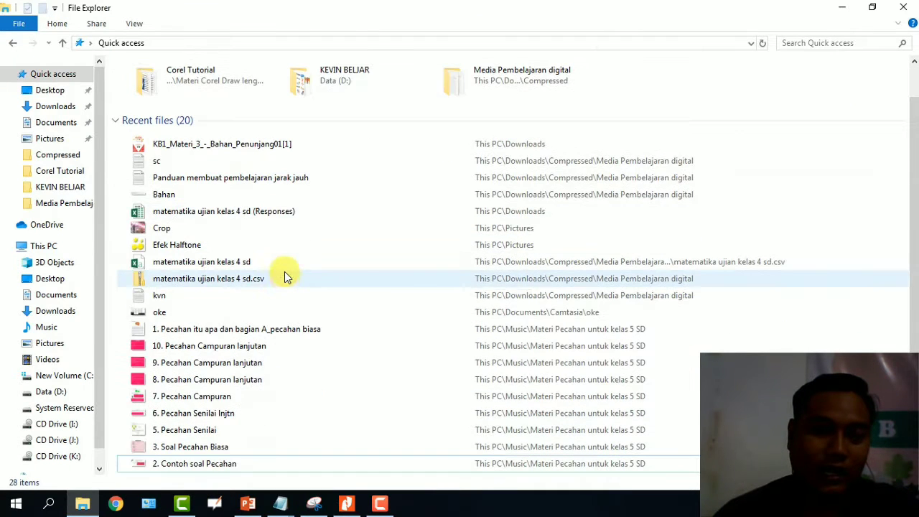
click(235, 332)
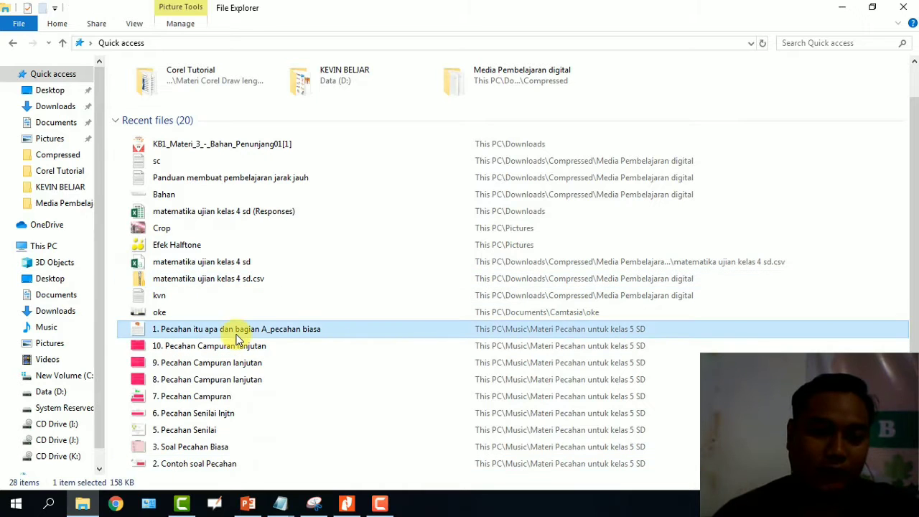
double_click(237, 335)
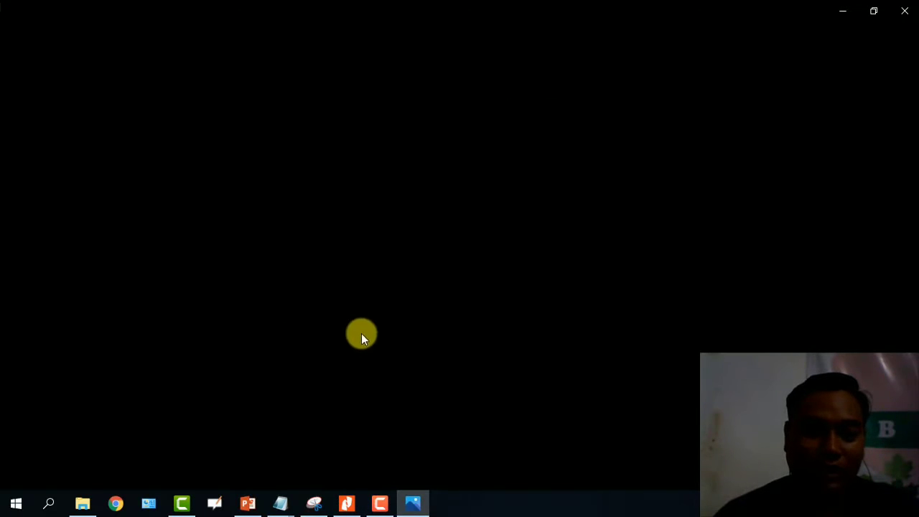
Scroll the fractions PDF in Nitro Pro to page 8, then return to Photos.
click(346, 503)
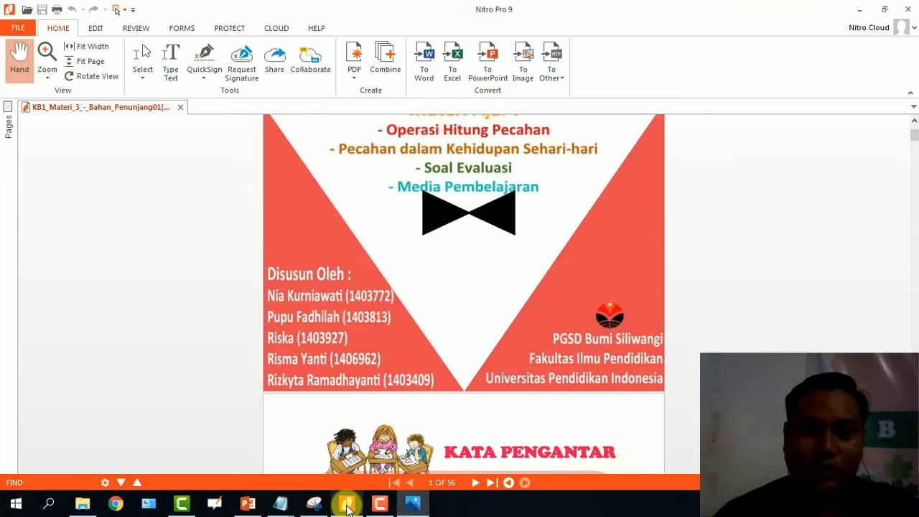
scroll(366, 312, up, 3)
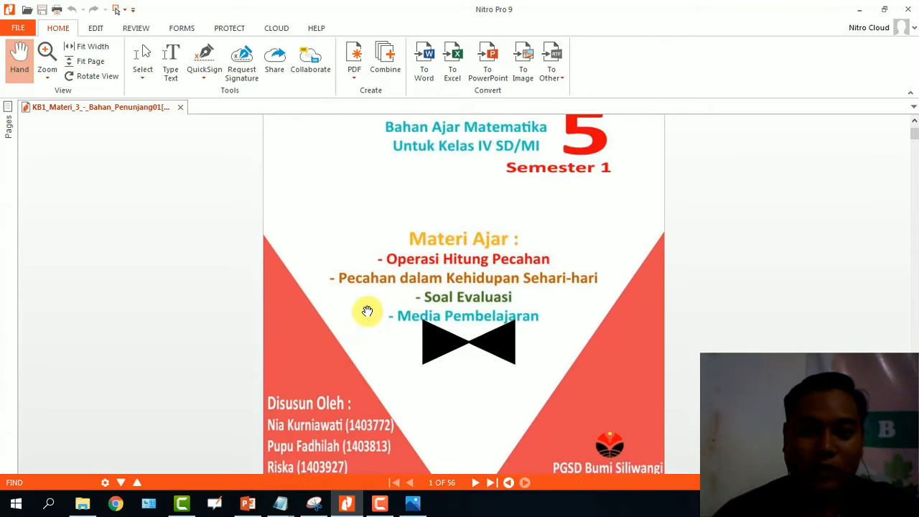
scroll(367, 310, down, 15)
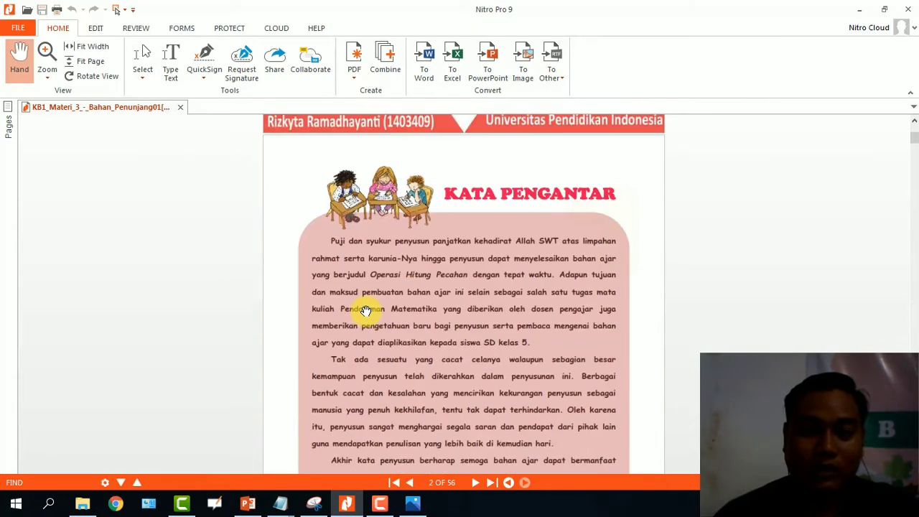
scroll(366, 311, down, 10)
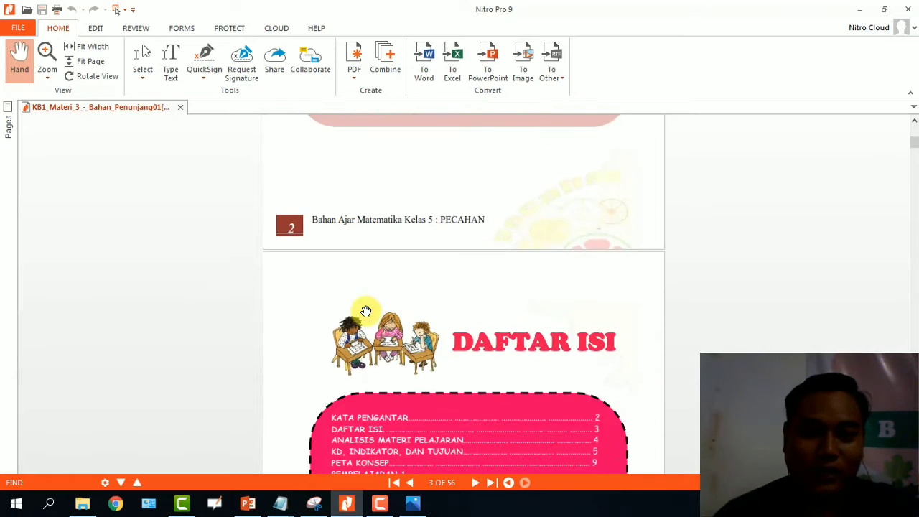
scroll(366, 311, down, 14)
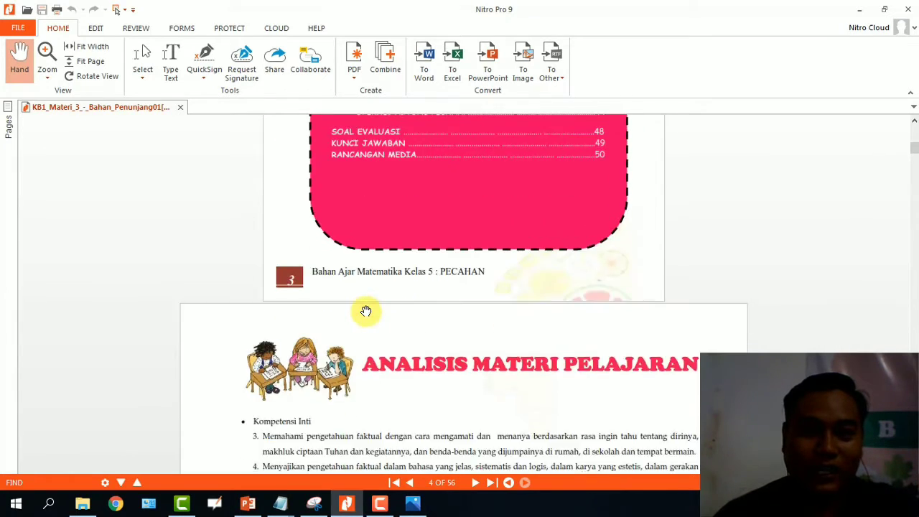
scroll(366, 311, down, 12)
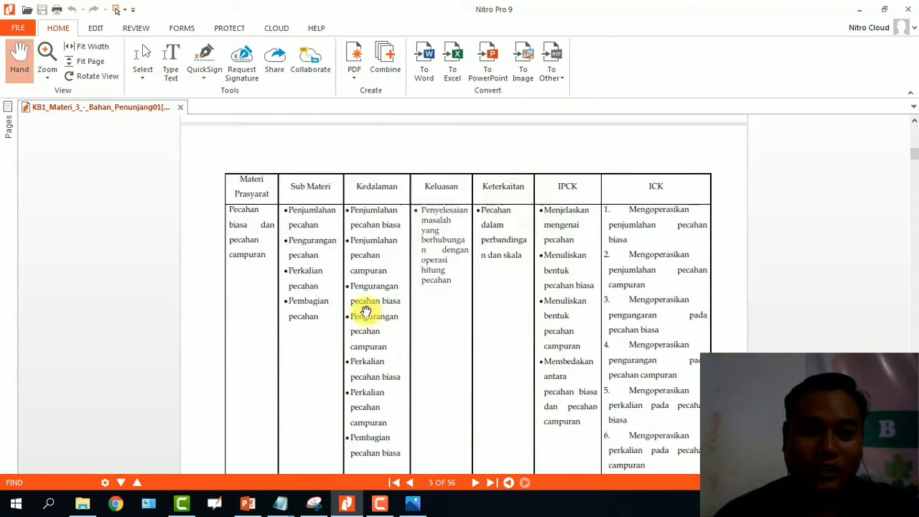
scroll(366, 311, down, 12)
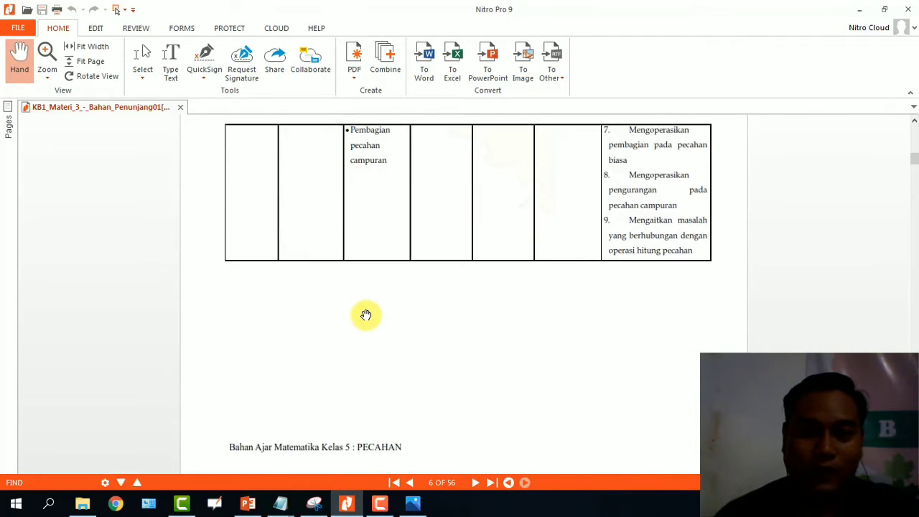
scroll(366, 316, down, 12)
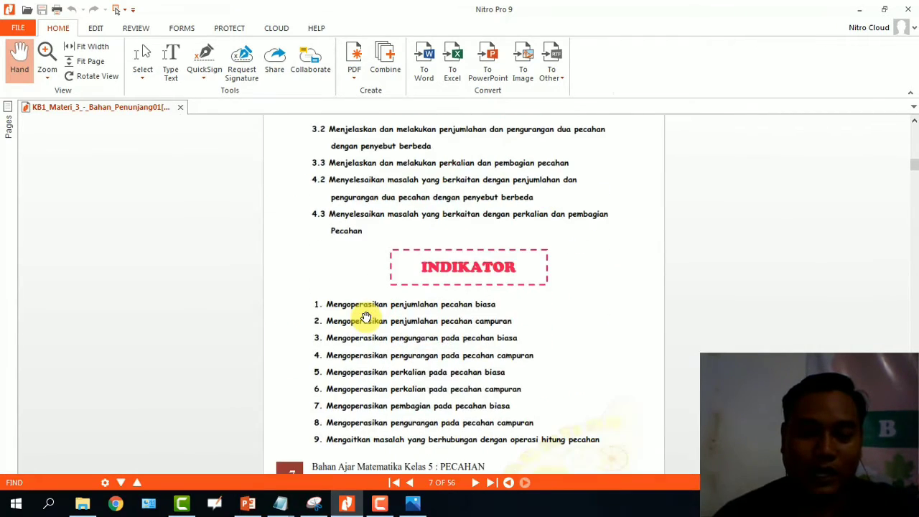
scroll(364, 318, down, 8)
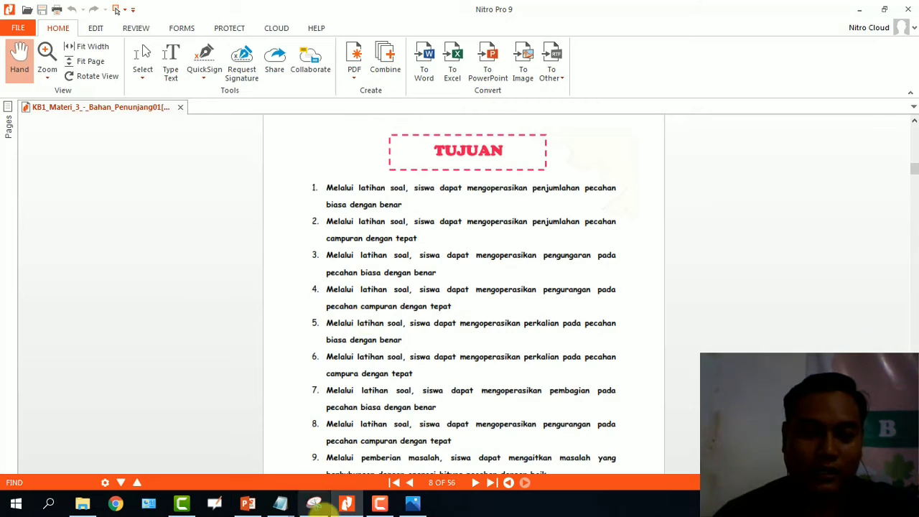
click(413, 501)
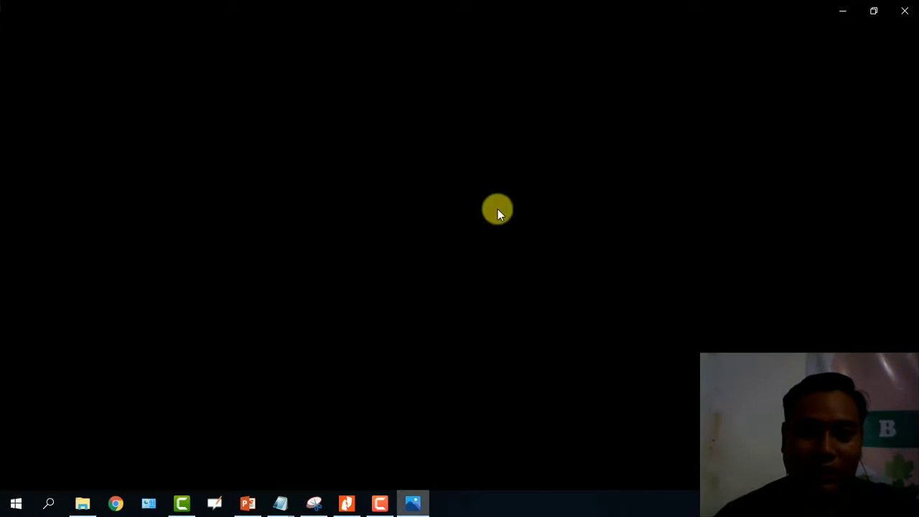
Bring Camtasia Recorder forward, then bring the 'sc' notes in Notepad to the front.
click(374, 504)
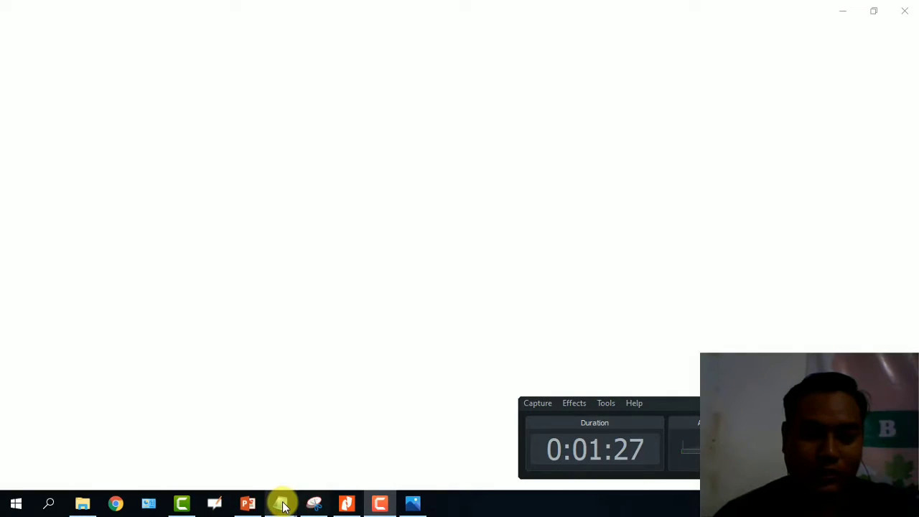
mouse_move(280, 502)
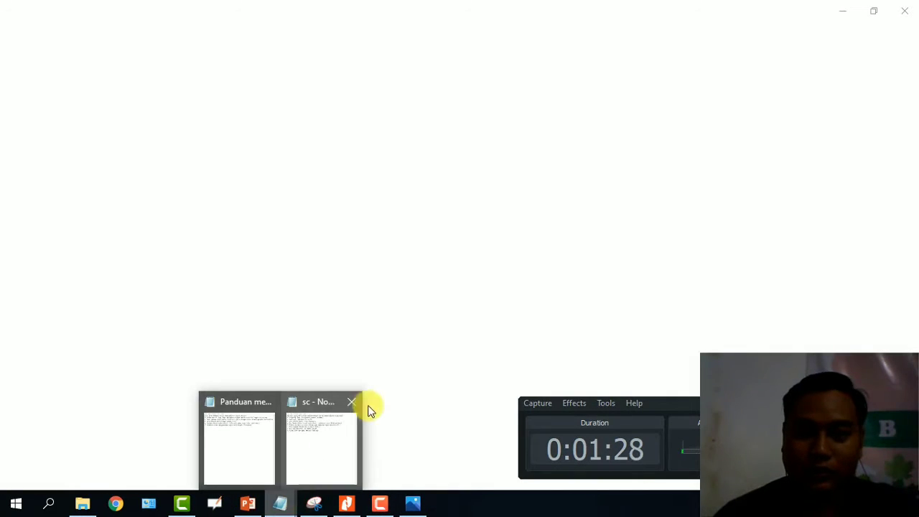
click(289, 466)
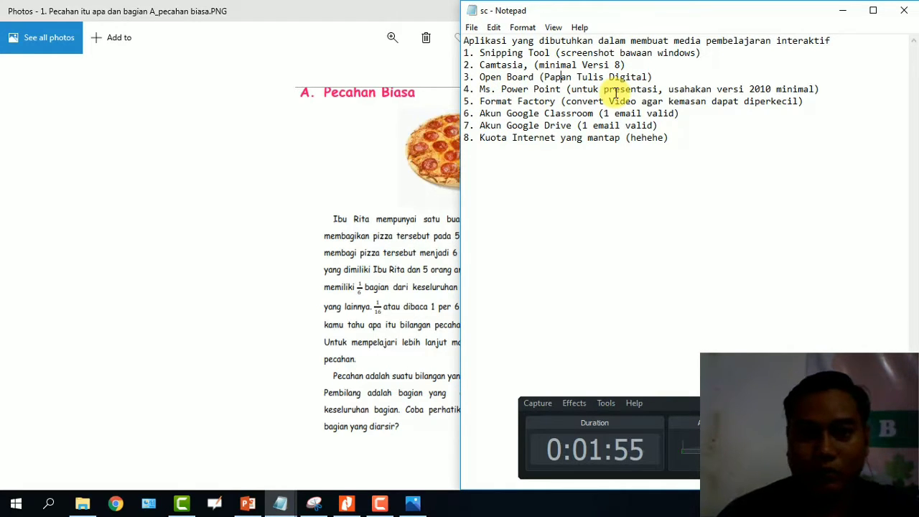
Launch OpenBoard, bring the pizza picture forward, then switch to the blank whiteboard.
click(213, 505)
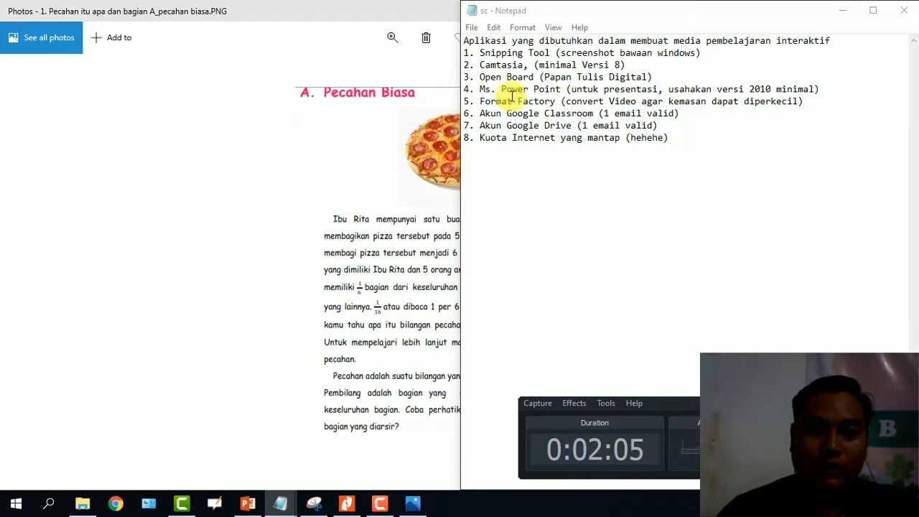
click(384, 9)
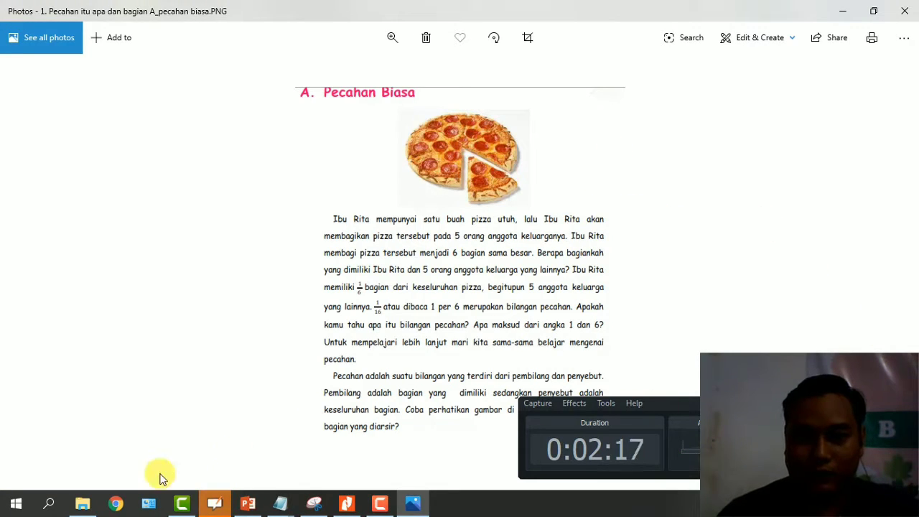
click(213, 506)
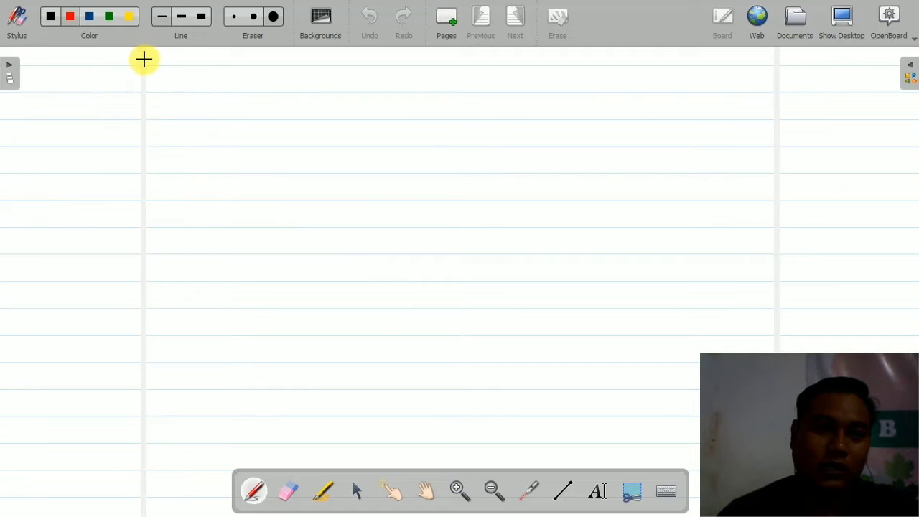
Draw red freehand strokes and a loop on the OpenBoard whiteboard, then show the desktop.
drag(144, 59, 161, 120)
mouse_move(213, 92)
mouse_down()
mouse_move(208, 164)
mouse_move(309, 163)
mouse_up()
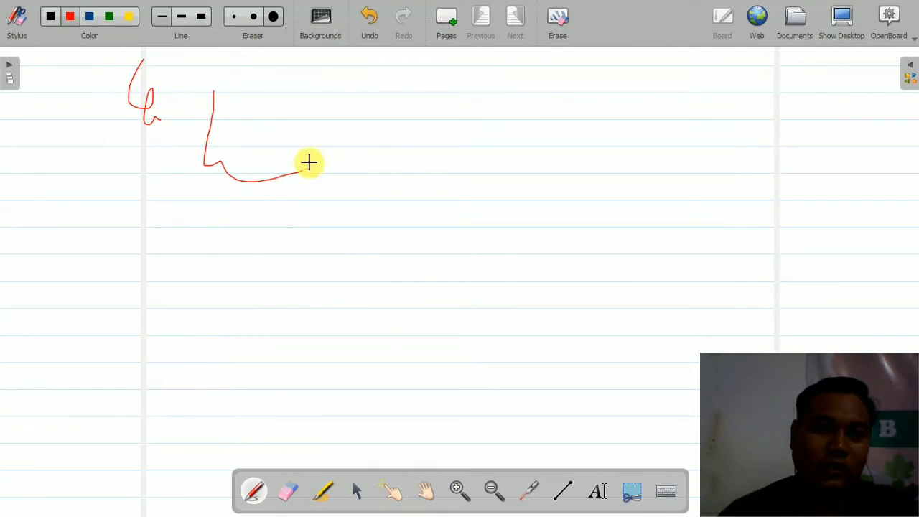
click(9, 72)
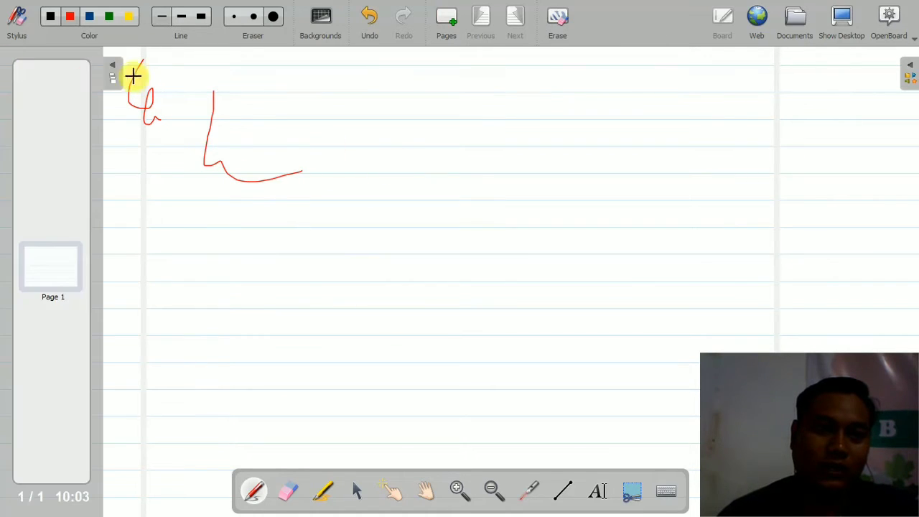
click(112, 64)
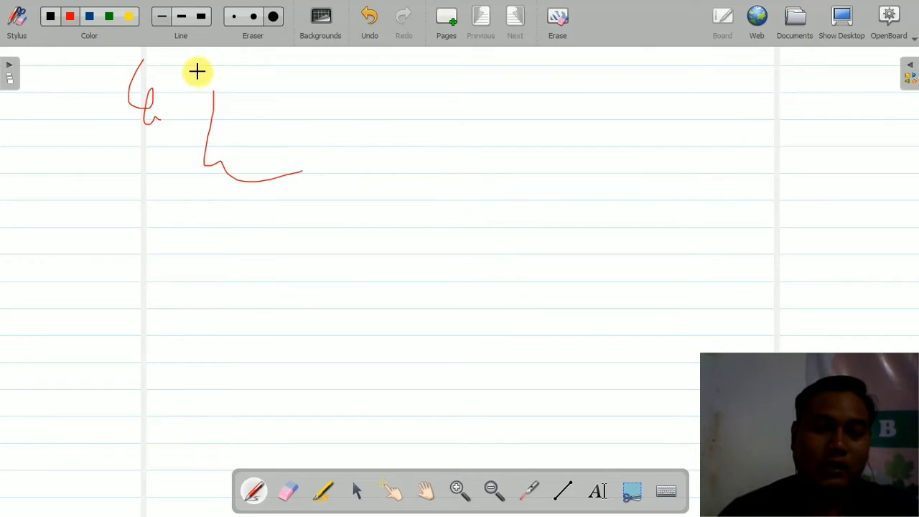
mouse_move(197, 71)
mouse_down()
mouse_move(179, 141)
mouse_move(342, 142)
mouse_move(179, 63)
mouse_move(200, 128)
mouse_up()
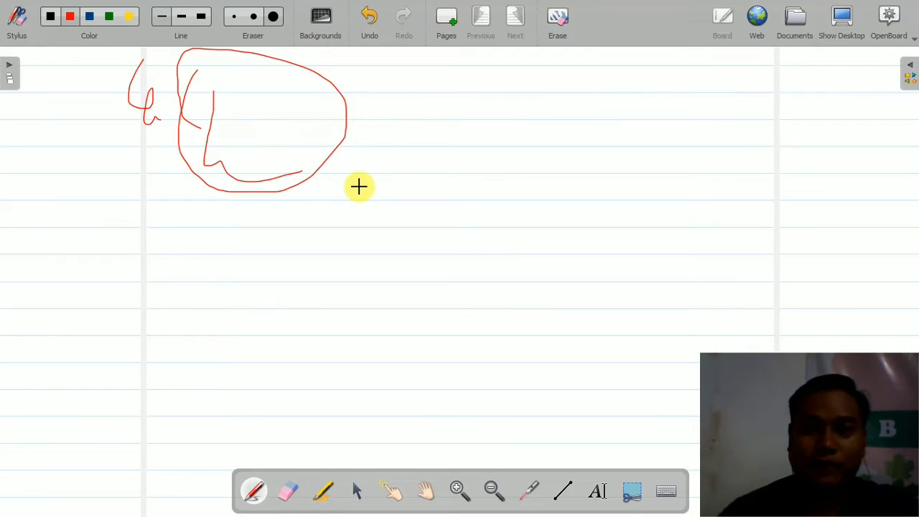
click(850, 26)
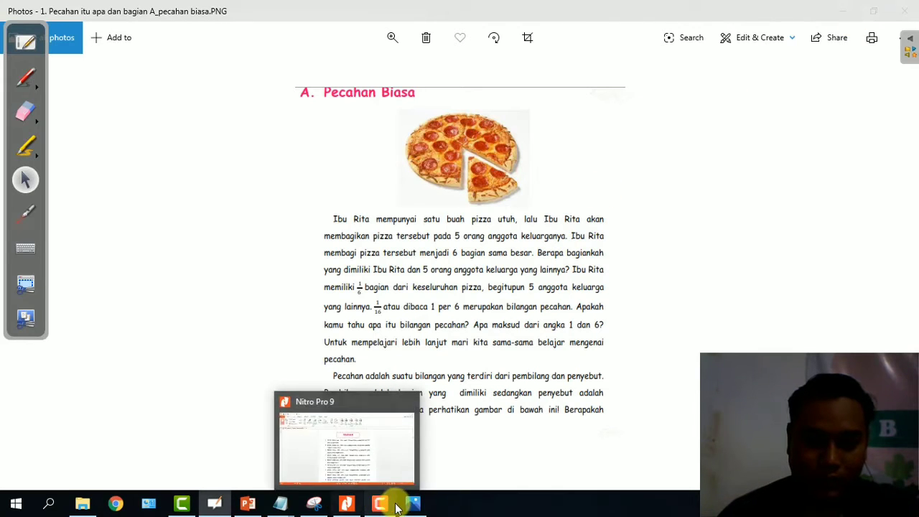
Bring the 'sc' Notepad notes back to the front, then start PowerPoint.
mouse_move(215, 506)
mouse_move(270, 501)
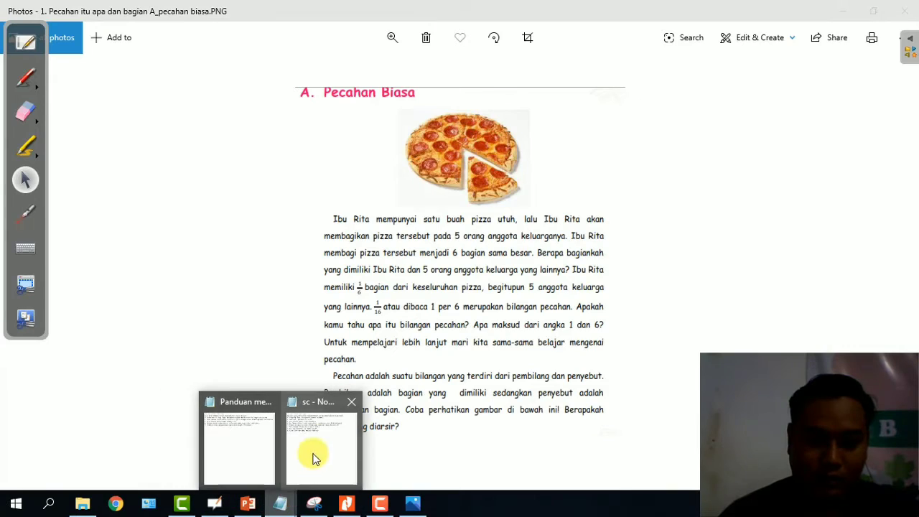
click(316, 449)
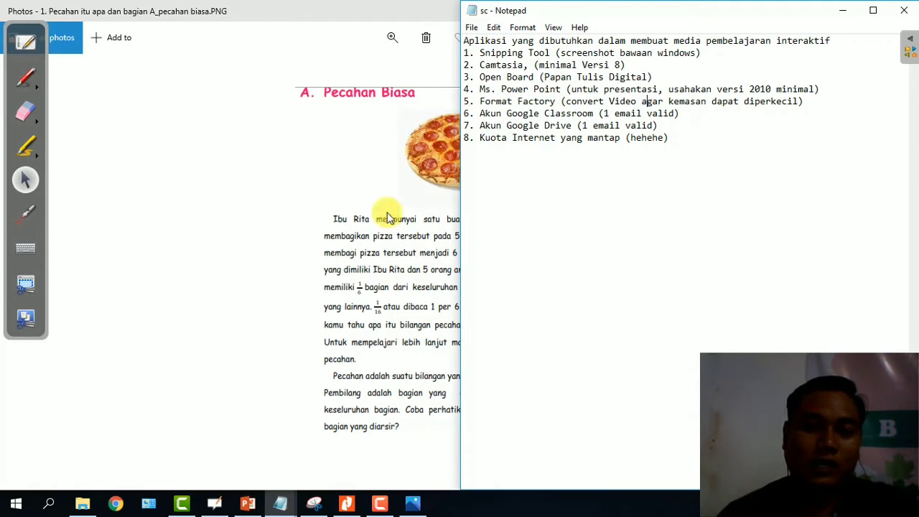
click(247, 502)
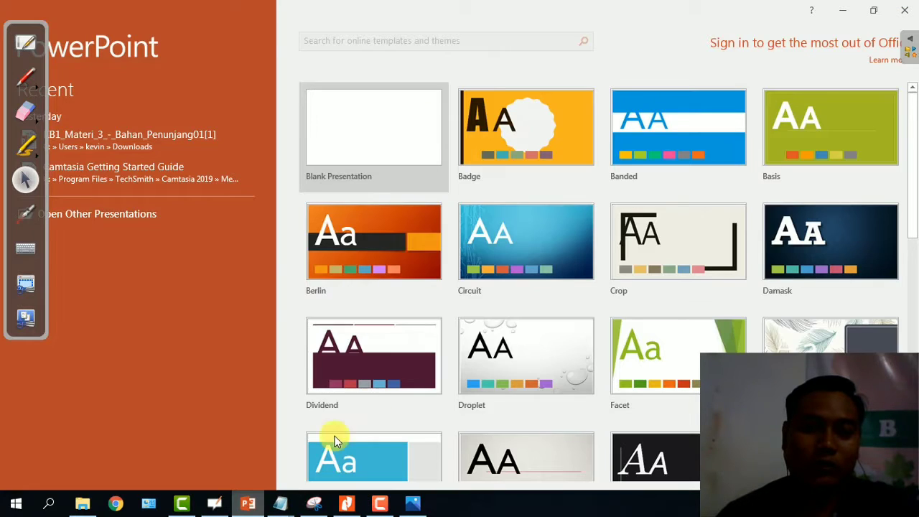
Open the Camtasia Getting Started Guide and page to slide 3, 'Start a Recording'.
click(162, 173)
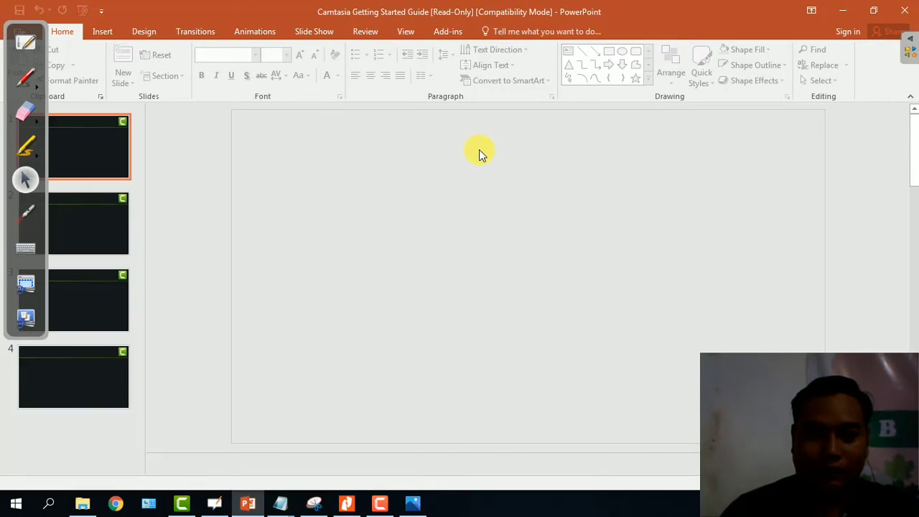
click(614, 372)
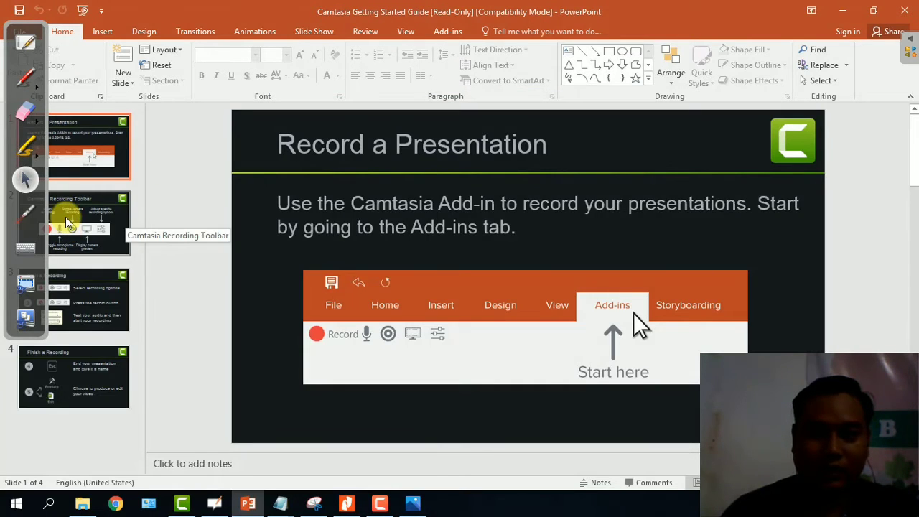
click(66, 231)
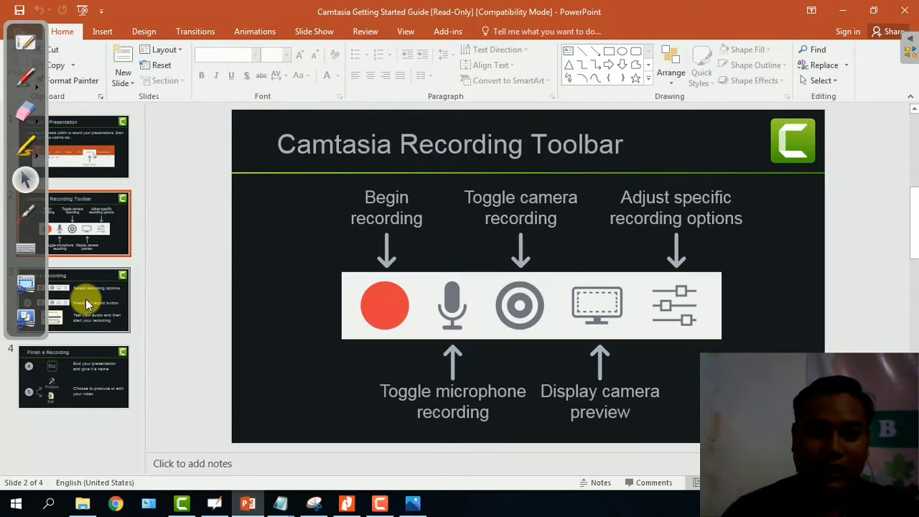
click(82, 297)
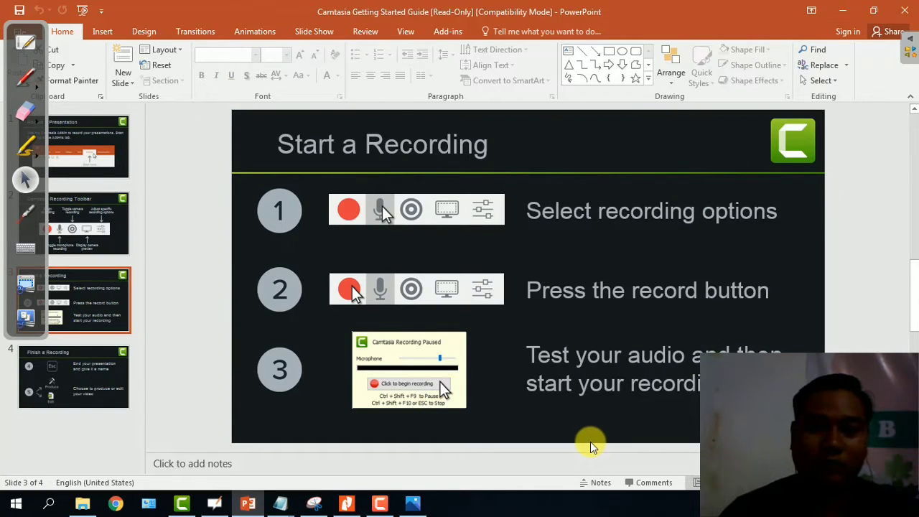
Bring the 'sc' Notepad list of required apps back to the front.
mouse_move(410, 506)
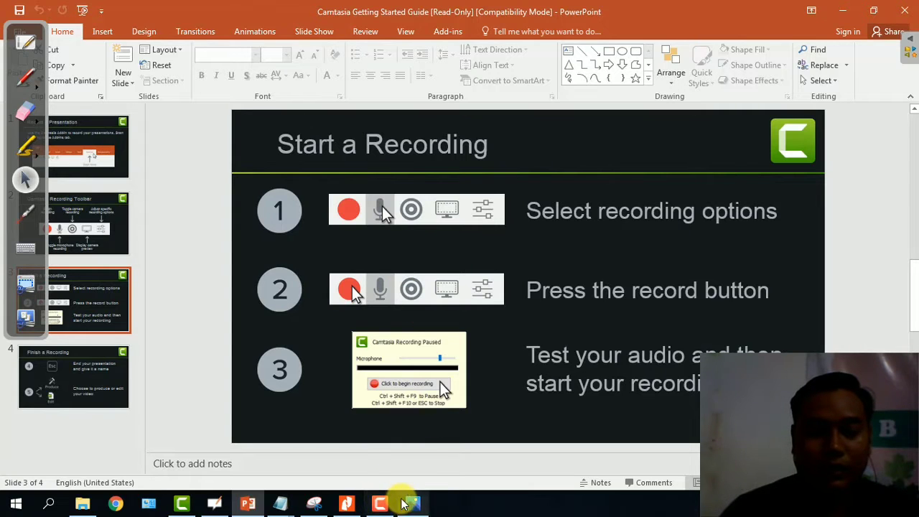
mouse_move(283, 498)
click(309, 454)
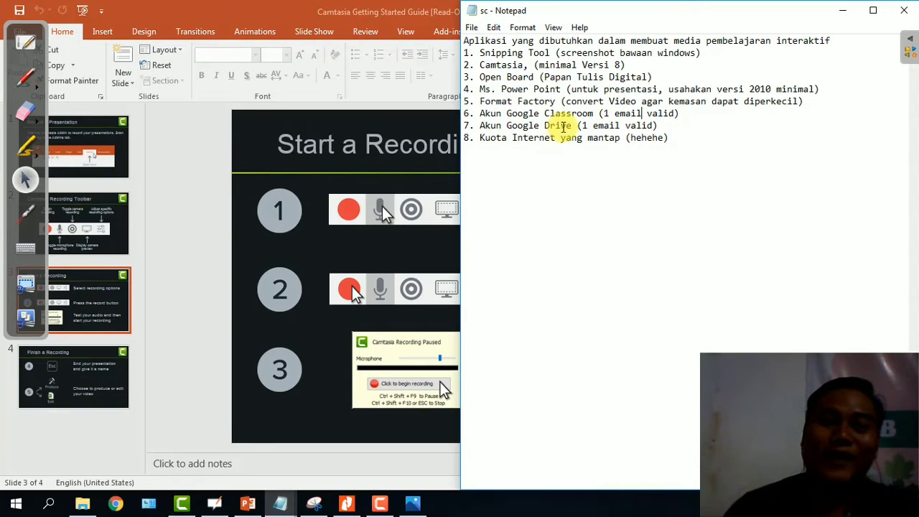
Minimize PowerPoint, pass through Chrome, and bring the blank OpenBoard board to the front.
click(665, 139)
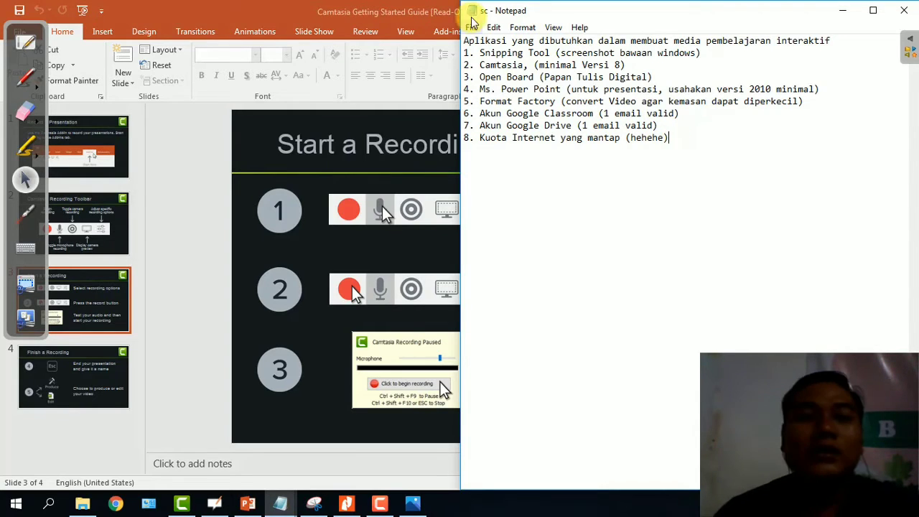
click(409, 11)
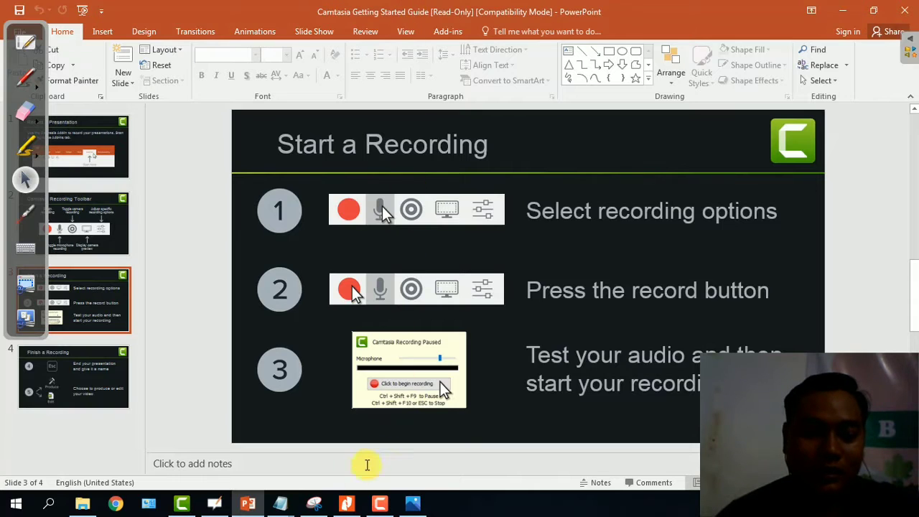
click(244, 504)
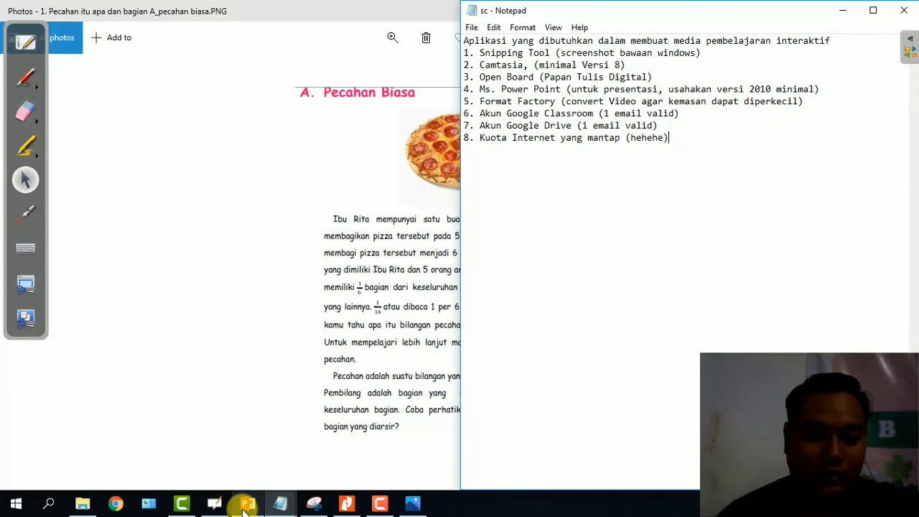
click(108, 510)
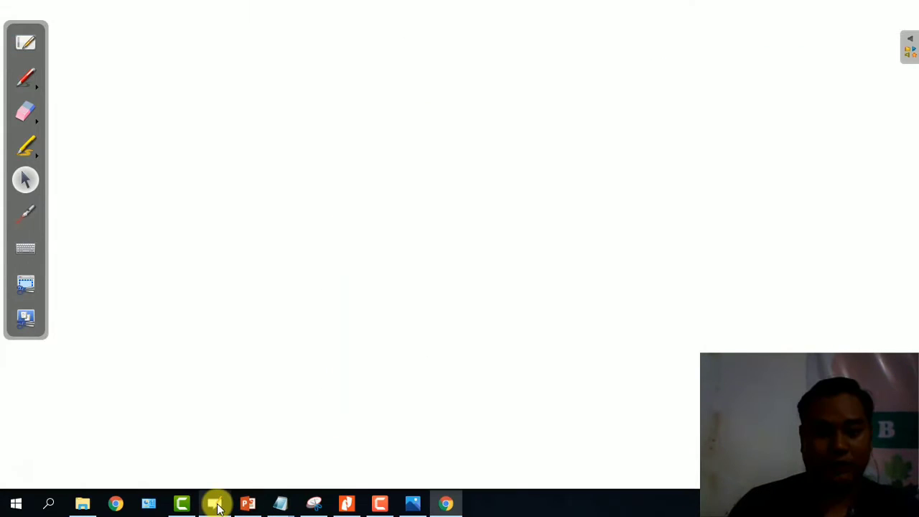
click(217, 508)
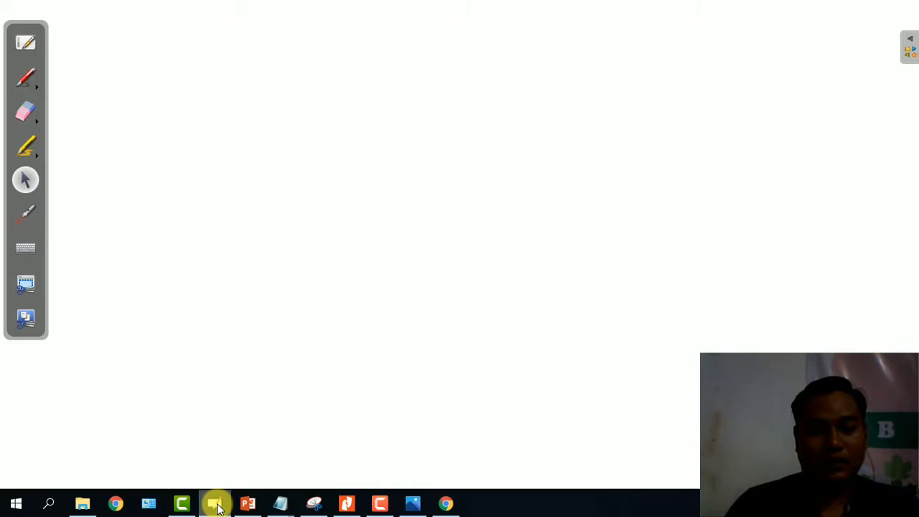
Close the OpenBoard window from its taskbar menu, leaving Chrome's New Tab page.
right_click(218, 507)
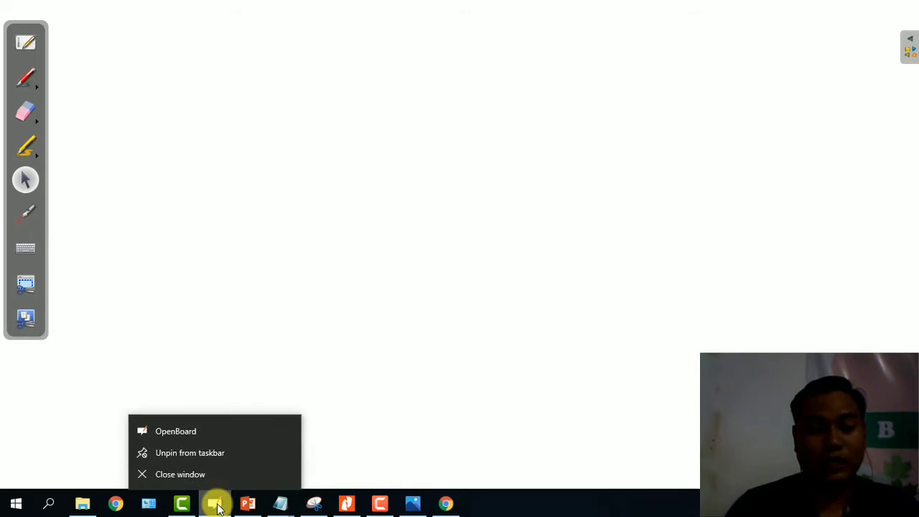
click(180, 474)
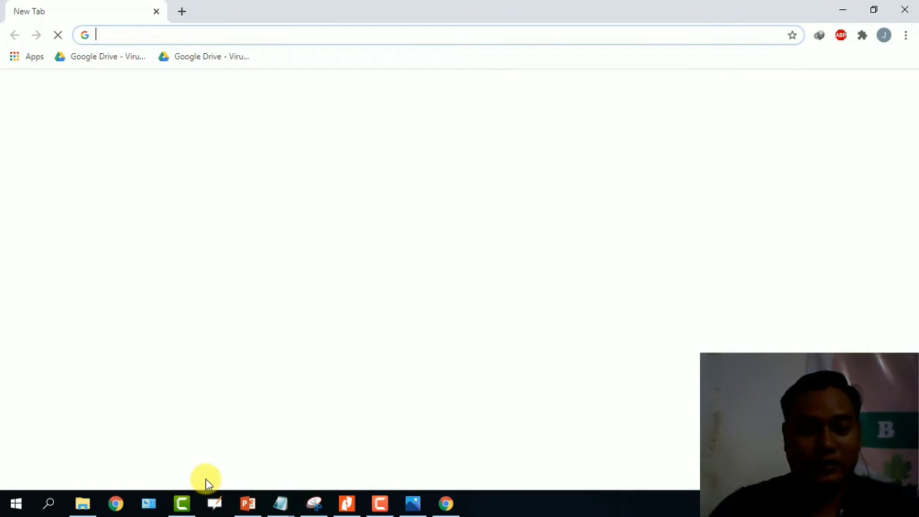
Search for 'google classroom' in Chrome and open the Google Classroom site.
click(390, 29)
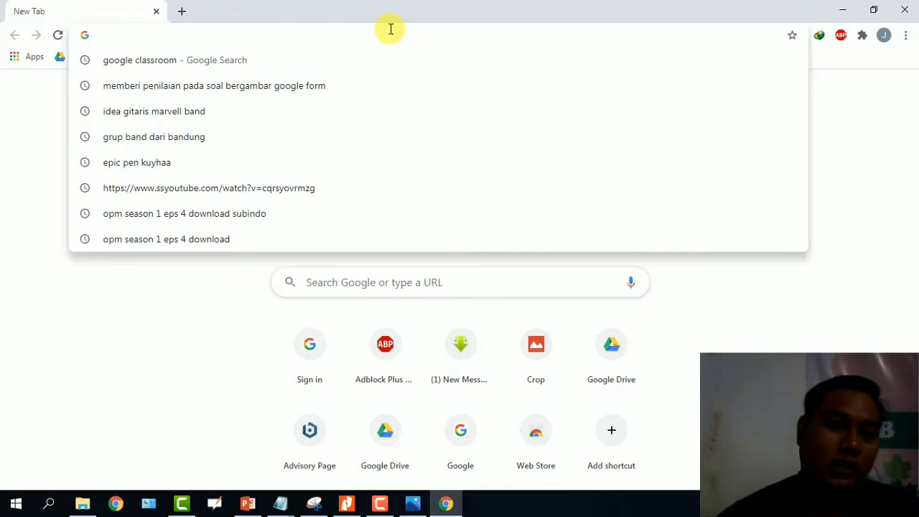
click(164, 65)
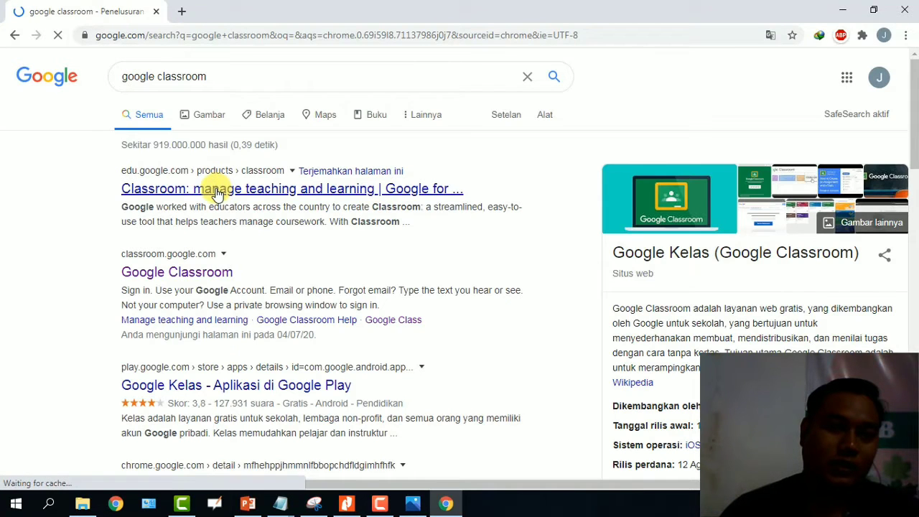
click(207, 273)
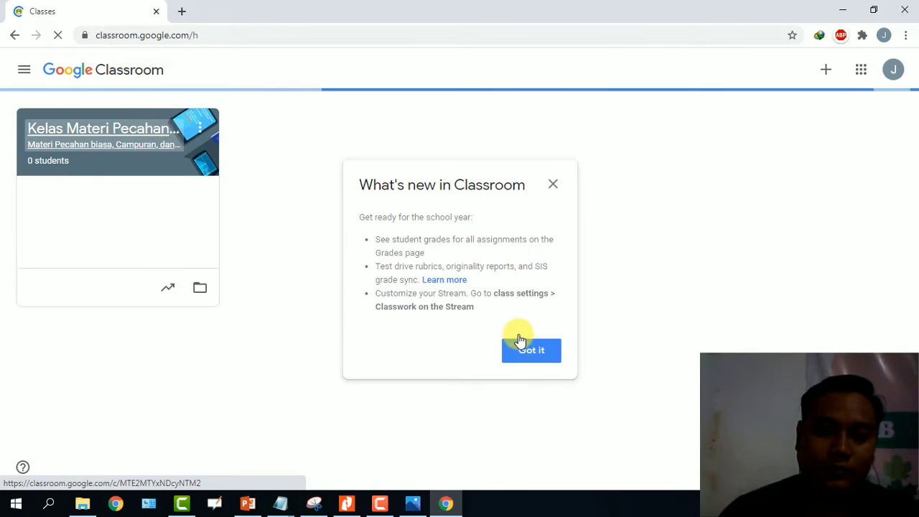
Dismiss the What's new notice and open the Kelas Materi Pecahan kelas 4 SD class.
click(528, 350)
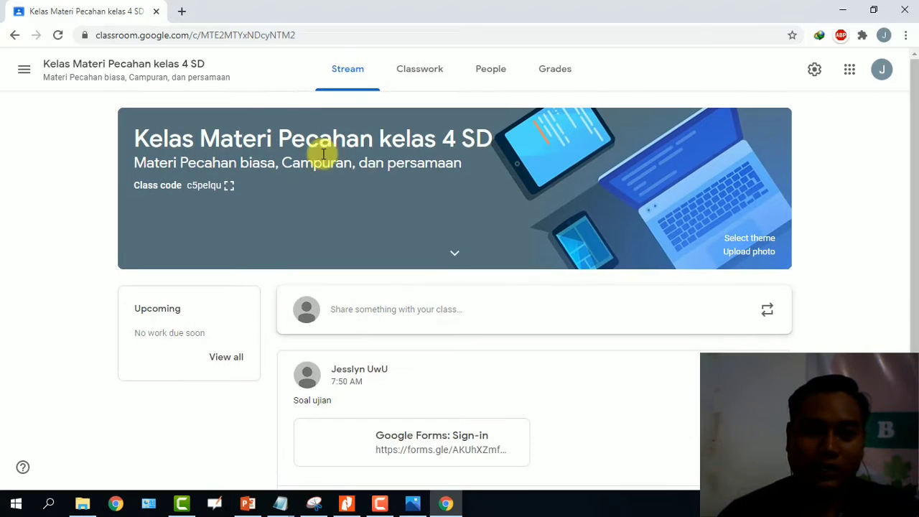
scroll(362, 239, down, 1)
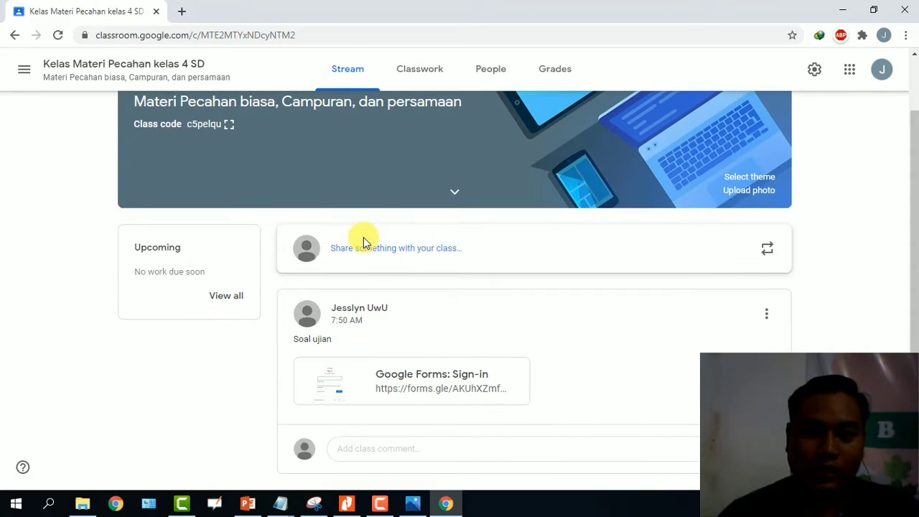
scroll(420, 183, up, 1)
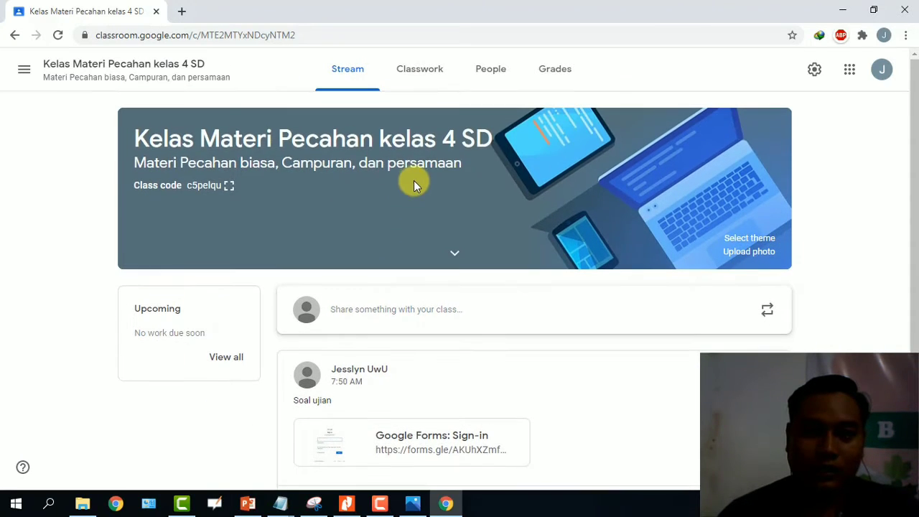
Expand the class banner to reveal subject MATEMATIKA DASAR and room details, then open Classwork.
click(453, 254)
scroll(374, 213, down, 2)
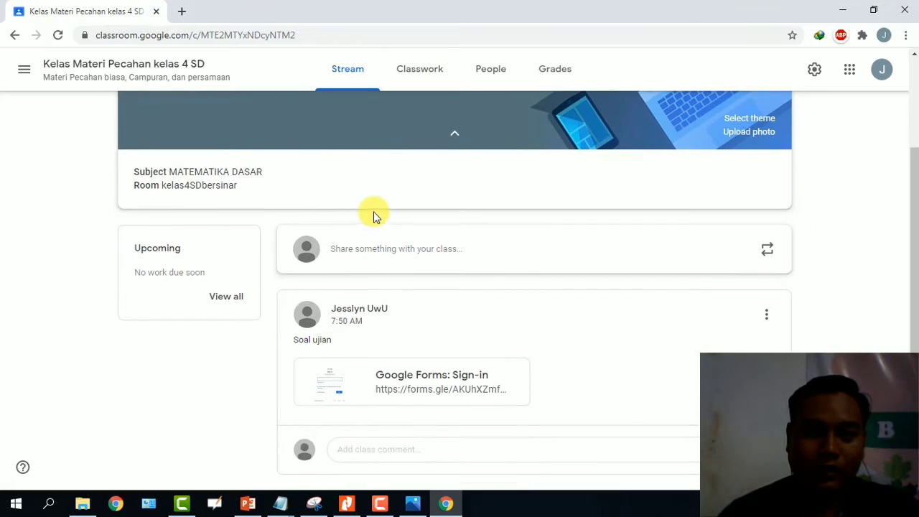
scroll(373, 212, up, 2)
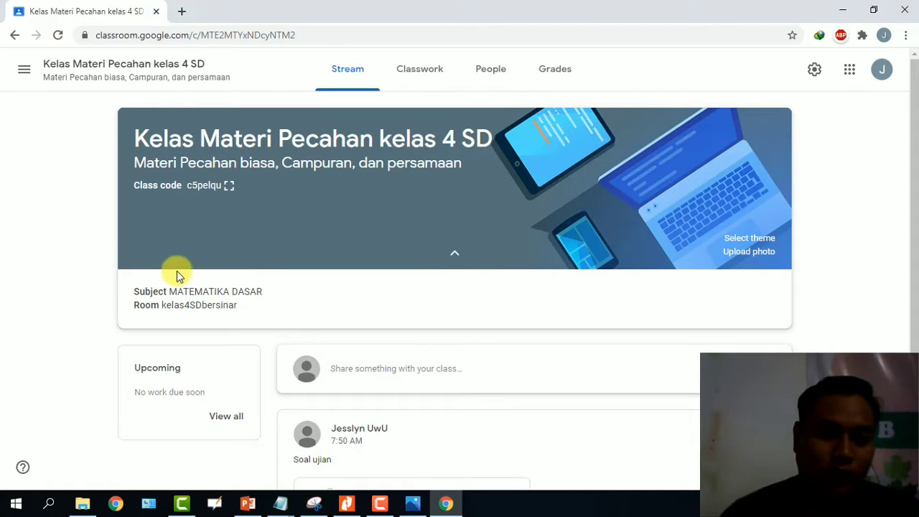
scroll(178, 271, down, 2)
scroll(181, 271, up, 1)
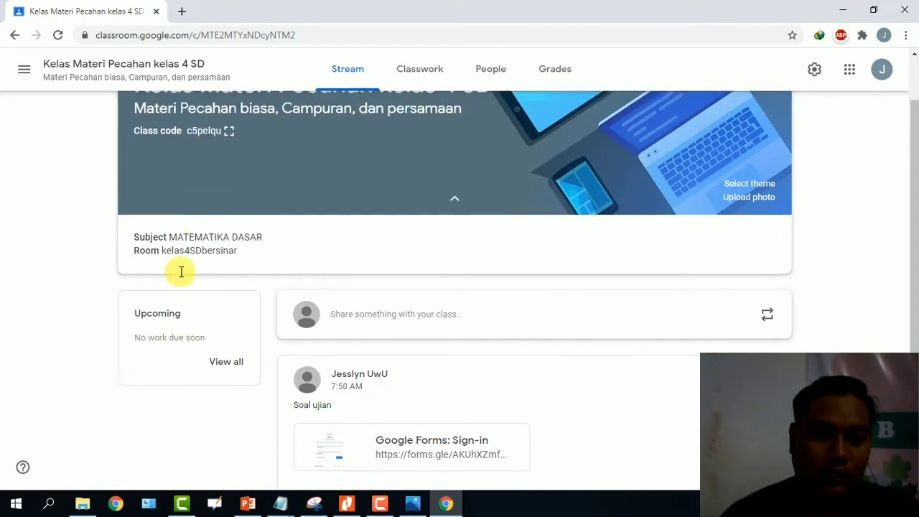
scroll(181, 271, up, 1)
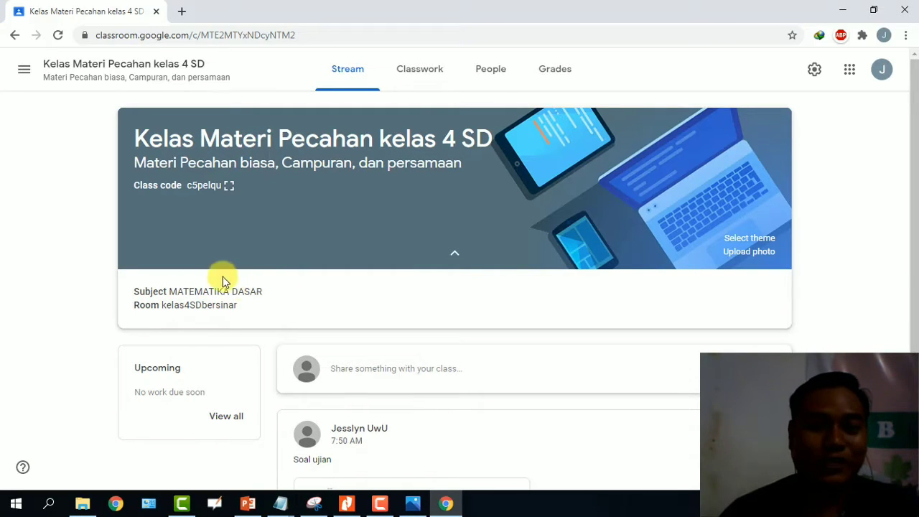
scroll(280, 305, down, 2)
scroll(277, 302, up, 2)
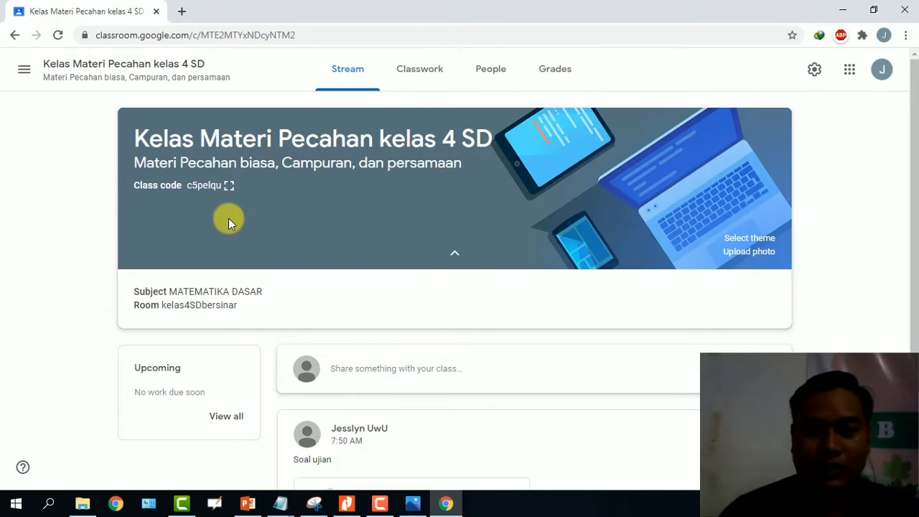
scroll(237, 218, down, 2)
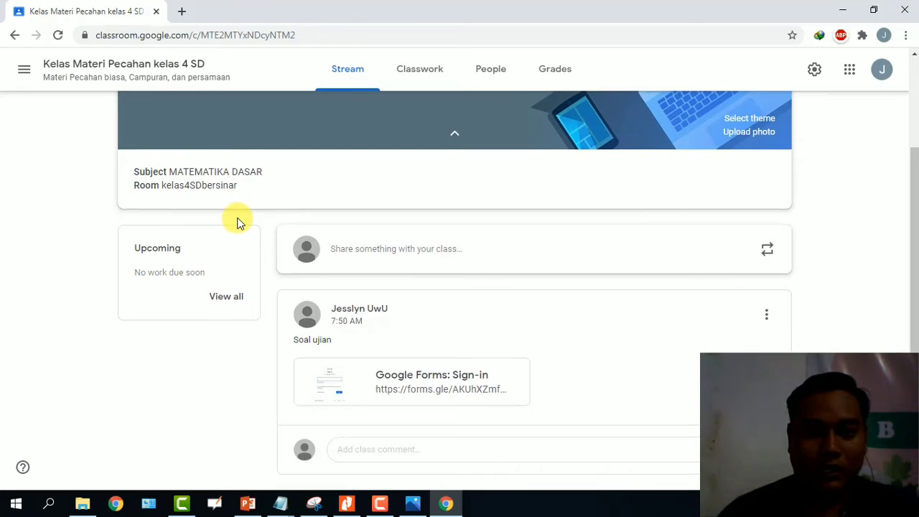
scroll(237, 217, up, 2)
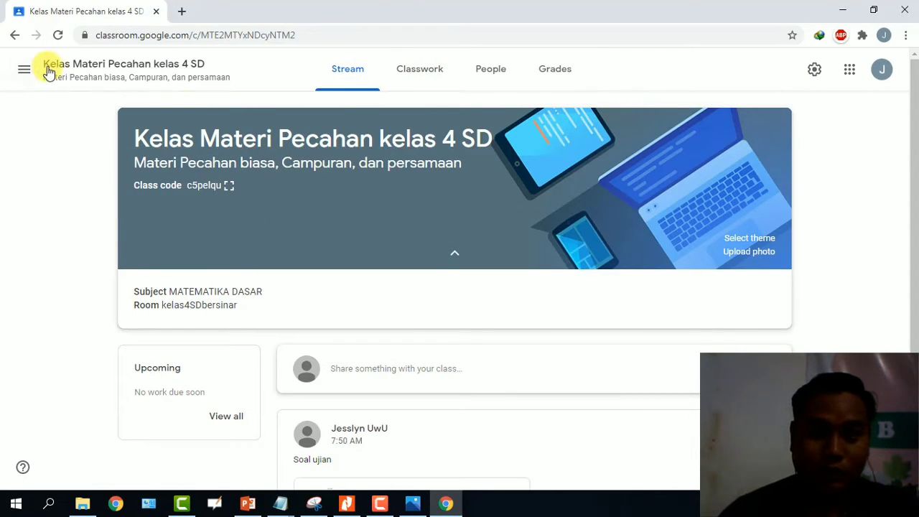
click(426, 76)
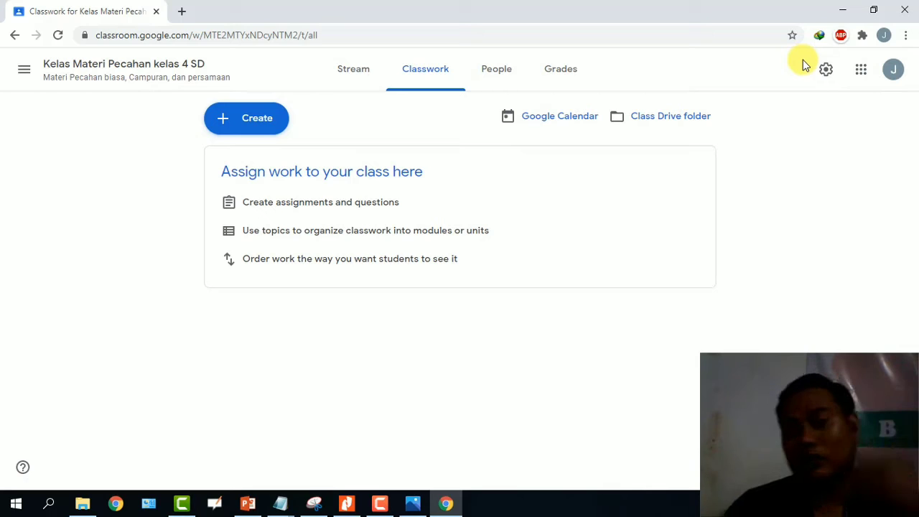
Open the Class Drive folder from the Classwork page in a new tab.
click(667, 122)
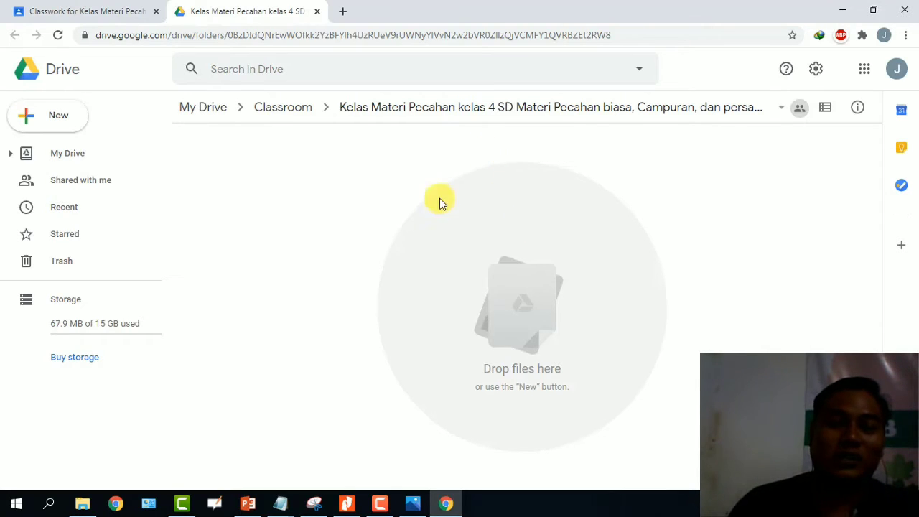
Upload the KB1_Materi_3 Pecahan teaching-material PDF into the class Drive folder.
right_click(468, 230)
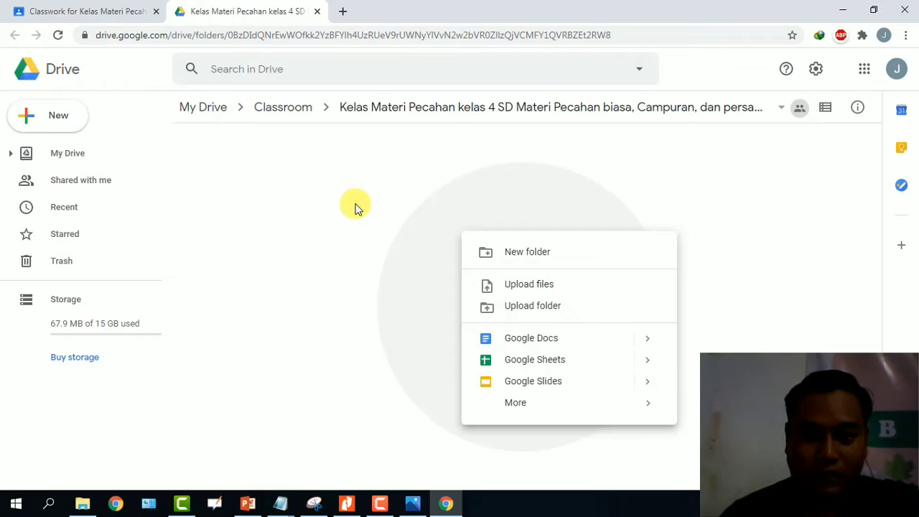
click(558, 285)
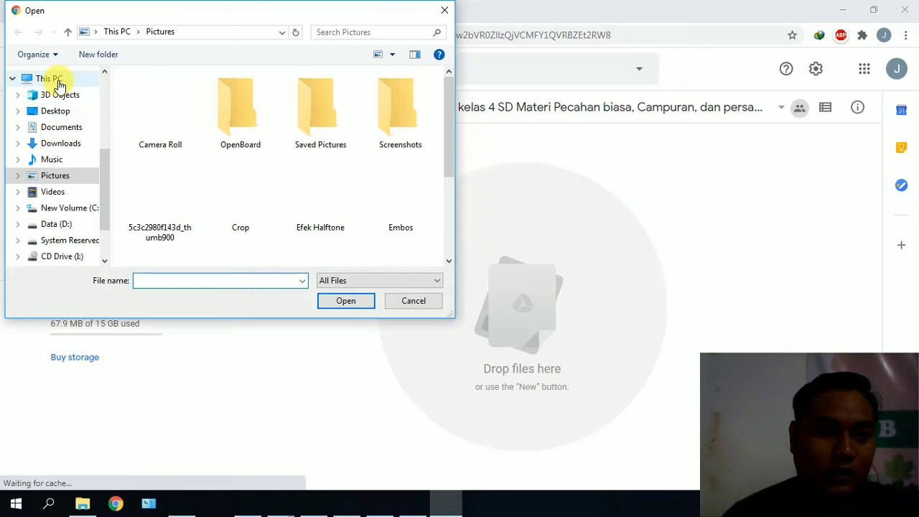
scroll(101, 87, up, 4)
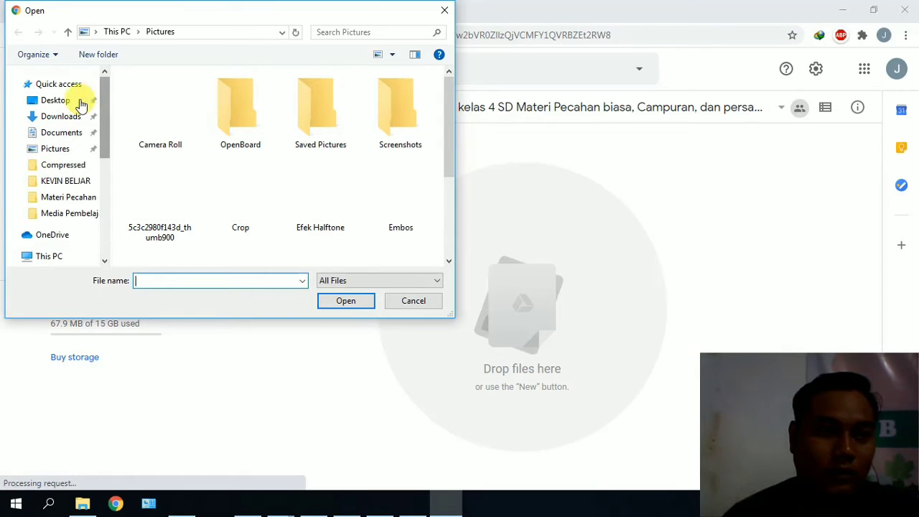
click(79, 85)
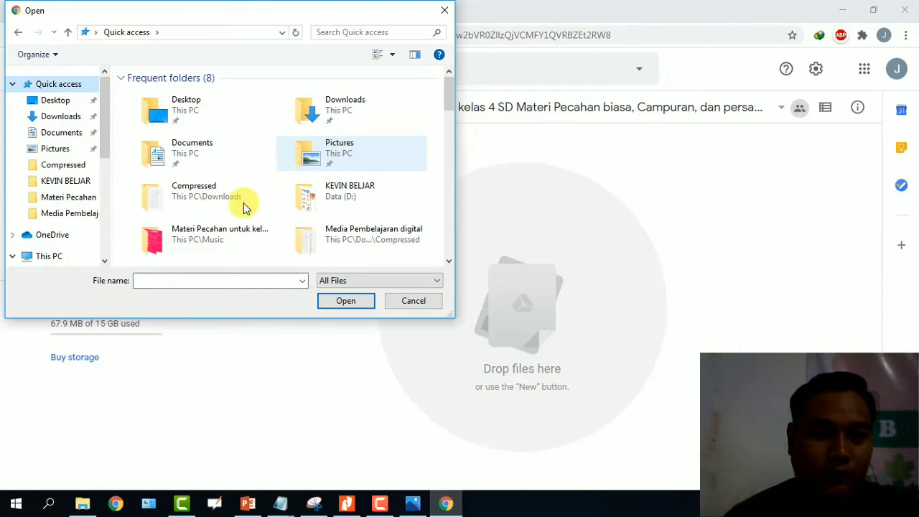
scroll(224, 188, down, 3)
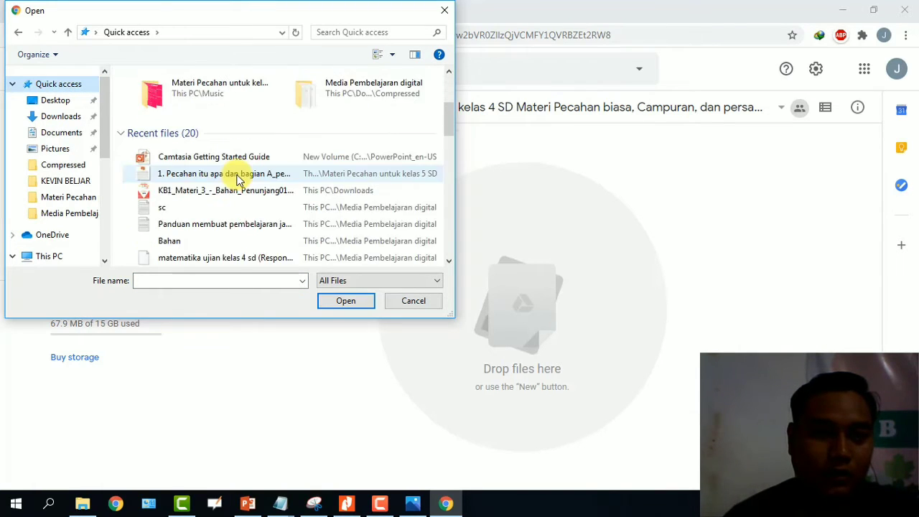
double_click(222, 191)
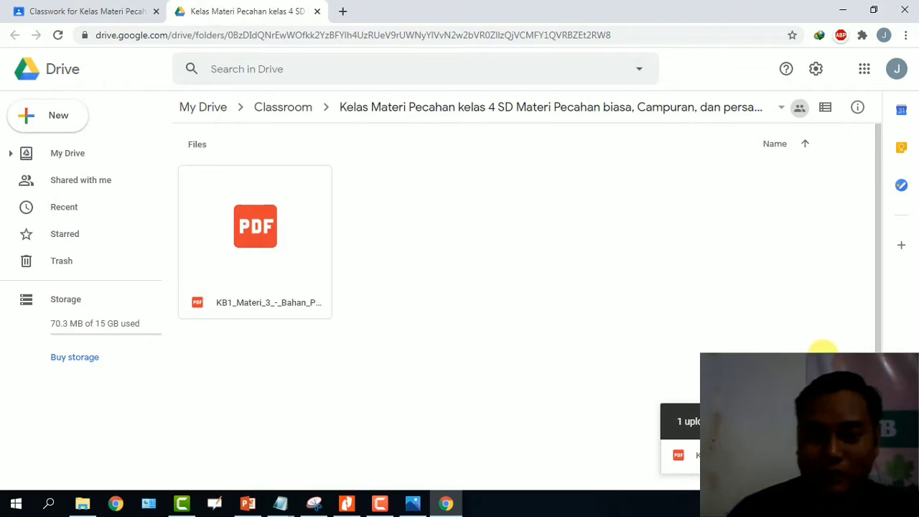
Create a new Google Form in the class Drive folder, sharing it with the folder.
click(856, 421)
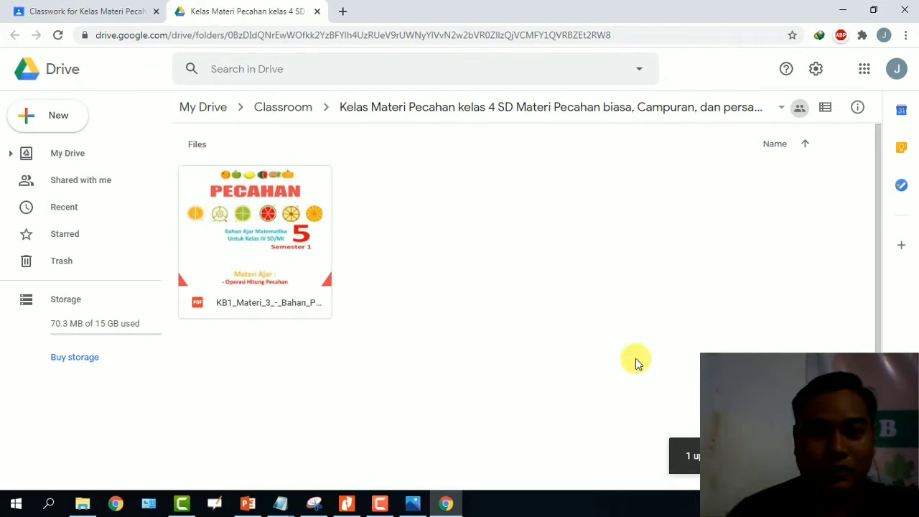
click(87, 12)
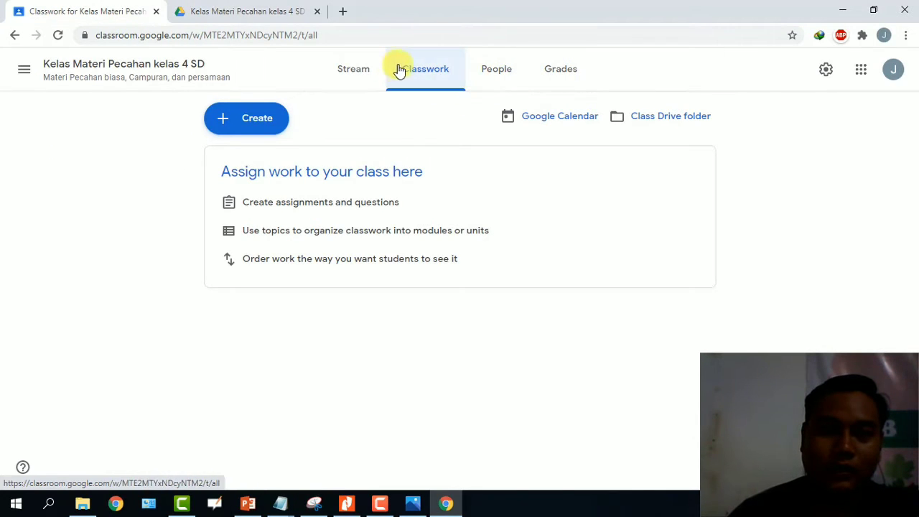
click(240, 10)
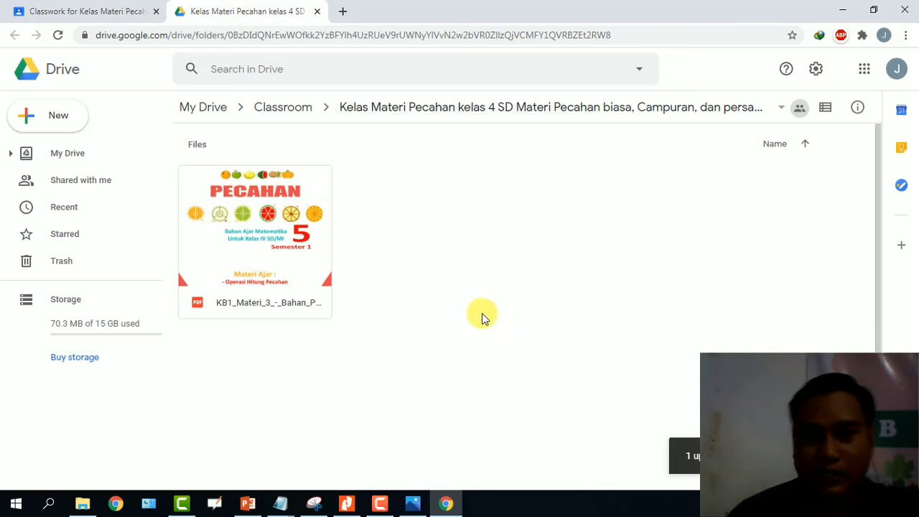
right_click(470, 181)
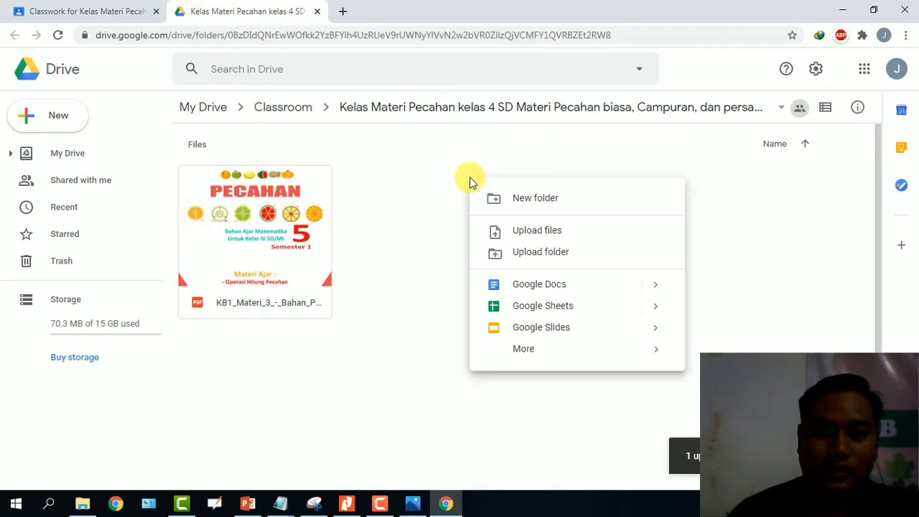
click(399, 162)
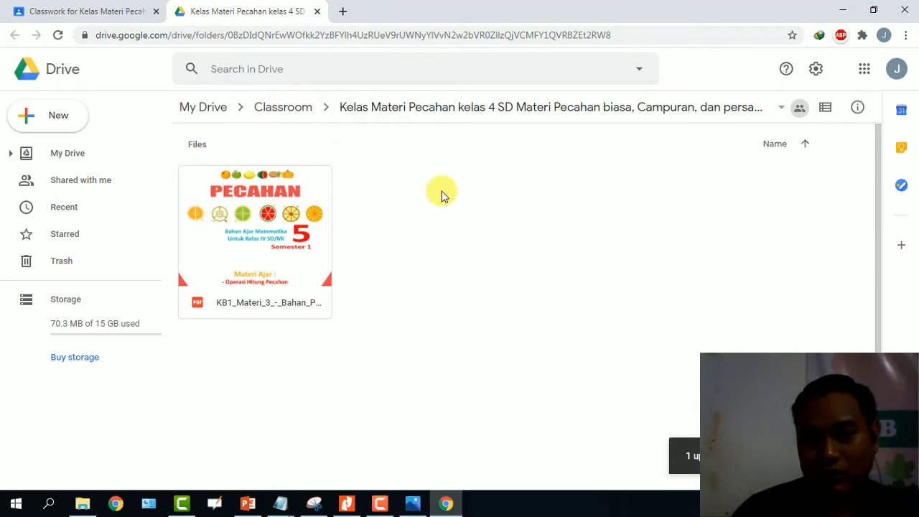
right_click(481, 202)
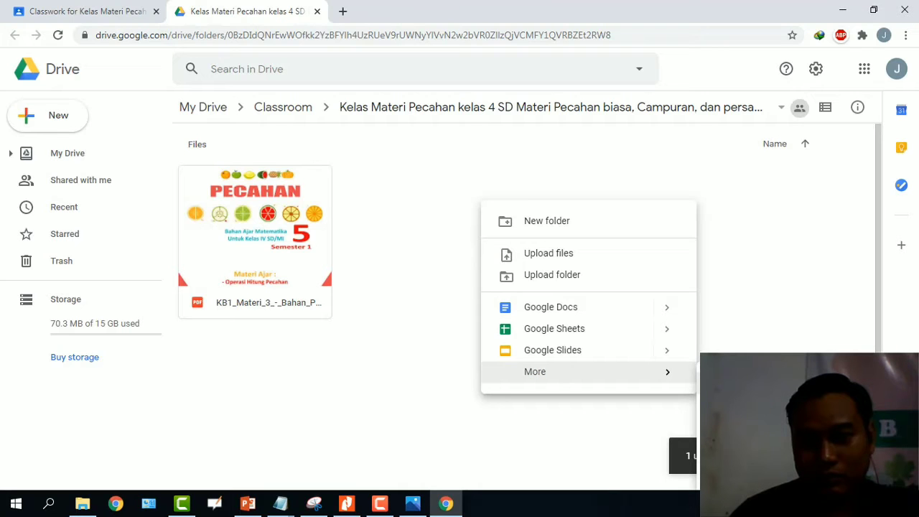
click(750, 378)
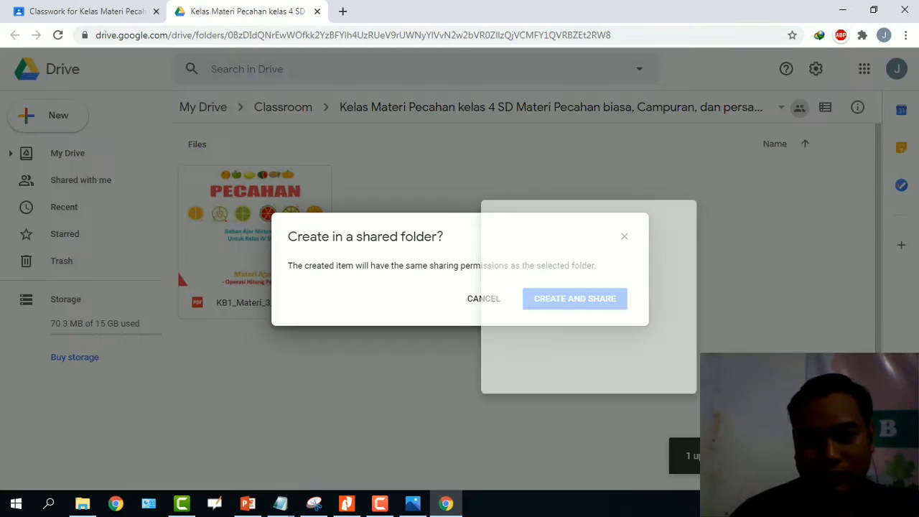
click(560, 299)
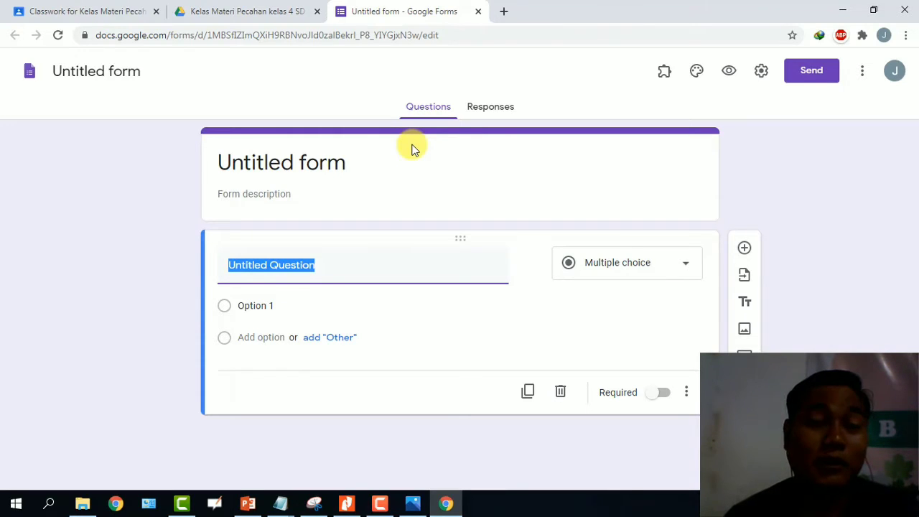
Title the form 'Ujian tentang Pecahan'.
click(352, 162)
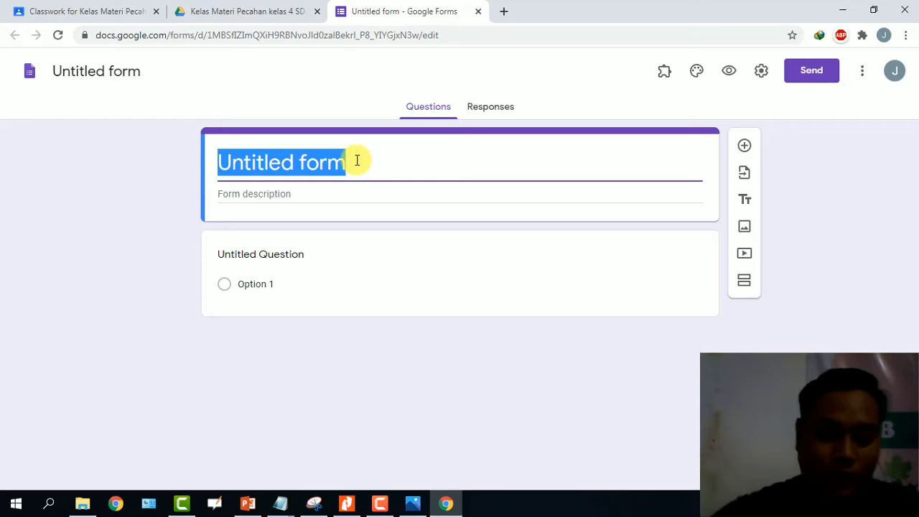
text(Ulan)
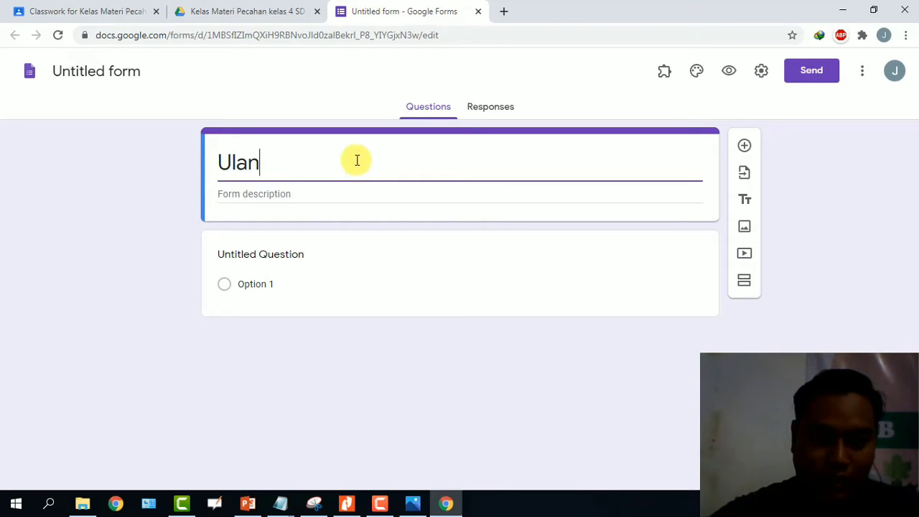
text(gan)
key(BackSpace)
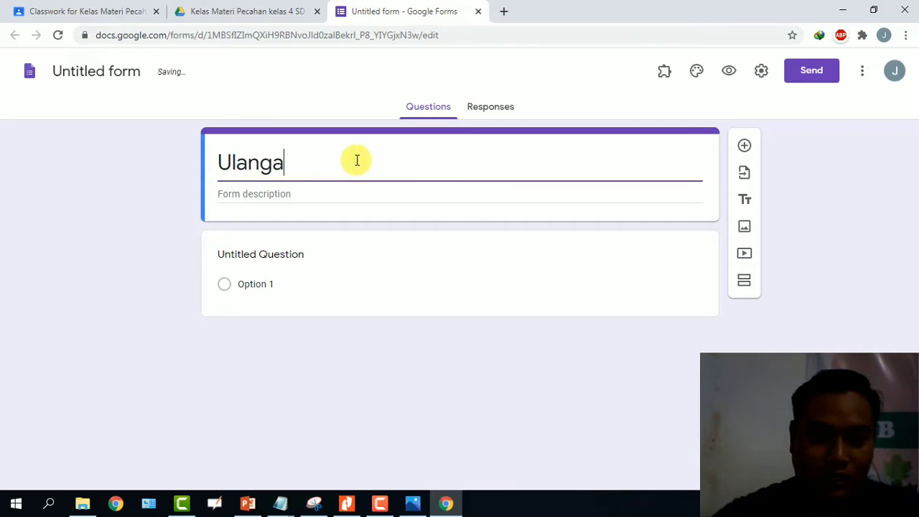
key(BackSpace)
key(BackSpace)
key(BackSpace)
key(BackSpace)
key(BackSpace)
key(BackSpace)
text(Ujian )
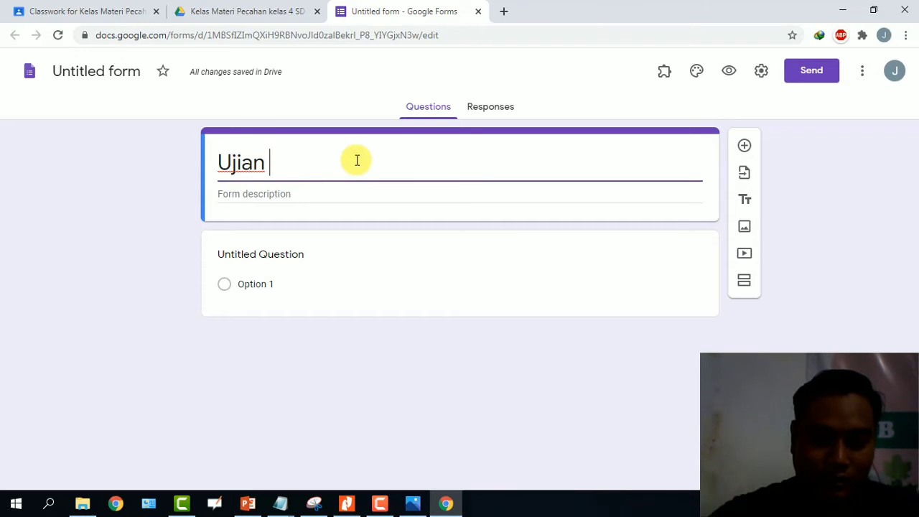
text(tentang )
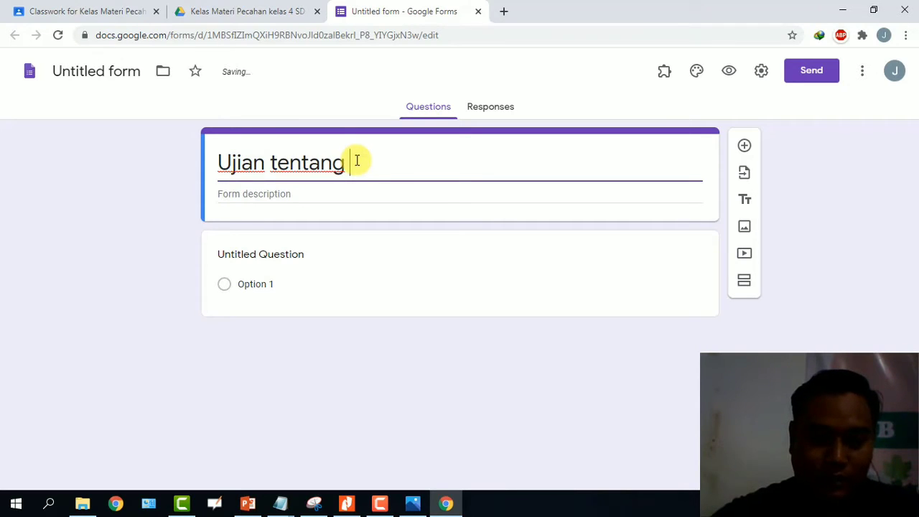
text(Pecaha)
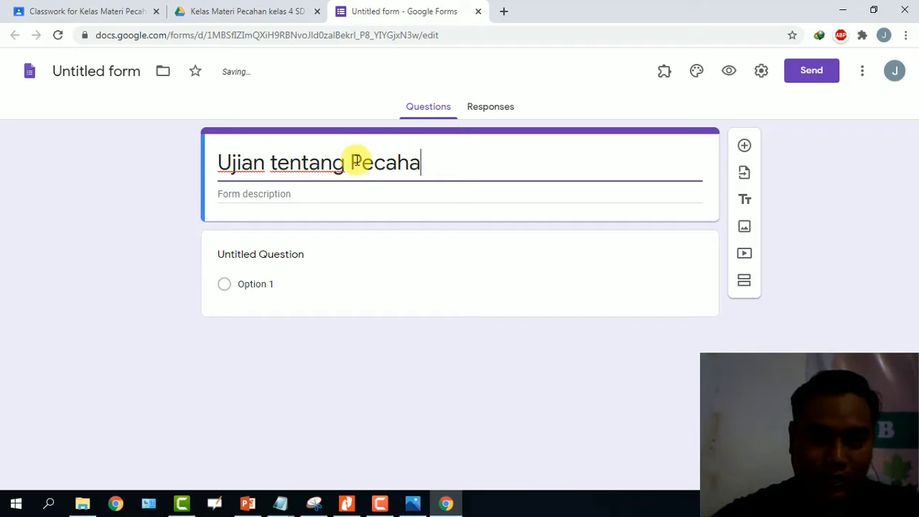
text(n)
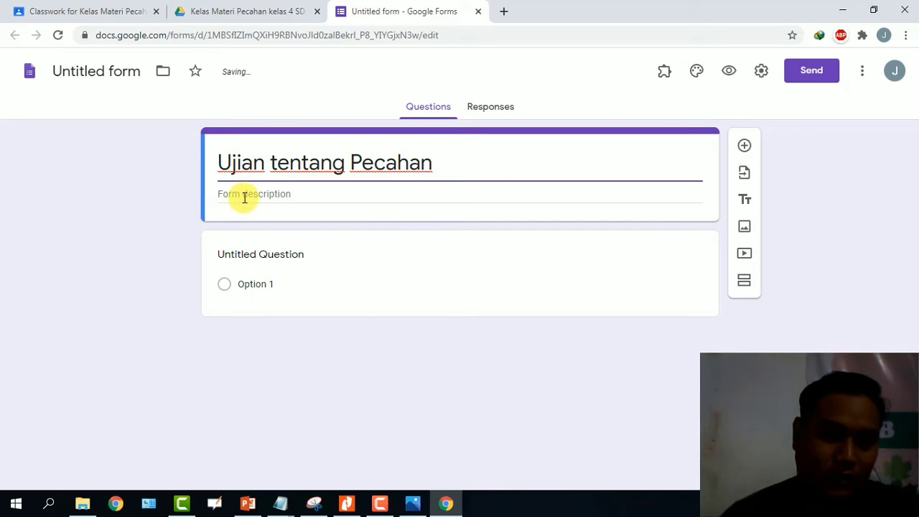
Add the form description 'Evaluasi pembelajaran Pecahan kelas 4 SD'.
click(244, 198)
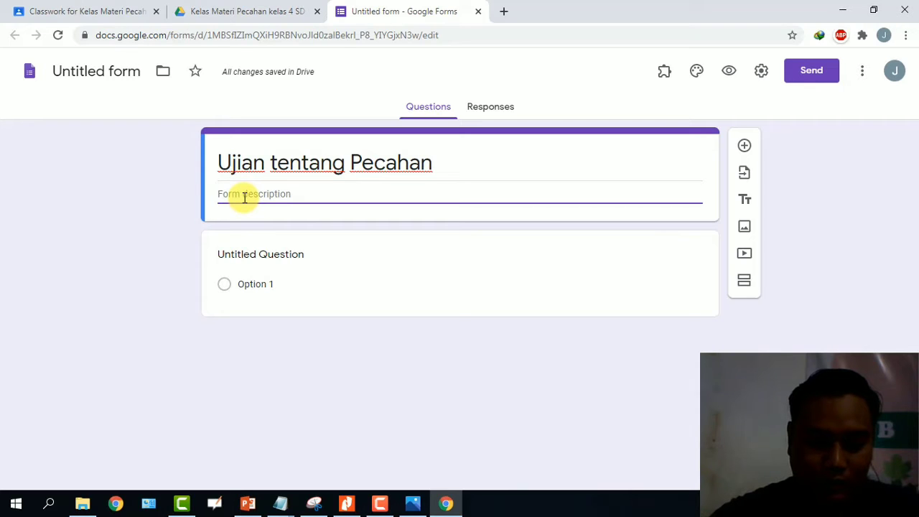
text(Evaluasi )
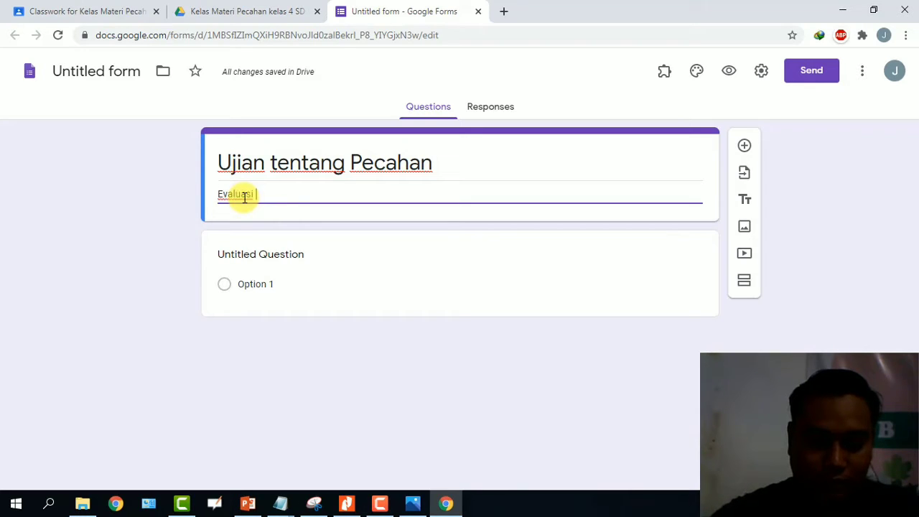
text(pembelajaran)
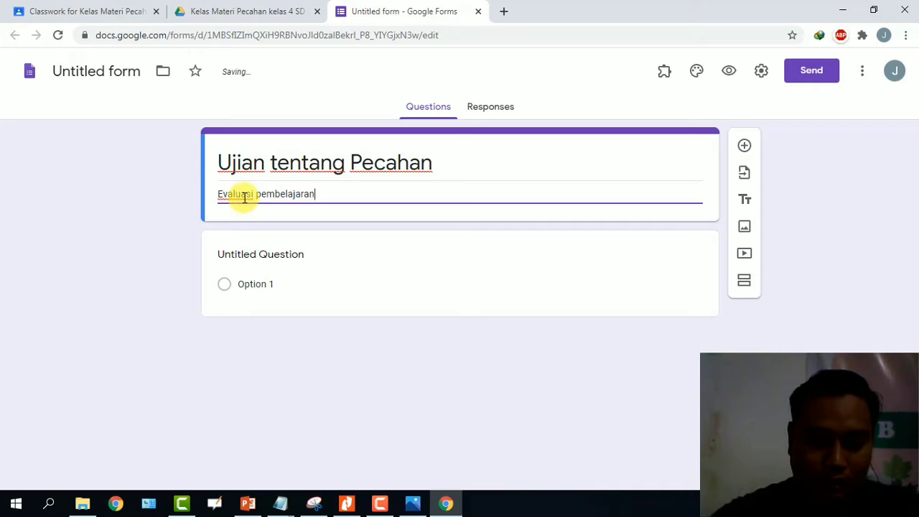
text( Pecaha)
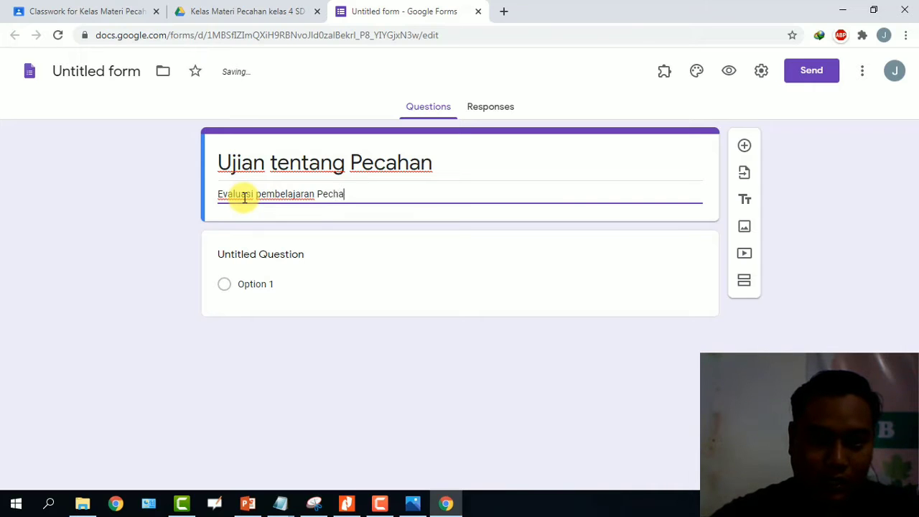
text(n)
key(BackSpace)
key(BackSpace)
key(BackSpace)
text(ahan )
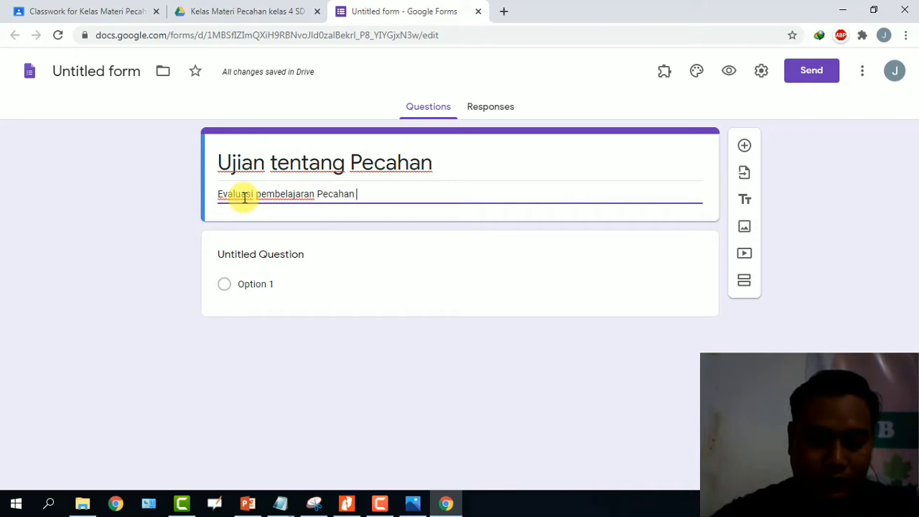
text(kelas 4 S)
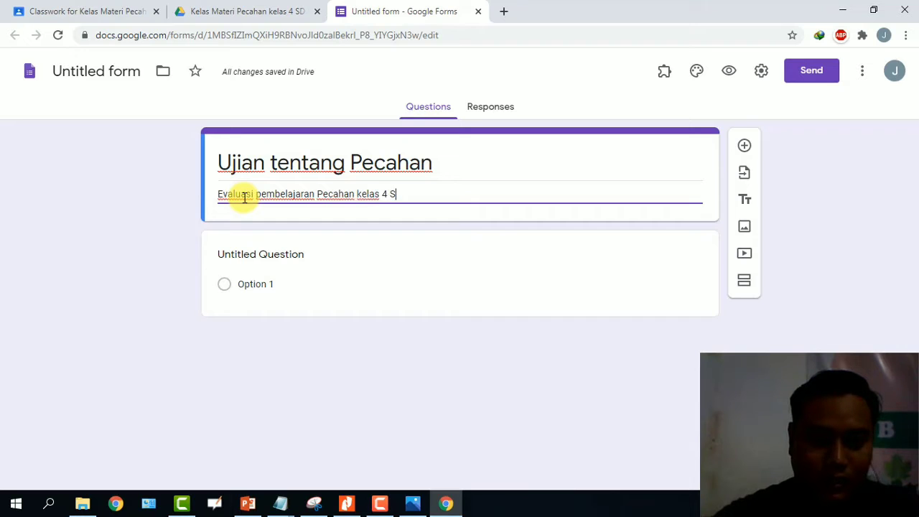
text(D)
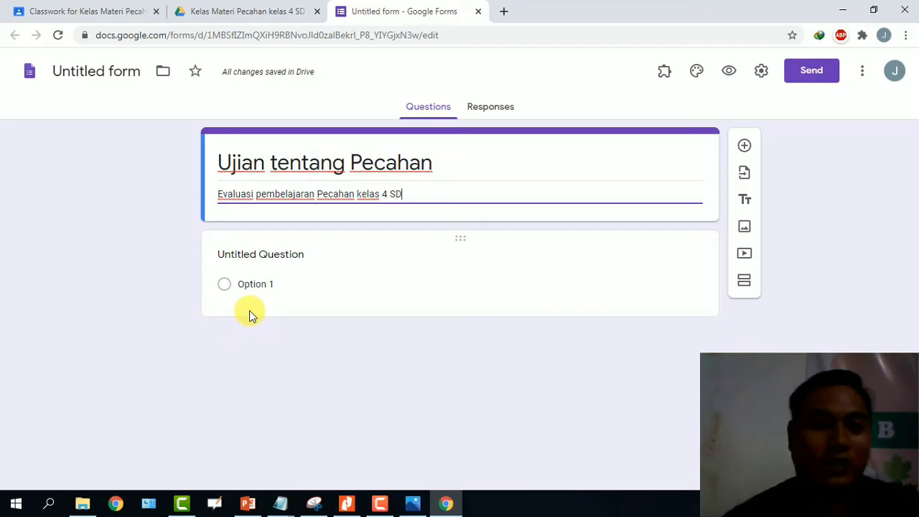
click(295, 255)
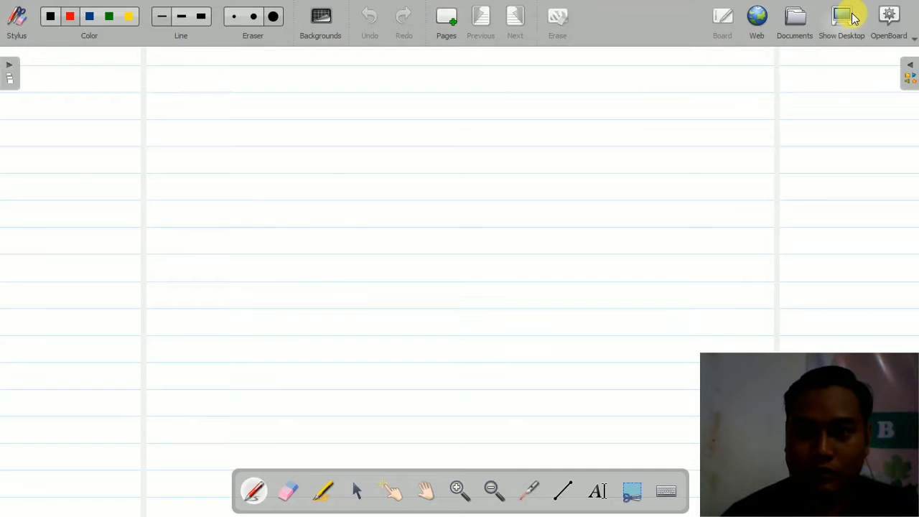
click(852, 17)
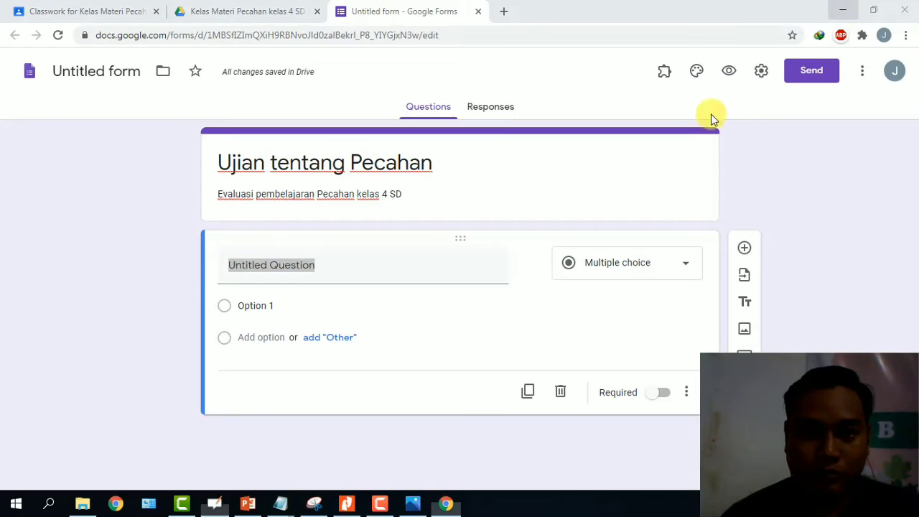
click(25, 77)
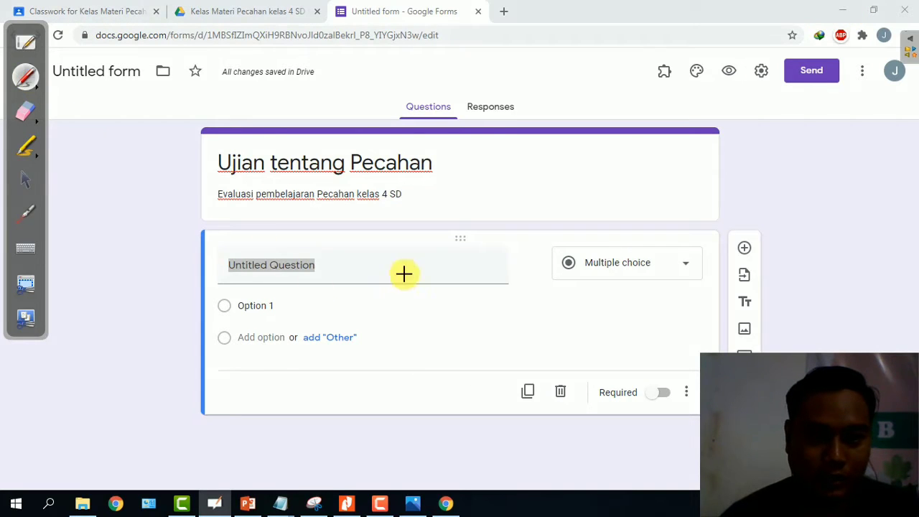
mouse_move(550, 224)
mouse_down()
mouse_move(301, 225)
mouse_move(157, 249)
mouse_move(299, 447)
mouse_move(699, 430)
mouse_move(785, 293)
mouse_move(711, 228)
mouse_move(537, 222)
mouse_up()
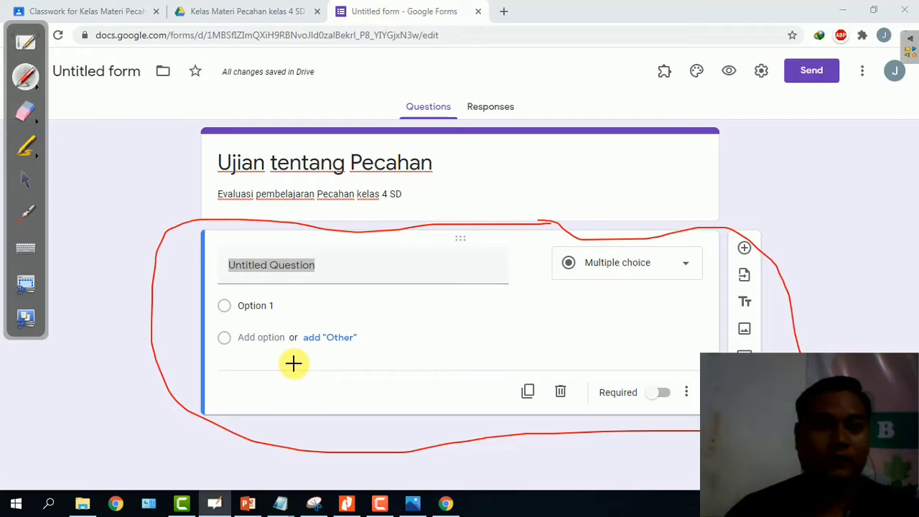
click(28, 116)
mouse_move(176, 219)
mouse_down()
mouse_move(266, 287)
mouse_move(470, 271)
mouse_move(301, 215)
mouse_move(786, 318)
mouse_move(222, 304)
mouse_move(468, 382)
mouse_move(354, 381)
mouse_up()
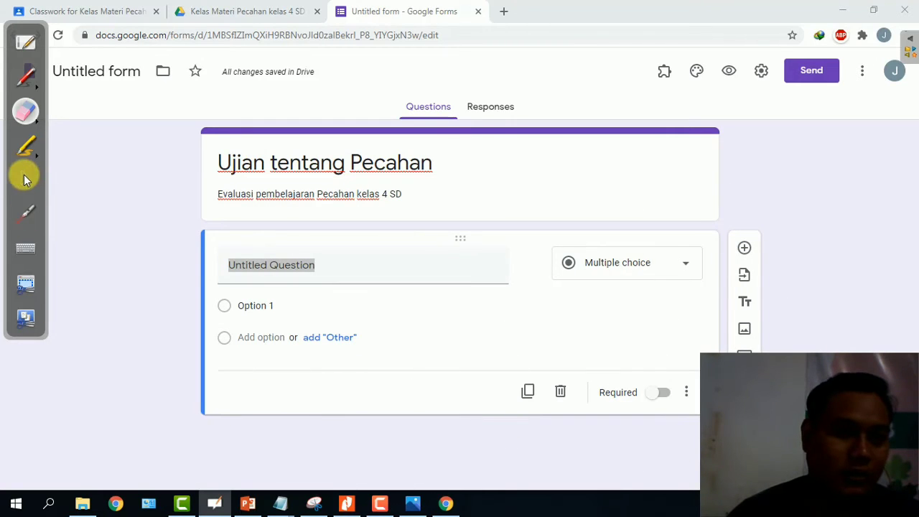
click(25, 179)
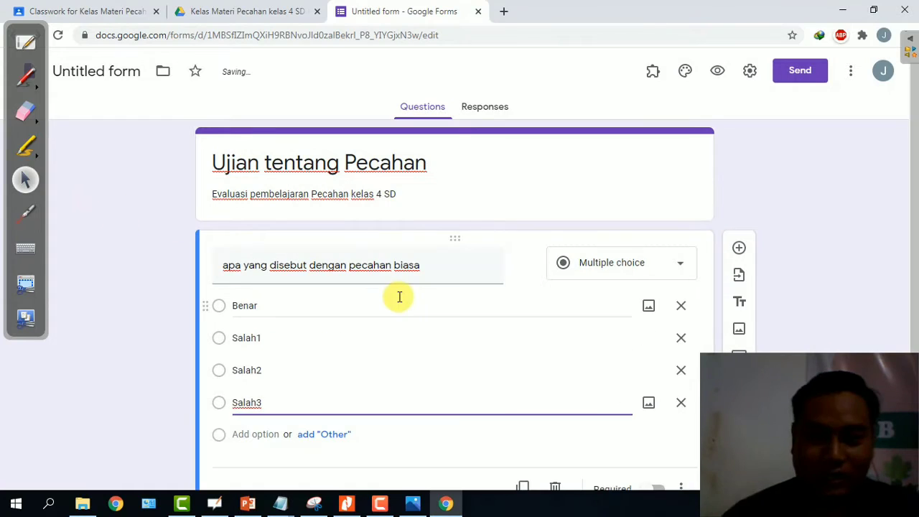
Show the question-type list for the pecahan biasa multiple-choice question.
click(679, 267)
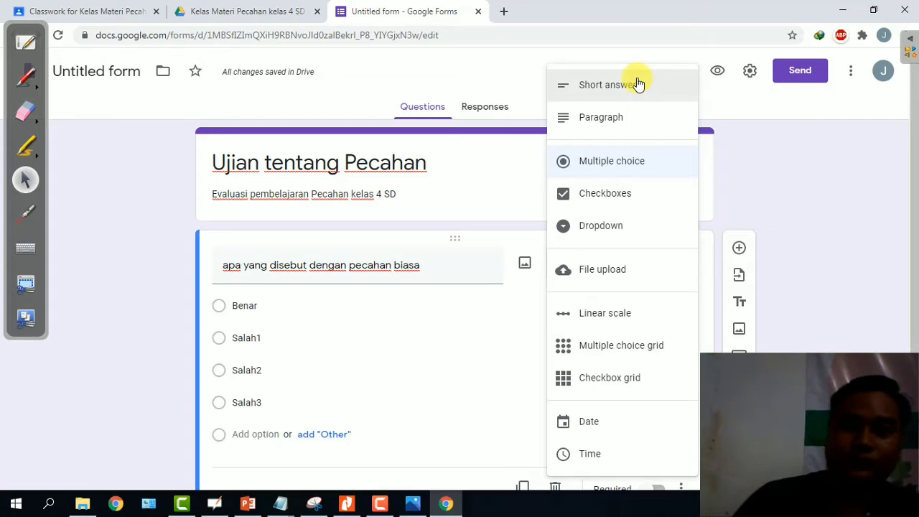
Keep Multiple choice and replace the first question's title with 'Nama lengkap'.
click(742, 152)
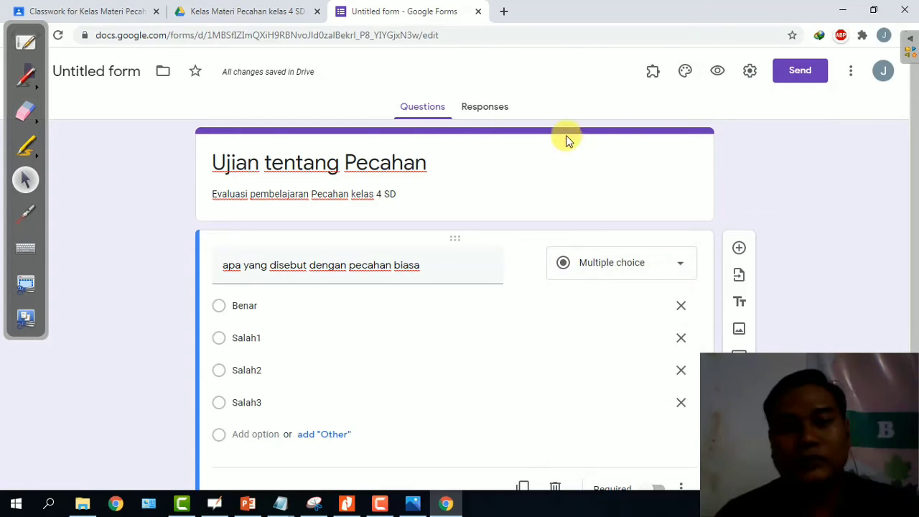
scroll(488, 160, down, 1)
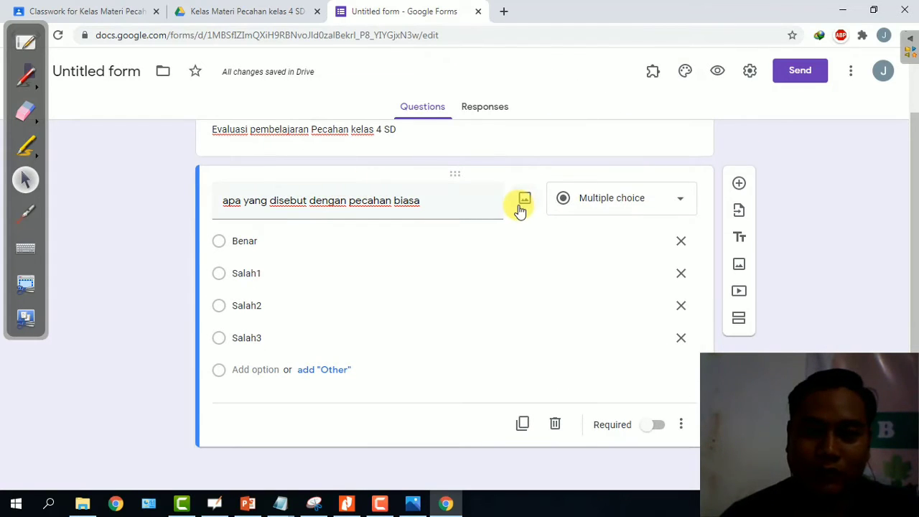
scroll(426, 230, up, 1)
scroll(428, 221, down, 1)
scroll(434, 227, up, 1)
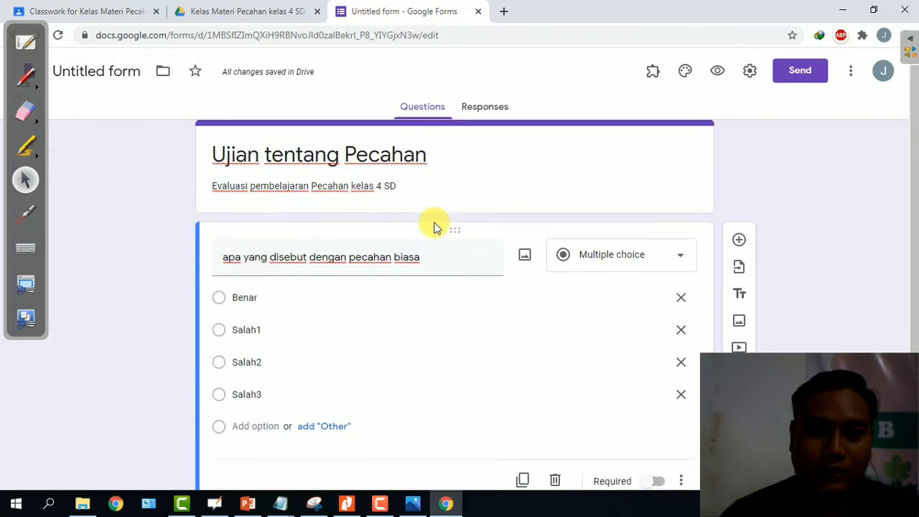
scroll(434, 227, down, 1)
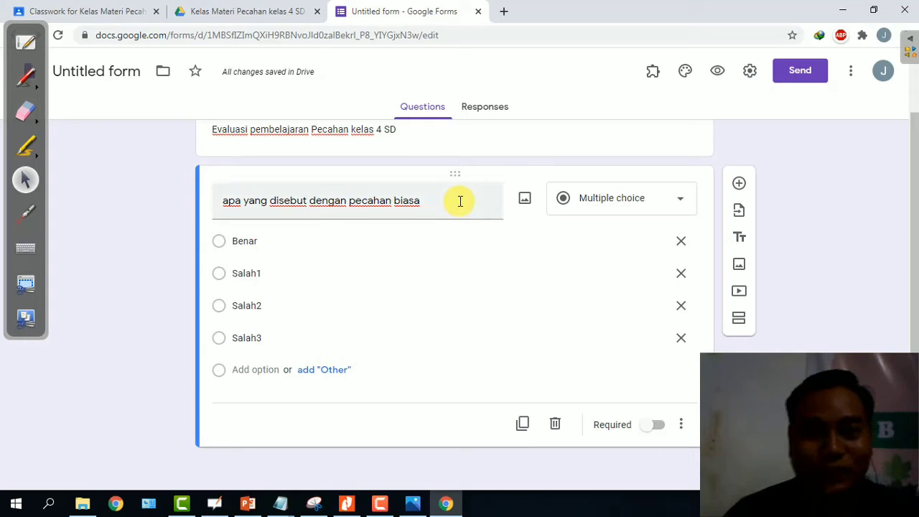
click(460, 201)
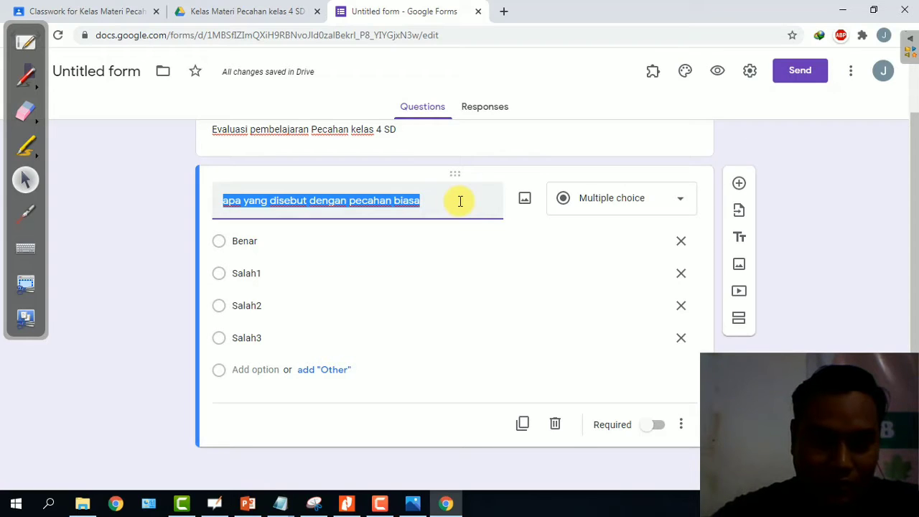
text(Nama len)
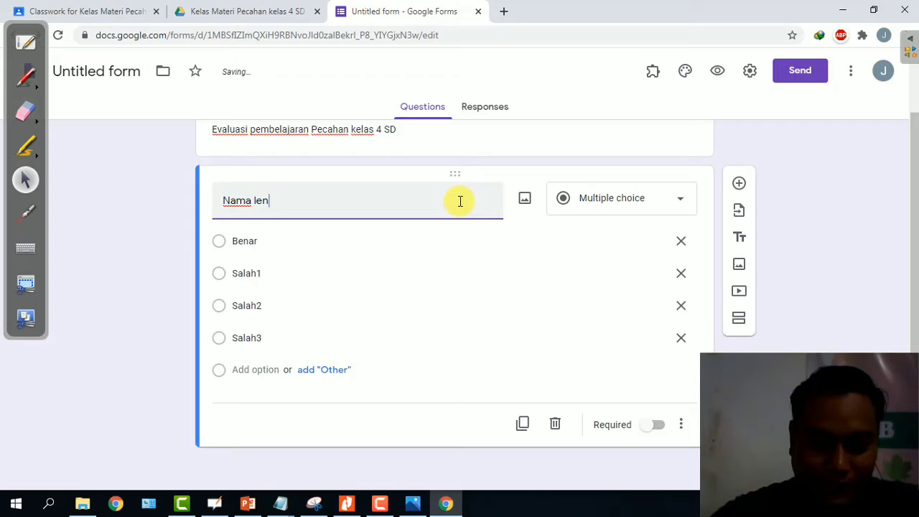
text(gkap)
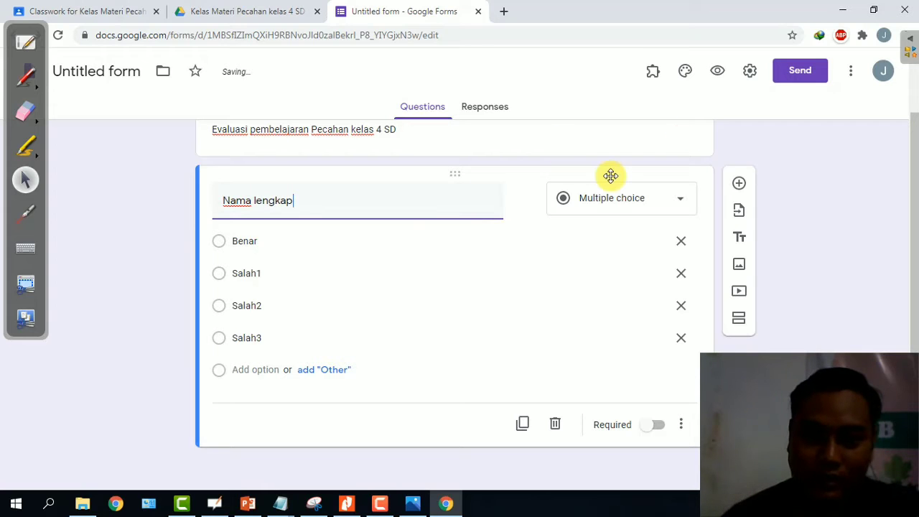
Make 'Nama lengkap' a required Short answer question and duplicate it.
click(623, 208)
click(634, 98)
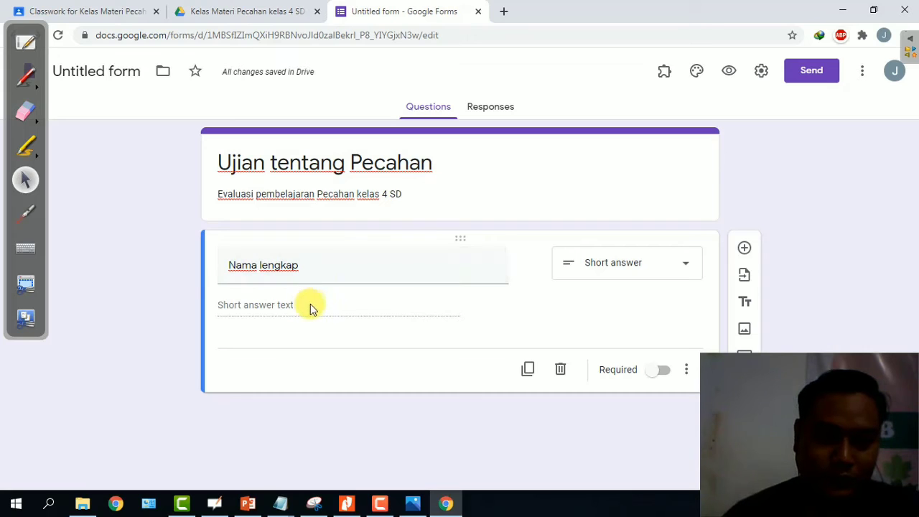
click(662, 370)
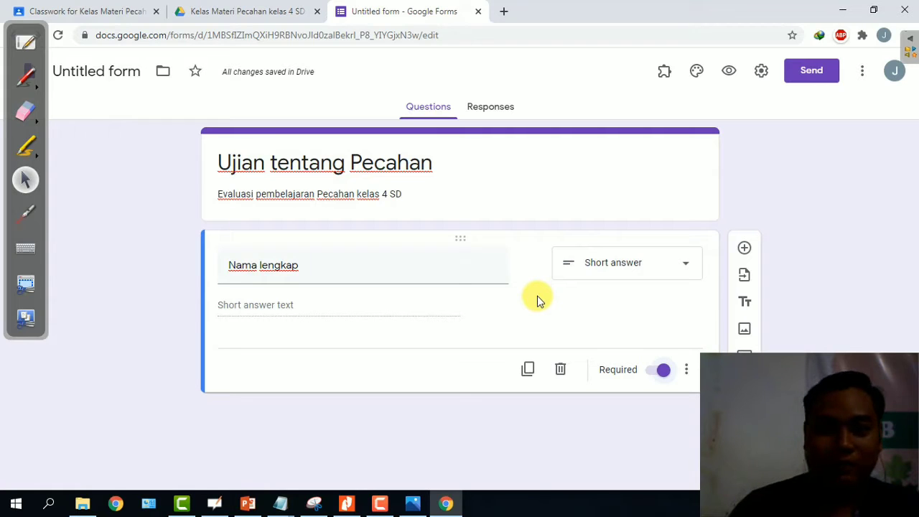
click(528, 370)
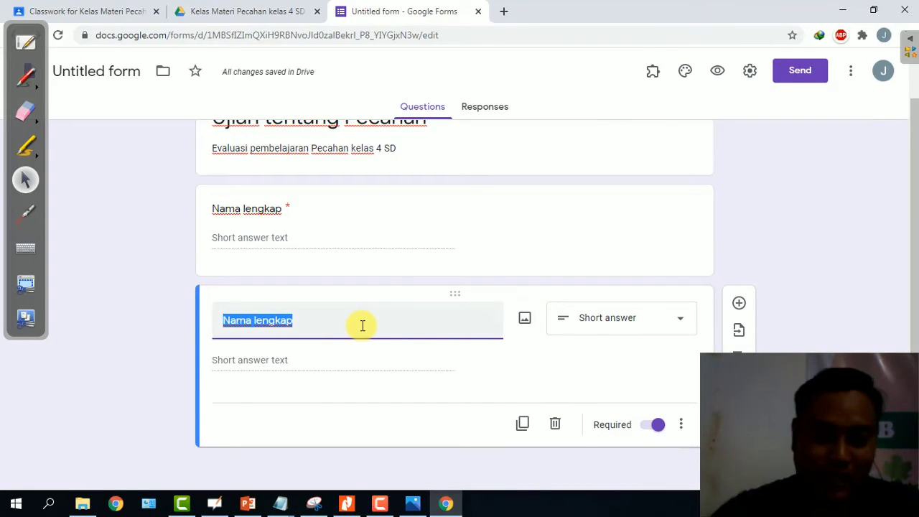
Rename the copied question 'Kelas' and change it to Multiple choice.
text(Kelas)
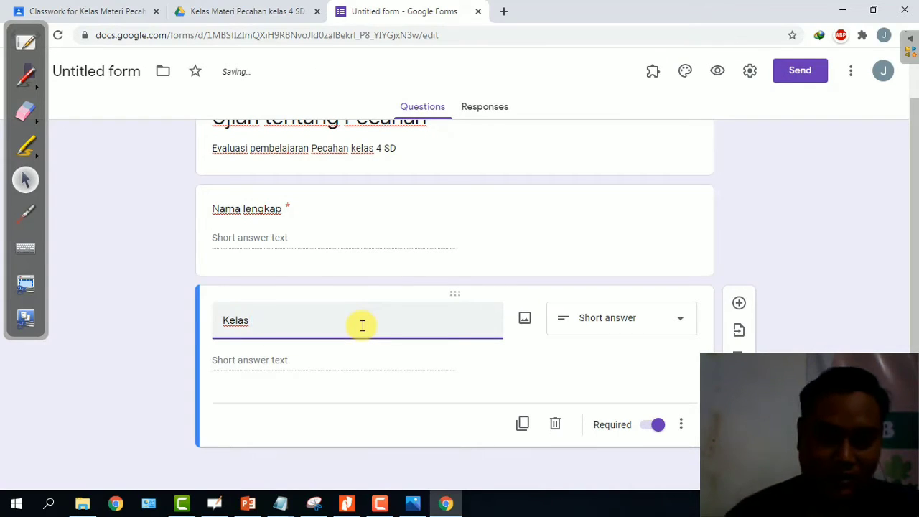
click(596, 324)
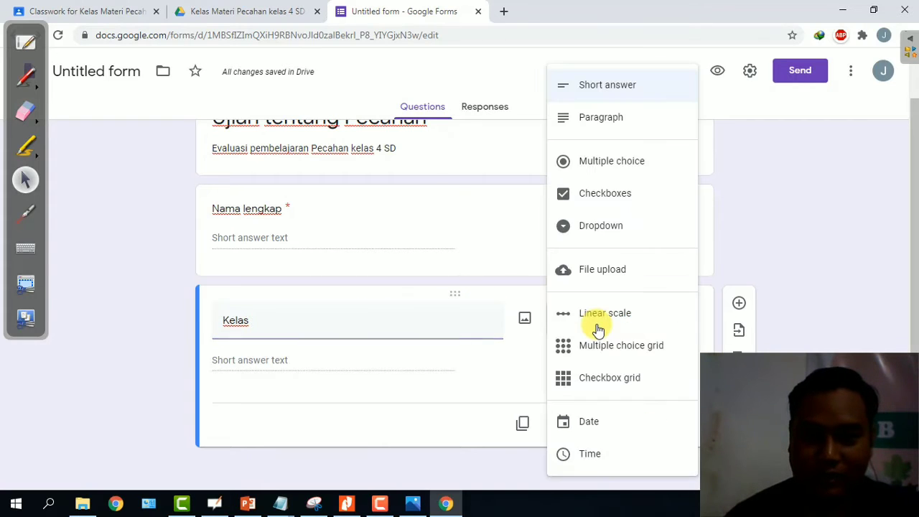
click(621, 162)
Give the Kelas question options '4A SD Bersinar' and '4B SD Bersinar'.
click(245, 365)
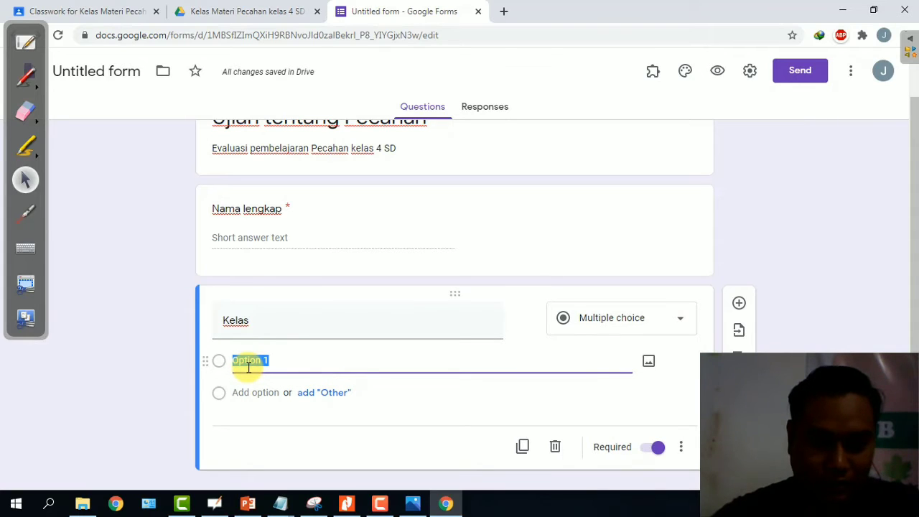
text(4A SD Bersi)
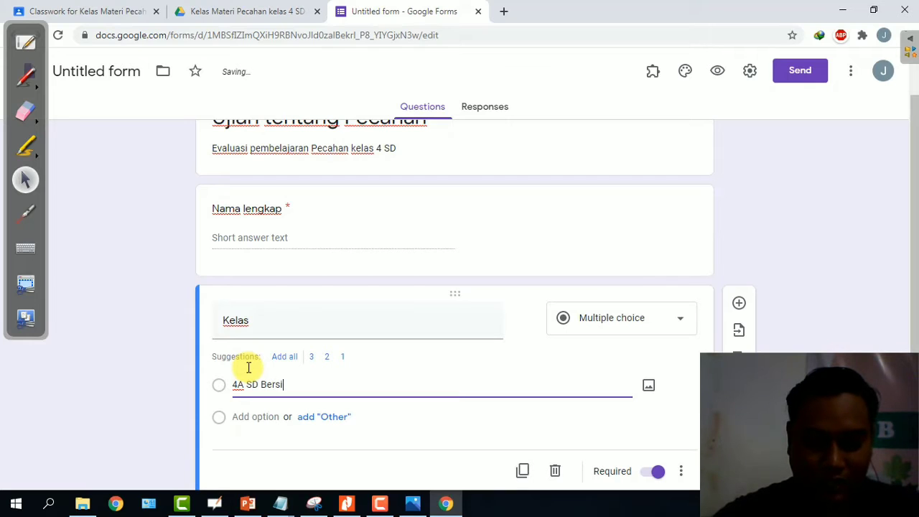
text(nar)
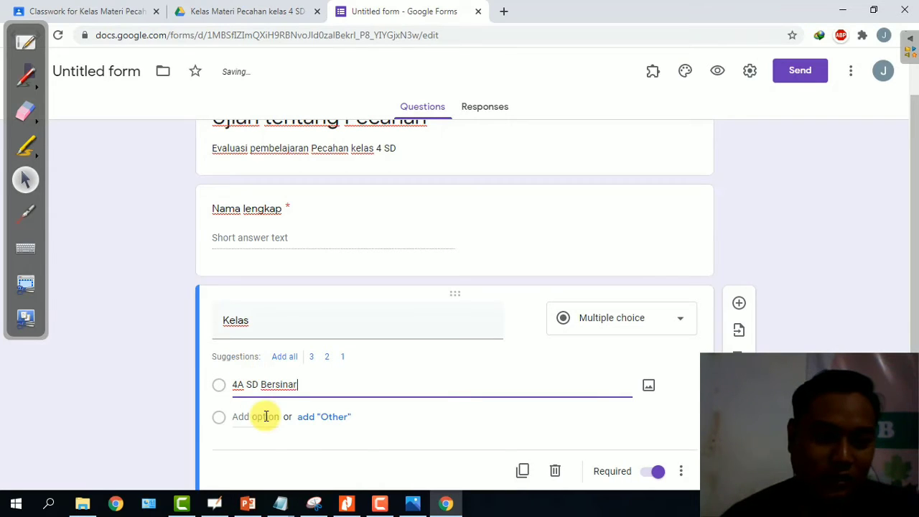
click(263, 416)
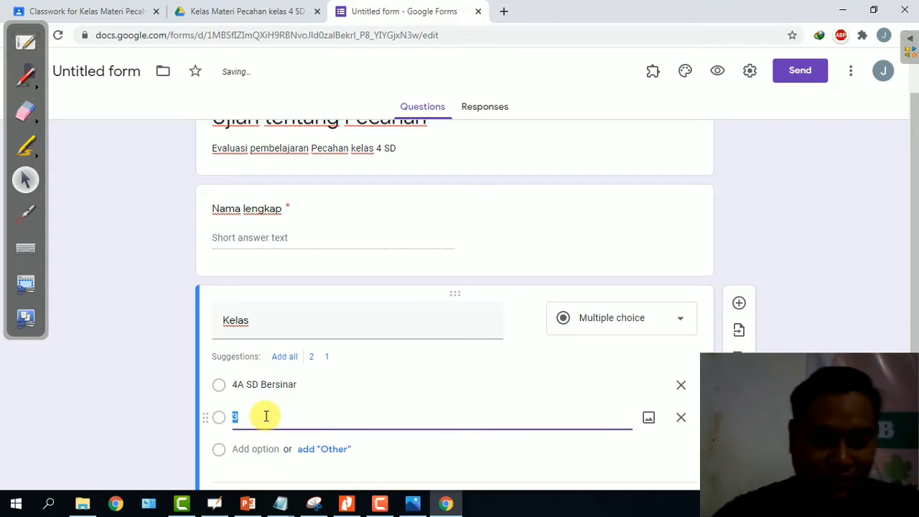
text(4B)
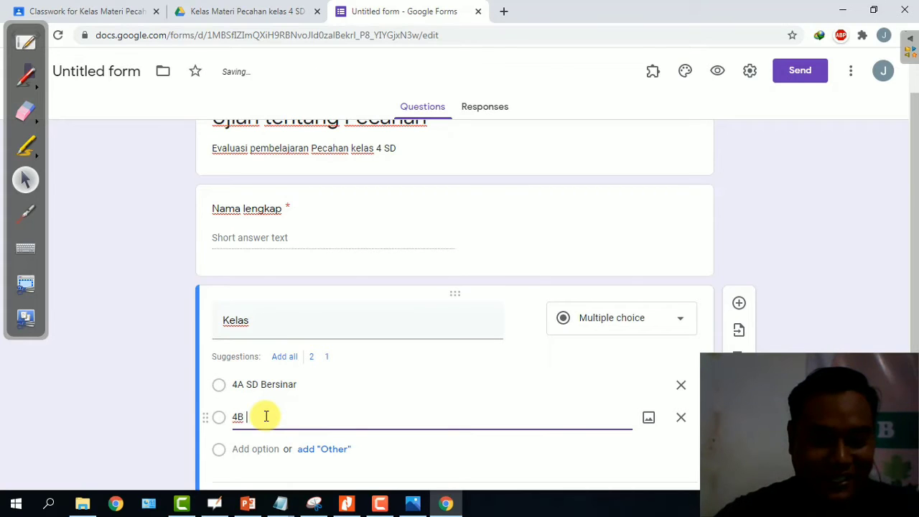
text( SD Ber)
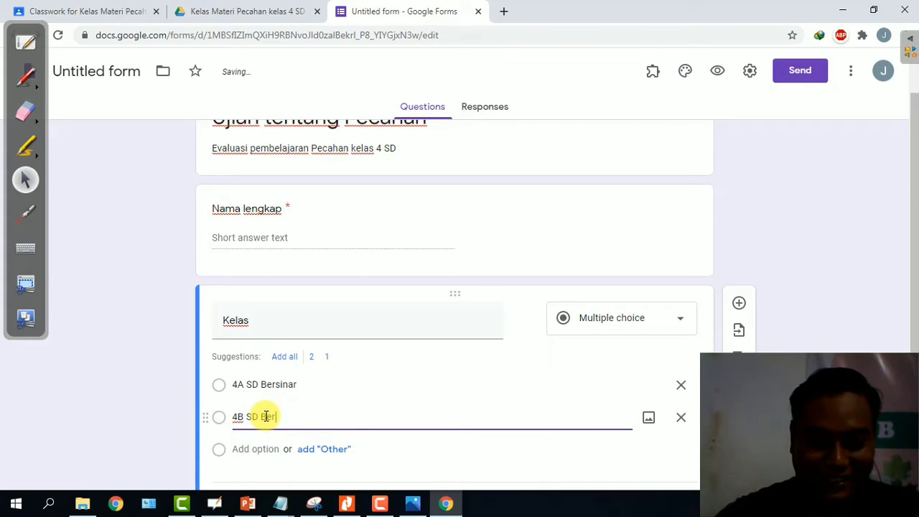
text(sinar)
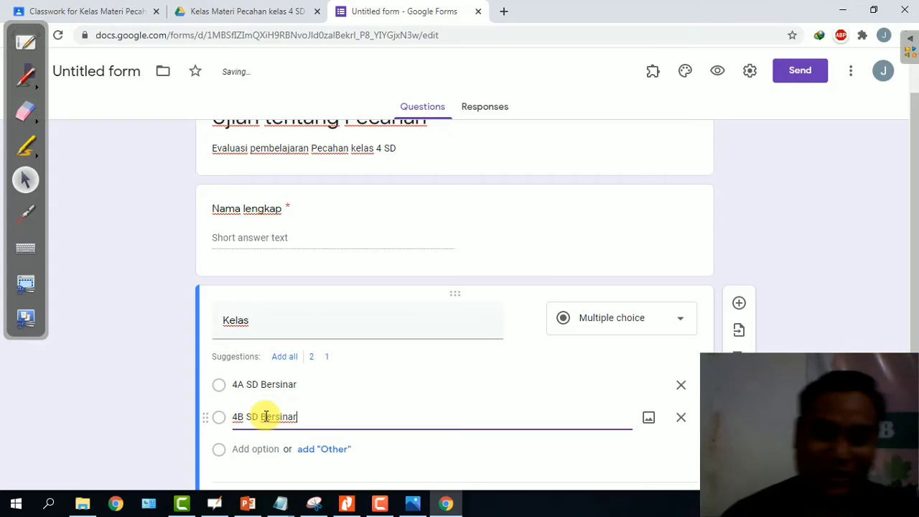
scroll(611, 323, down, 1)
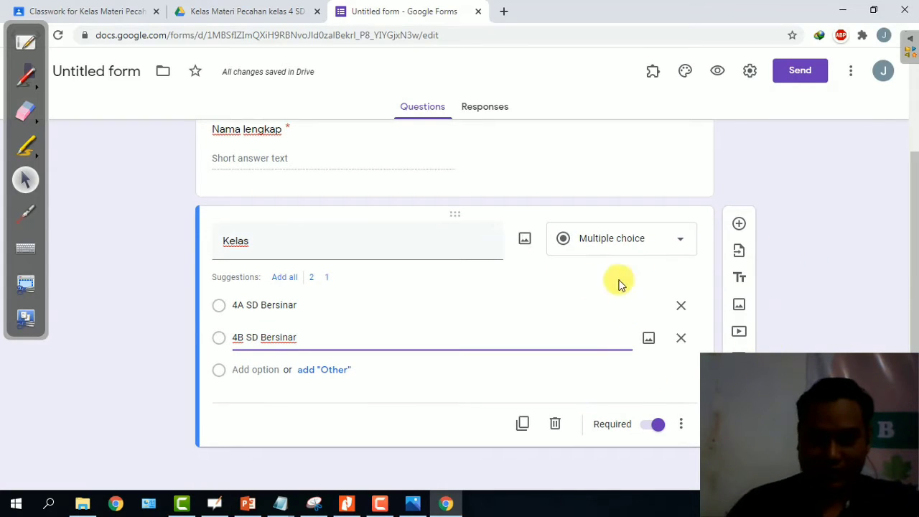
scroll(478, 373, up, 2)
scroll(478, 373, down, 2)
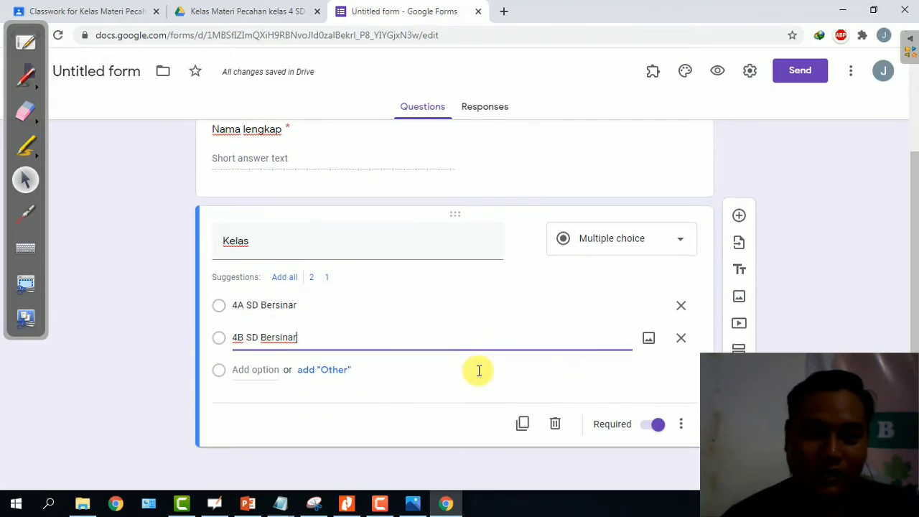
Duplicate the Kelas question, rename the copy 'No ID Kelas' and make it Short answer.
click(522, 425)
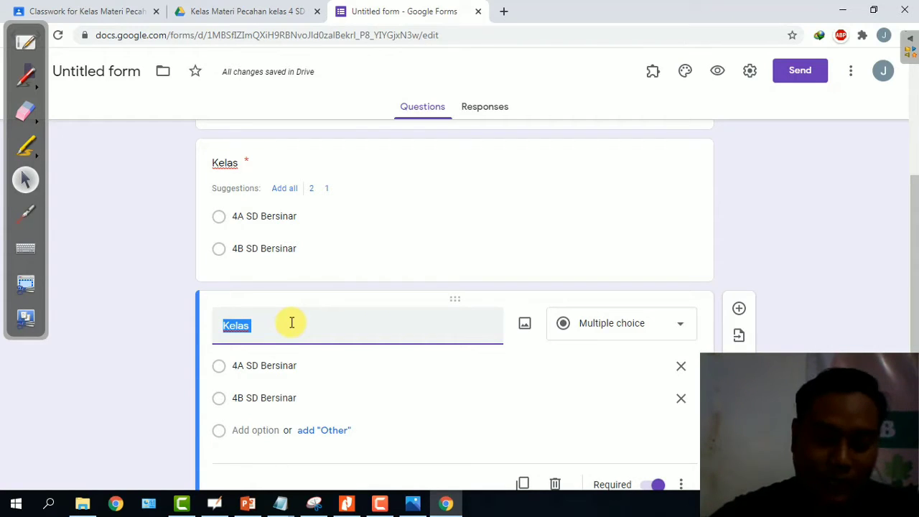
text(Ni)
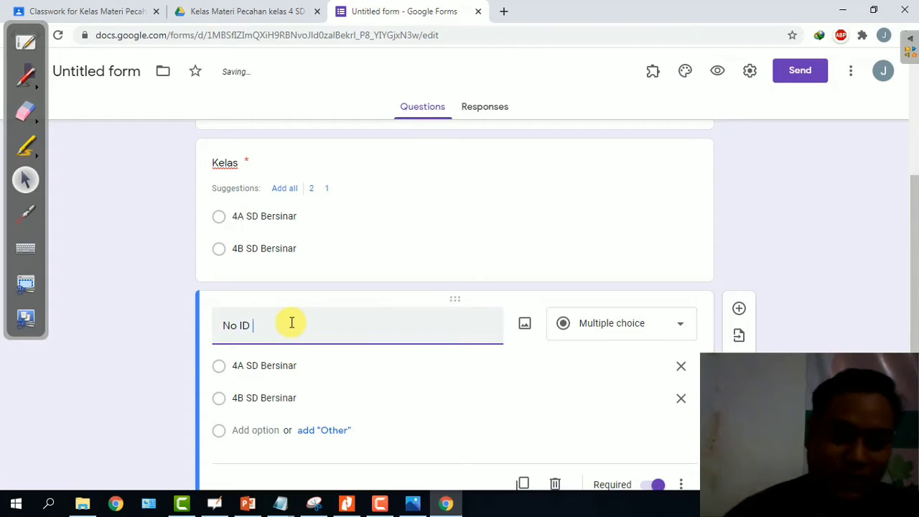
text(ID Kelas)
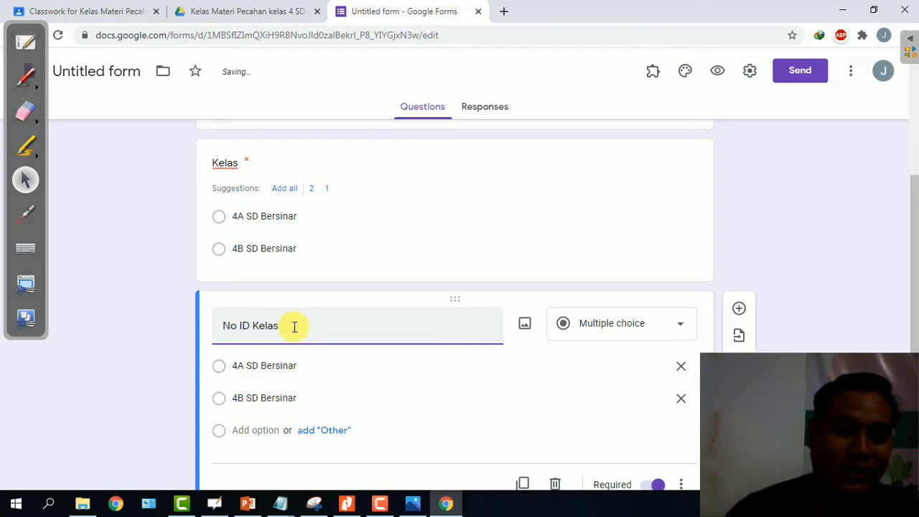
click(316, 368)
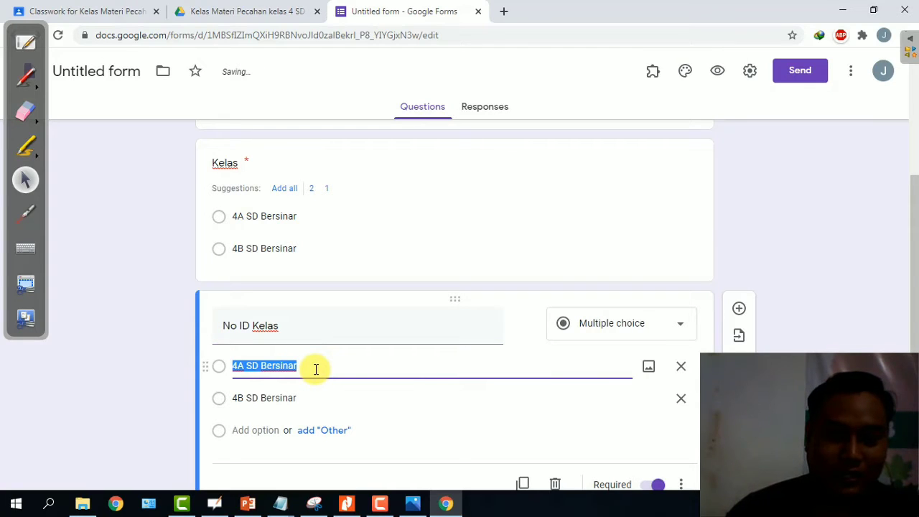
click(626, 328)
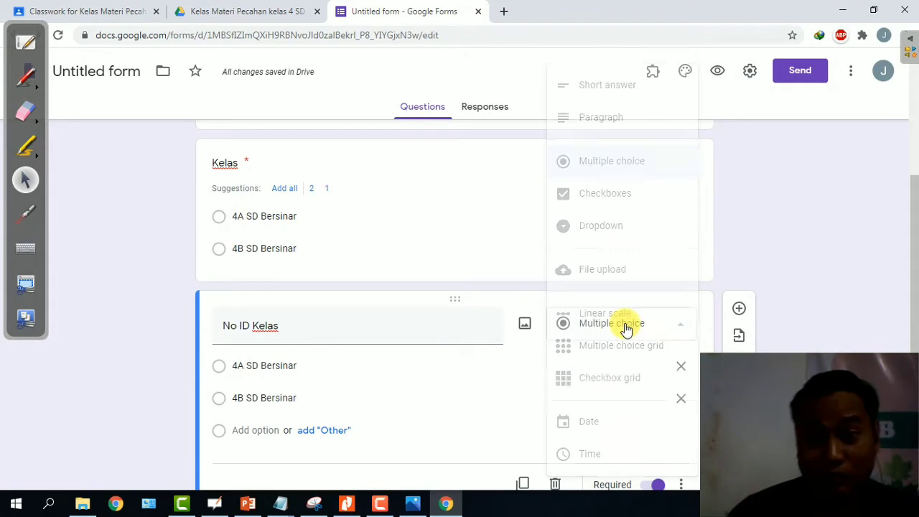
click(654, 82)
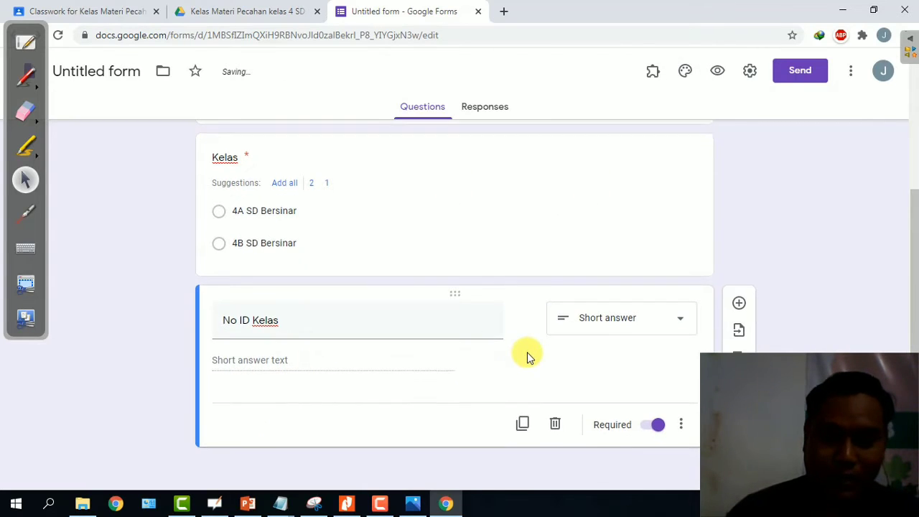
Add a new second section after the No ID Kelas question.
scroll(527, 355, up, 3)
scroll(543, 277, down, 3)
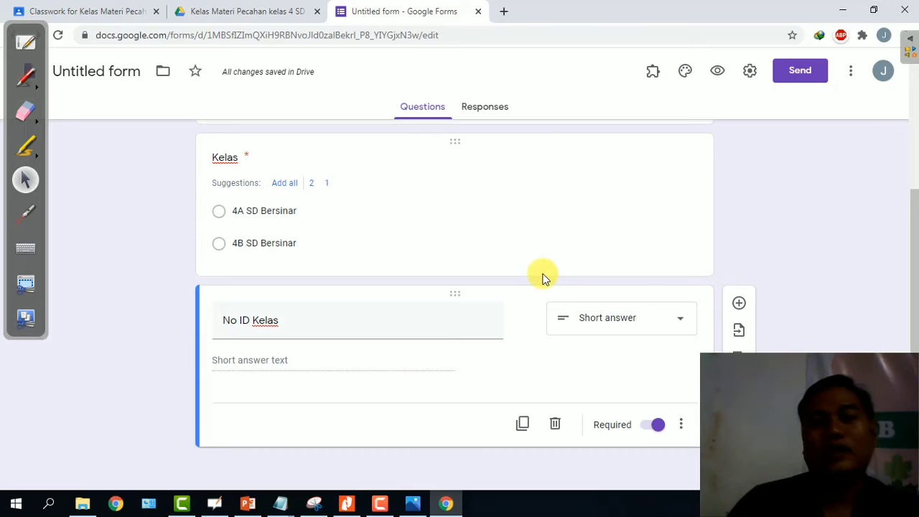
scroll(544, 276, up, 3)
scroll(544, 276, down, 3)
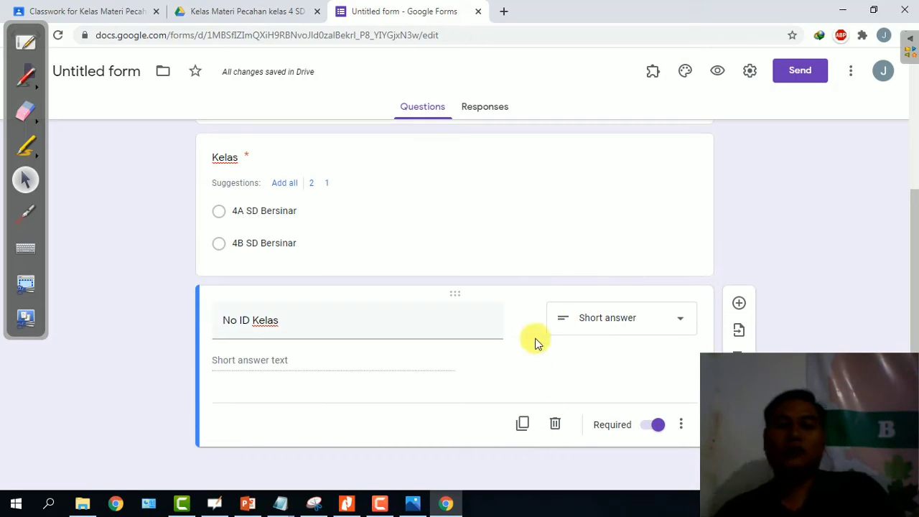
scroll(550, 299, up, 3)
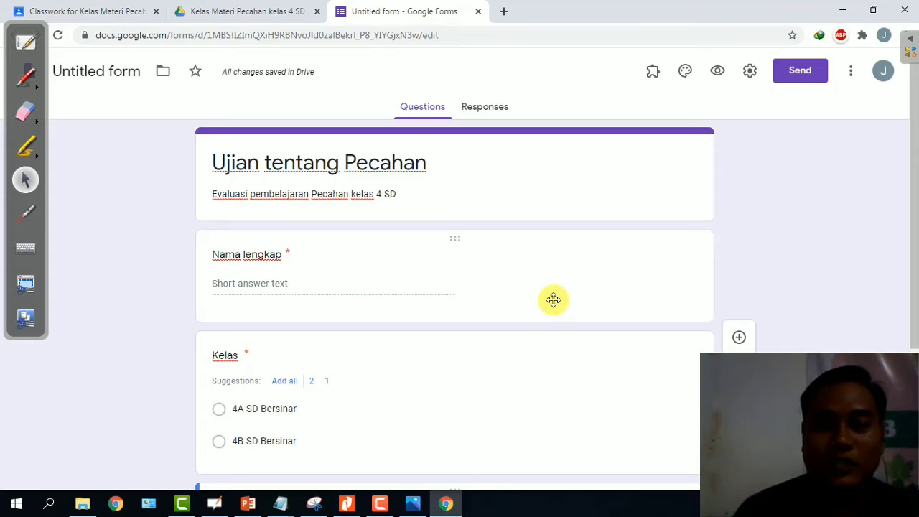
scroll(554, 303, down, 3)
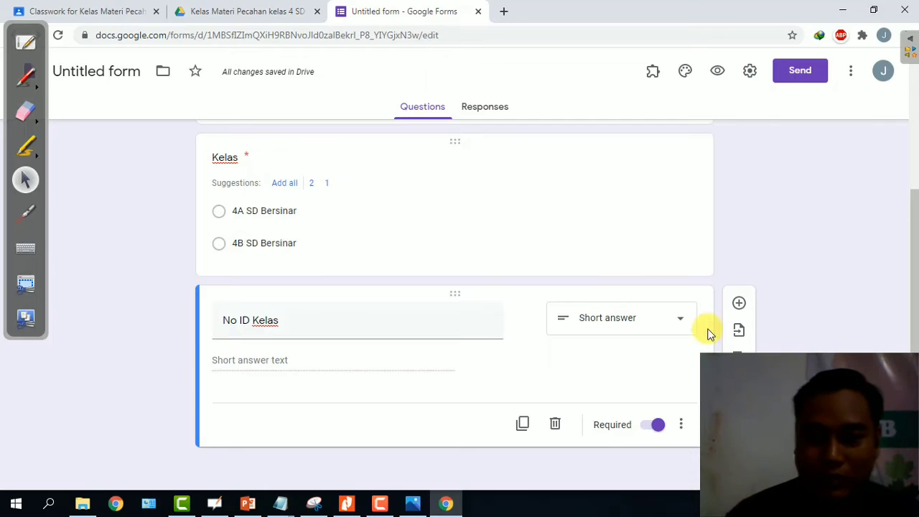
click(739, 437)
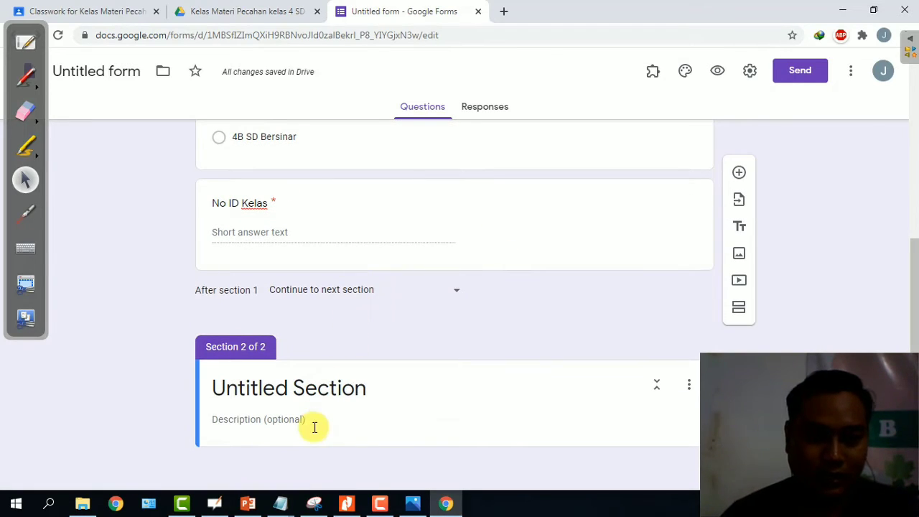
Title section 2 'Pilihan Ganda' with description 'Pilihan Ganda Materi Bilangan Pecahan'.
click(311, 423)
drag(382, 386, 180, 381)
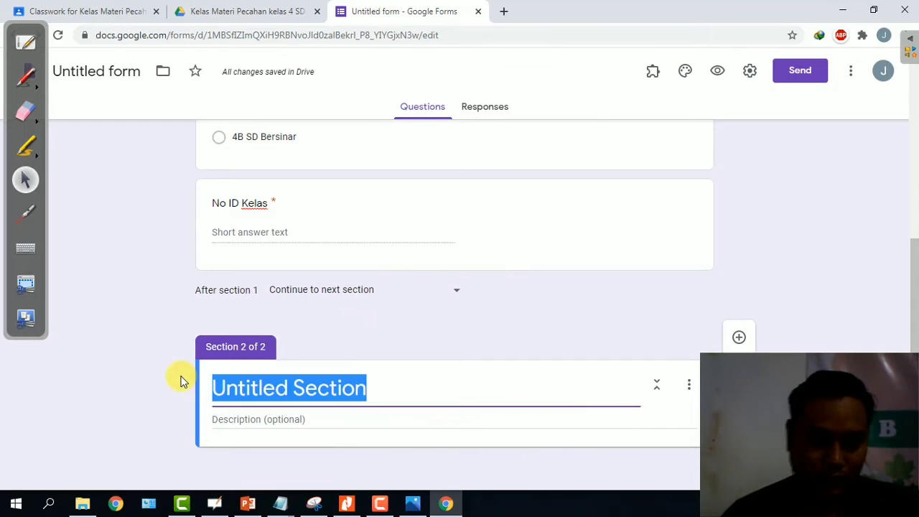
text(Pil)
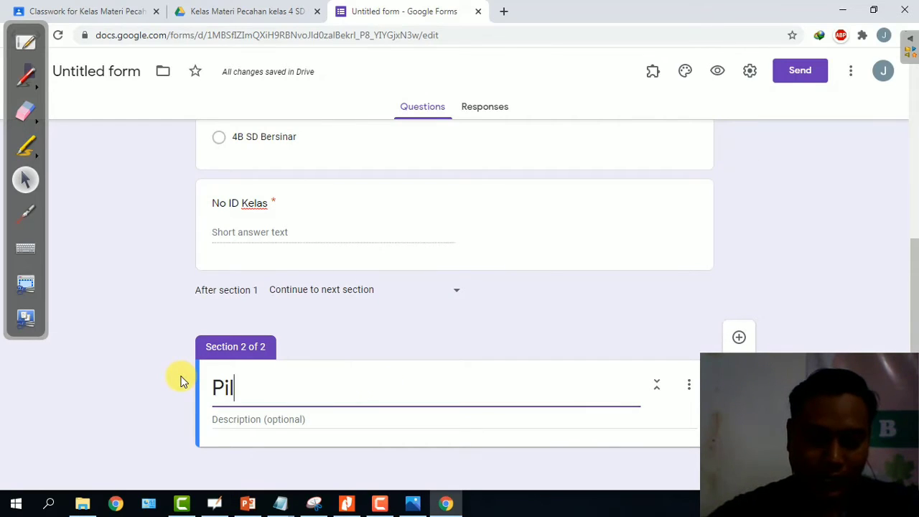
text(ihan Ganda)
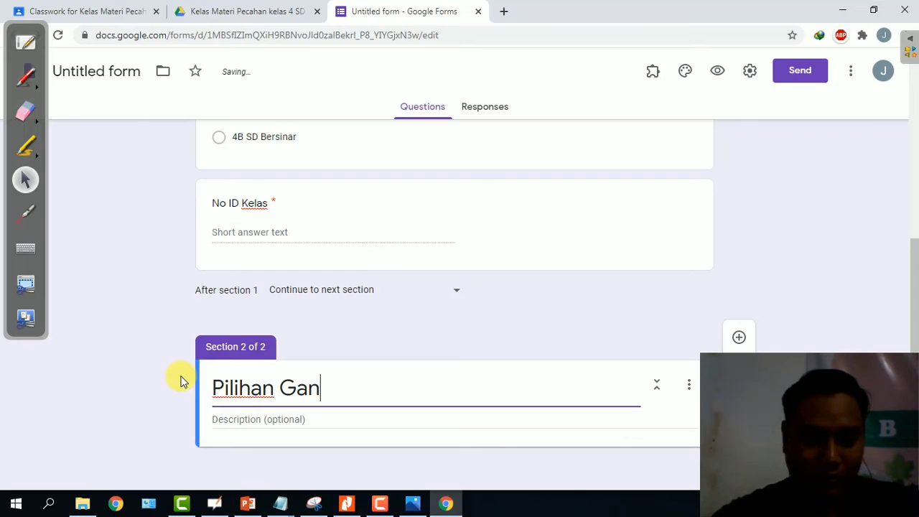
click(257, 419)
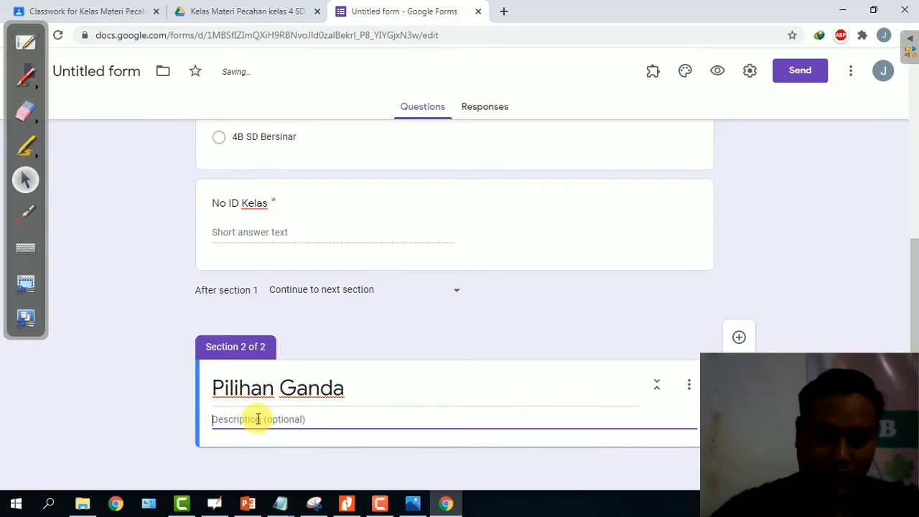
text(Pilihan Ganda M)
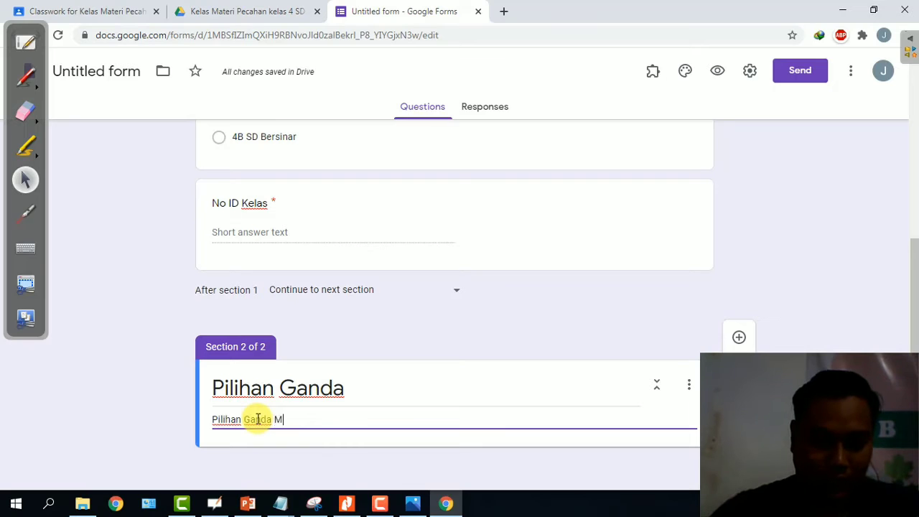
text(ateri Bilang)
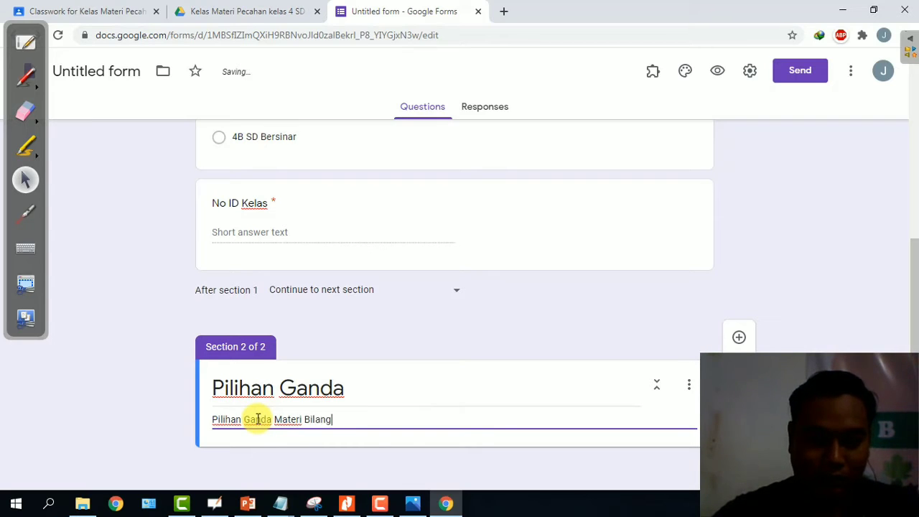
text(an Pecahan)
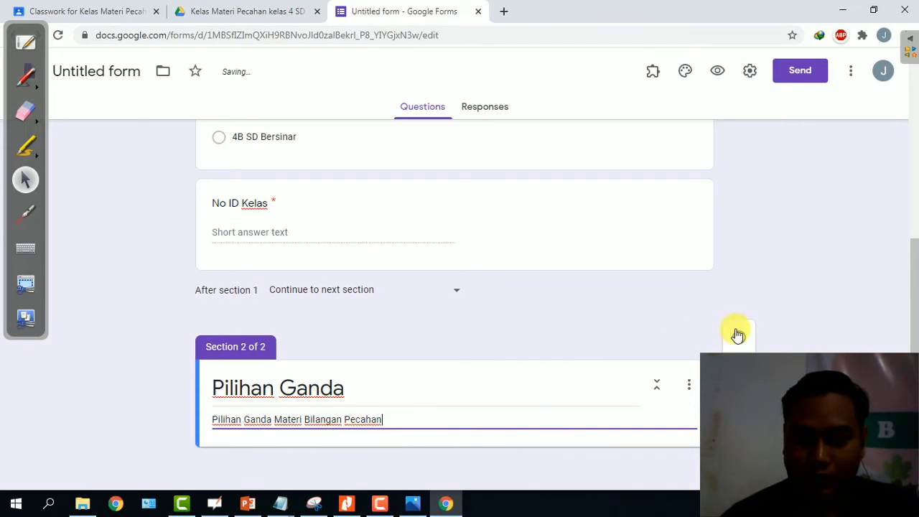
click(691, 389)
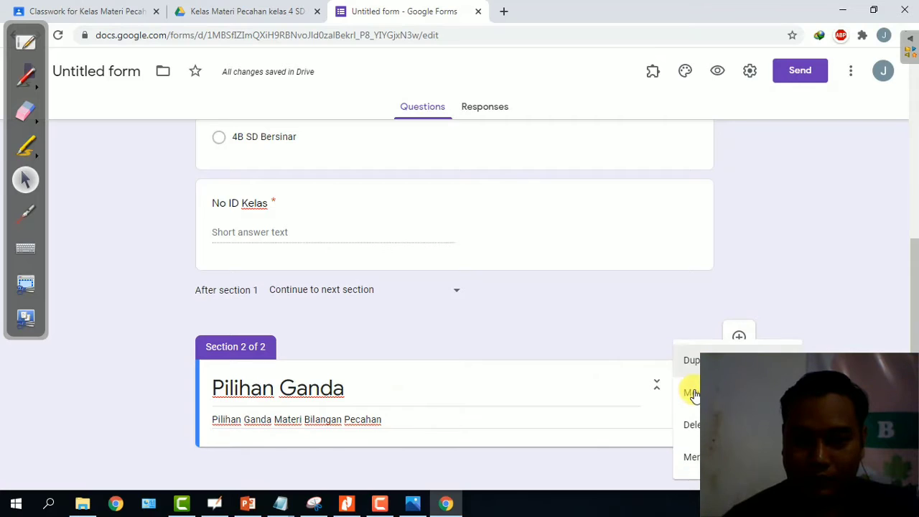
click(617, 342)
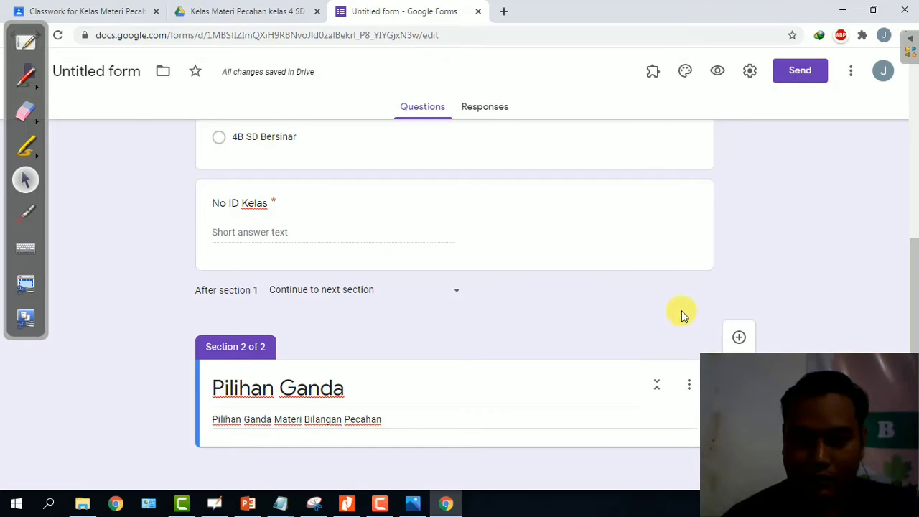
Add required question 'Apa yang dimaksud dengan pecahan biasa' with answer options 1, 2 and 3.
click(740, 339)
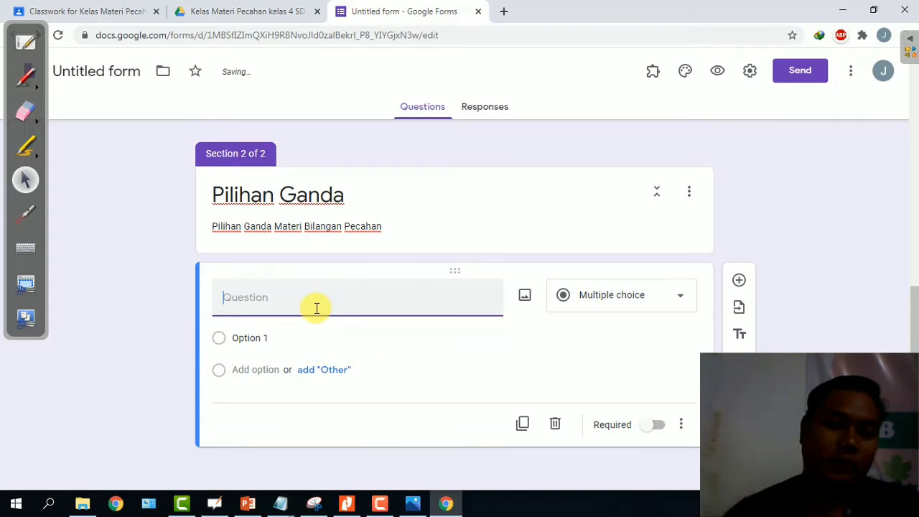
text(Apa yang di)
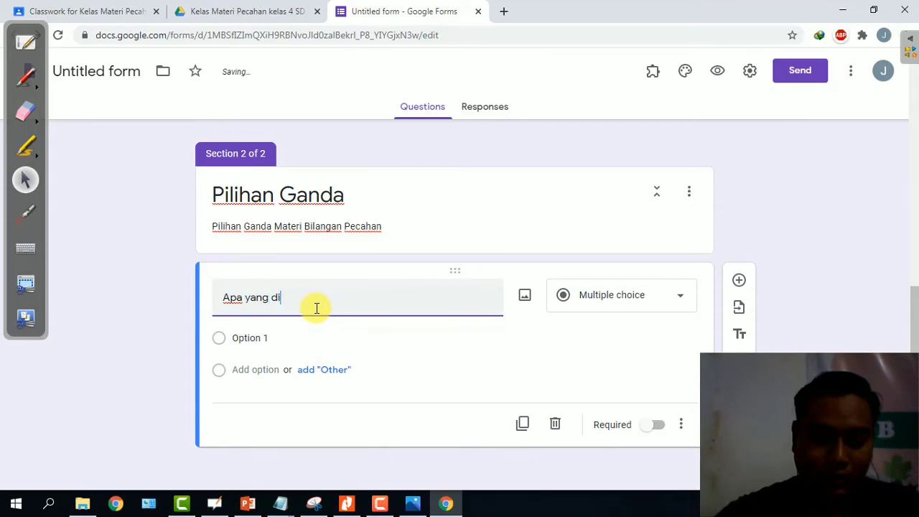
text(maksud dengan )
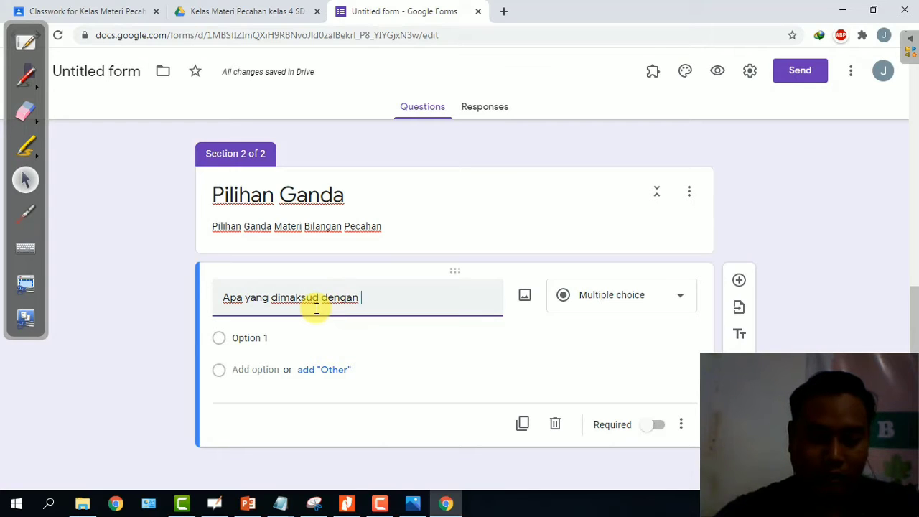
text(pecahan biasa)
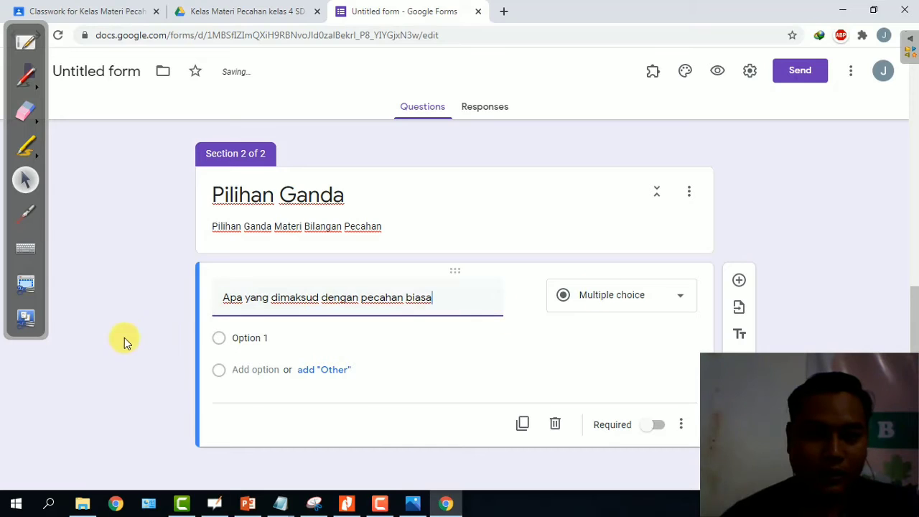
click(275, 338)
text(1)
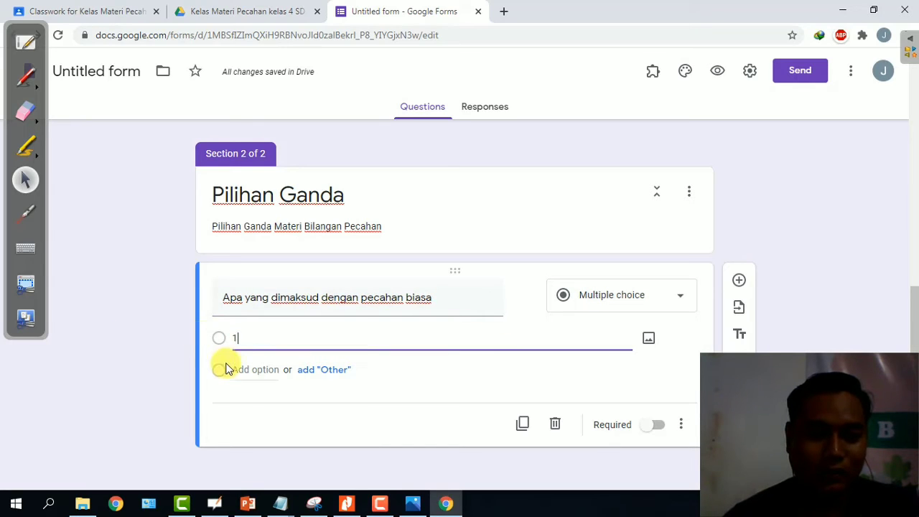
click(241, 369)
text(2)
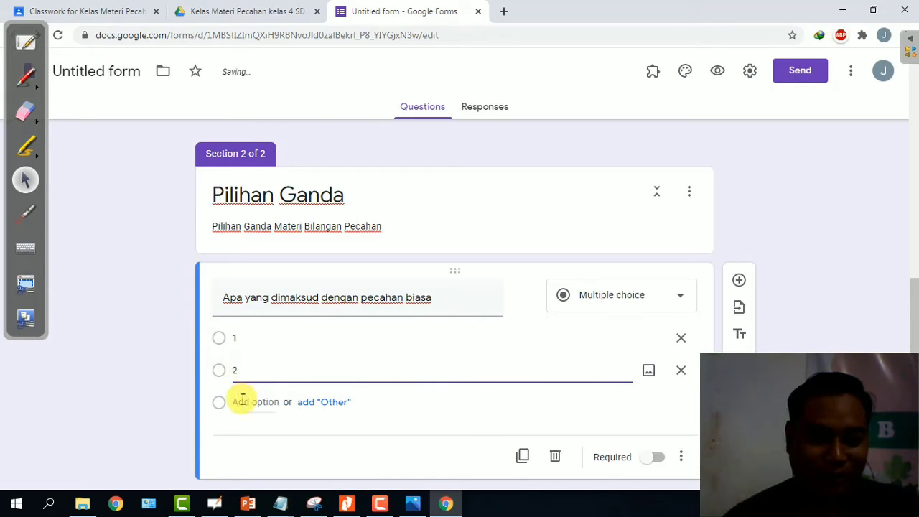
click(239, 401)
text(3)
scroll(467, 330, down, 1)
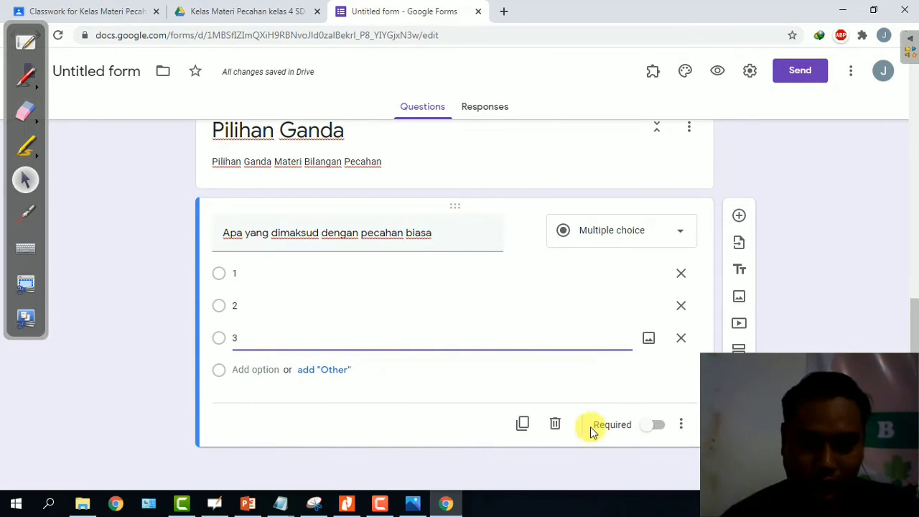
click(657, 426)
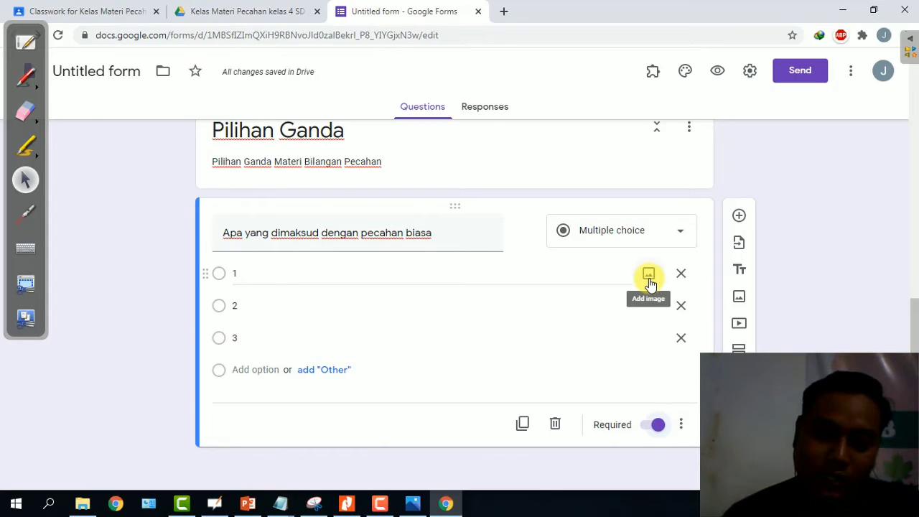
Upload the round logo image from the Downloads folder onto answer option 1.
click(648, 277)
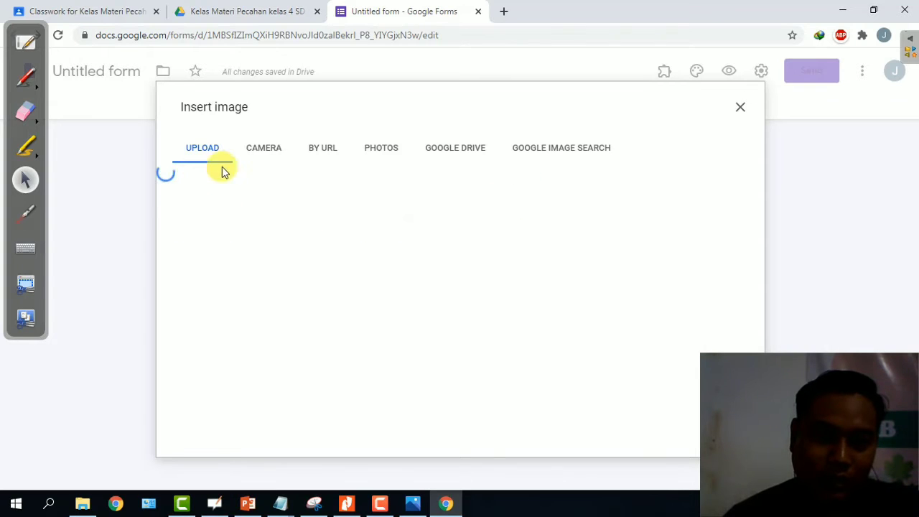
click(382, 148)
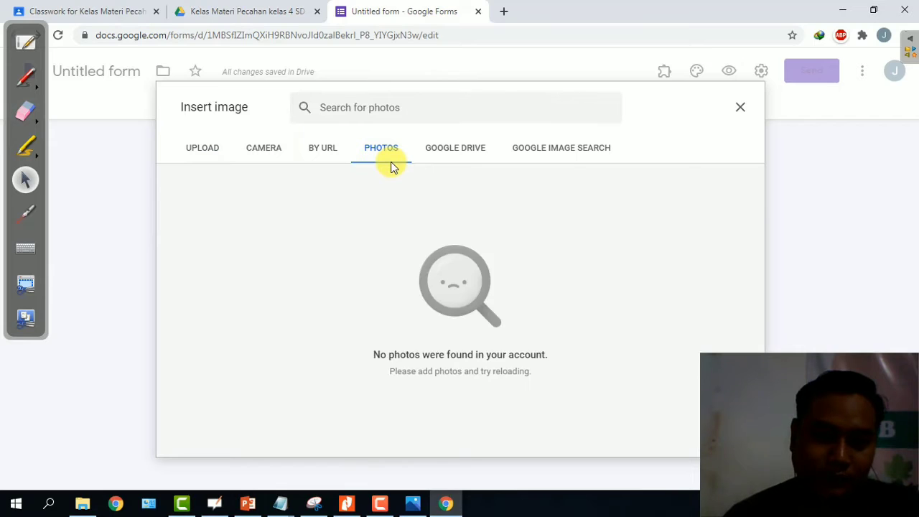
click(193, 149)
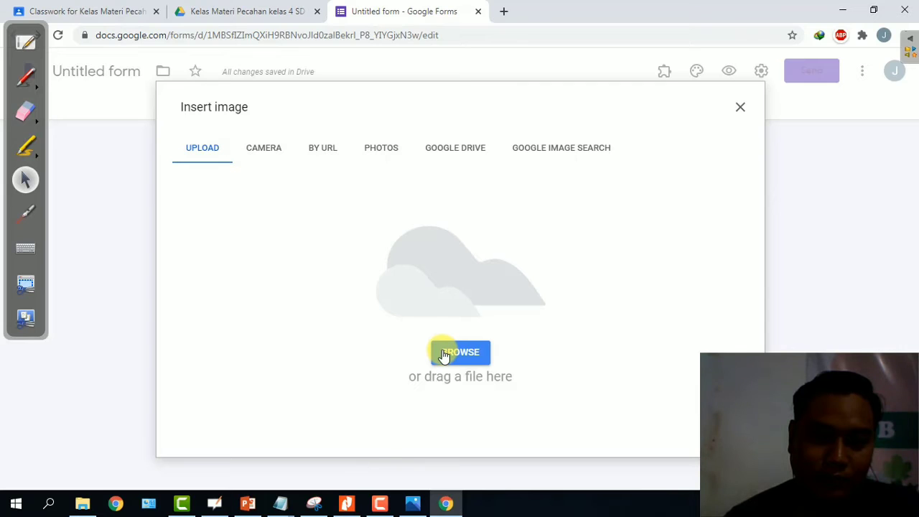
click(461, 349)
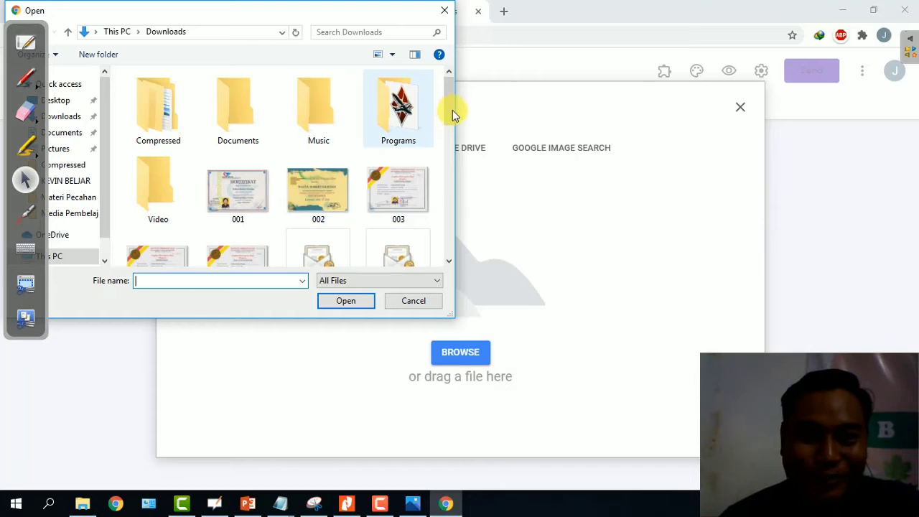
drag(449, 110, 438, 201)
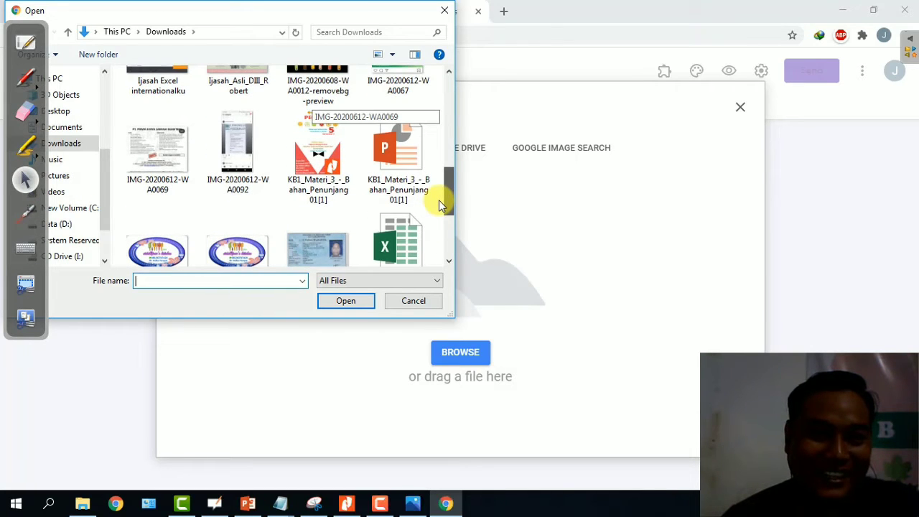
double_click(219, 248)
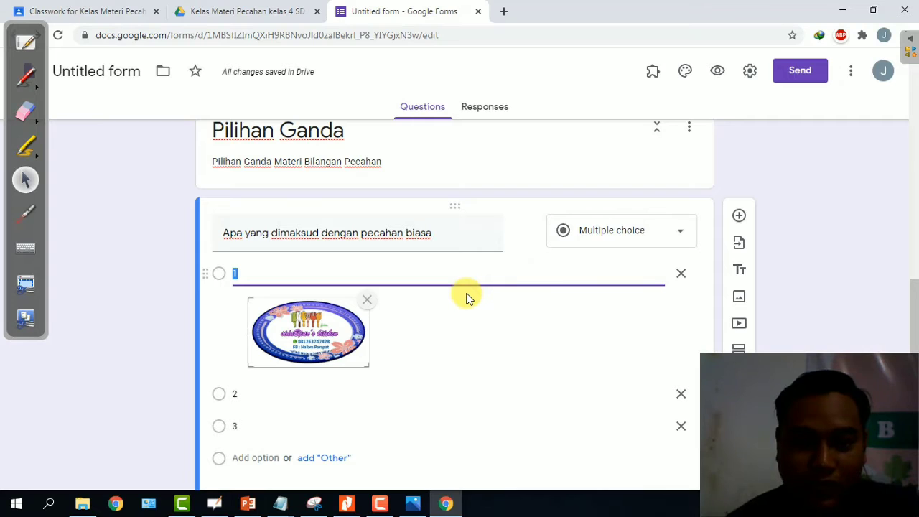
scroll(465, 298, down, 1)
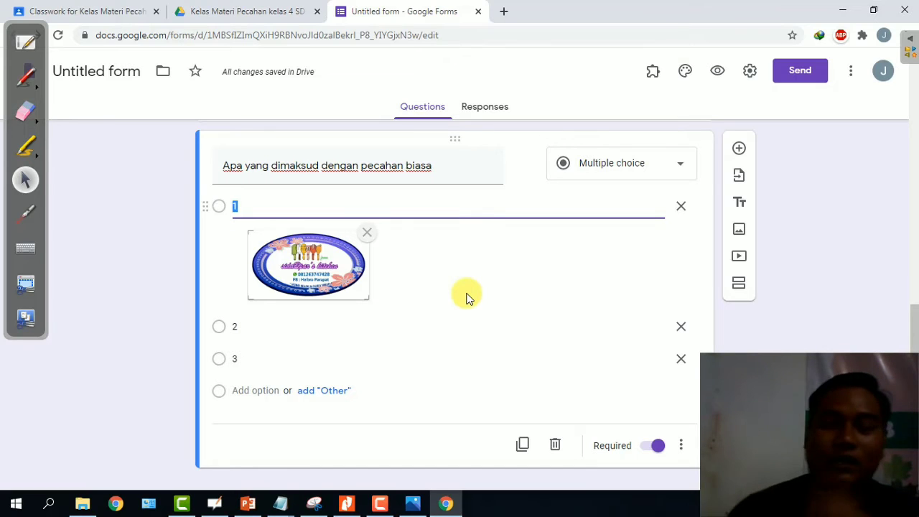
click(26, 75)
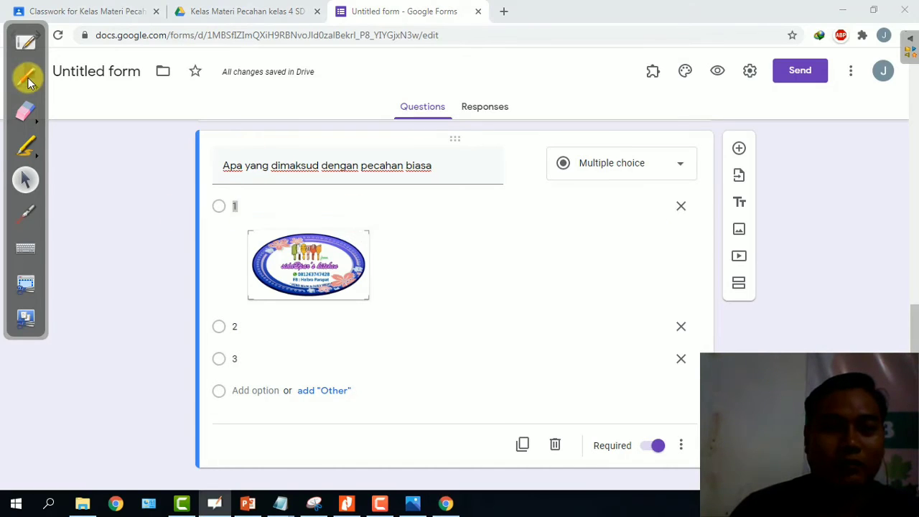
mouse_move(237, 214)
mouse_down()
mouse_move(338, 211)
mouse_move(280, 222)
mouse_up()
drag(342, 310, 218, 341)
mouse_move(384, 300)
mouse_down()
mouse_move(232, 328)
mouse_move(371, 320)
mouse_move(279, 326)
mouse_up()
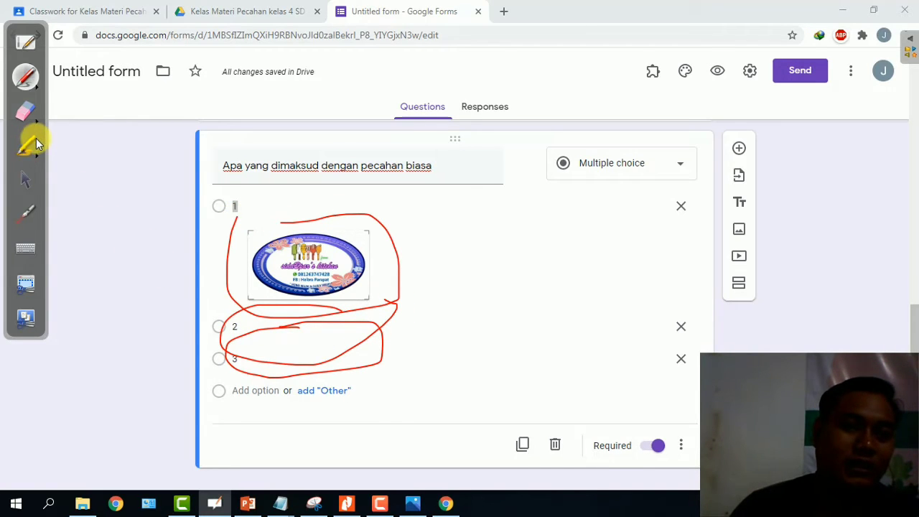
click(25, 146)
click(25, 112)
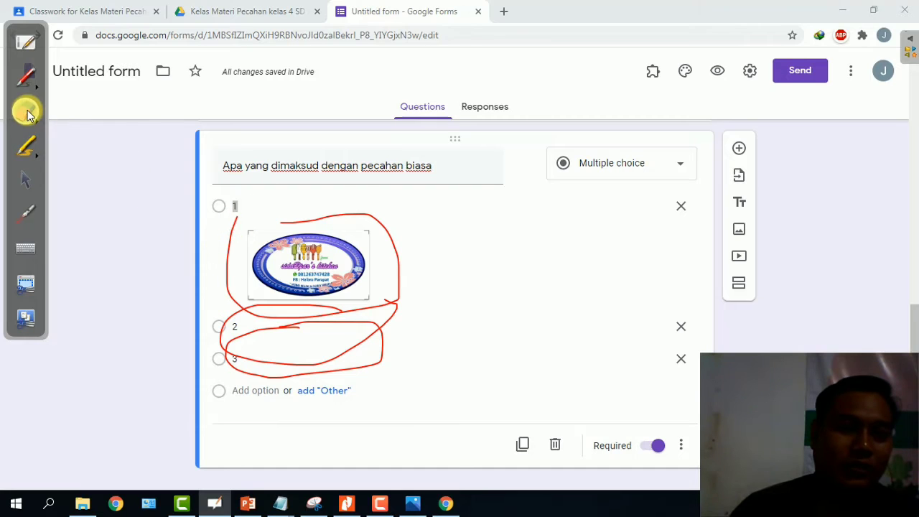
drag(327, 258, 248, 251)
mouse_move(232, 293)
mouse_down()
mouse_move(271, 362)
mouse_move(386, 367)
mouse_up()
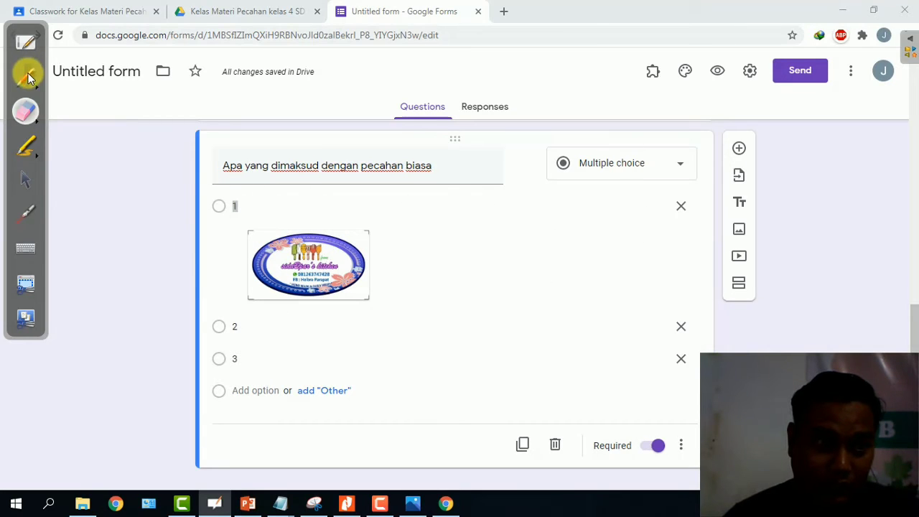
click(25, 186)
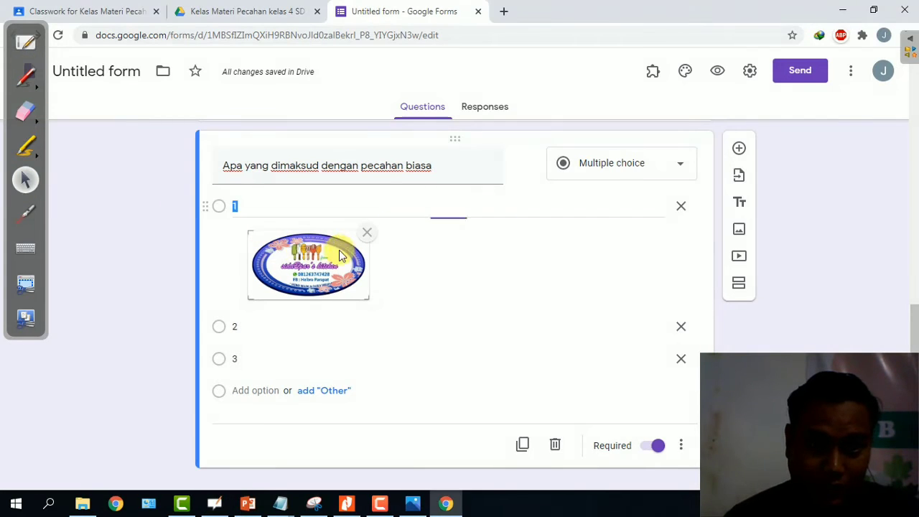
Remove the option 1 image, then duplicate the question and reword the copy to 'pecahan campuran'.
click(369, 236)
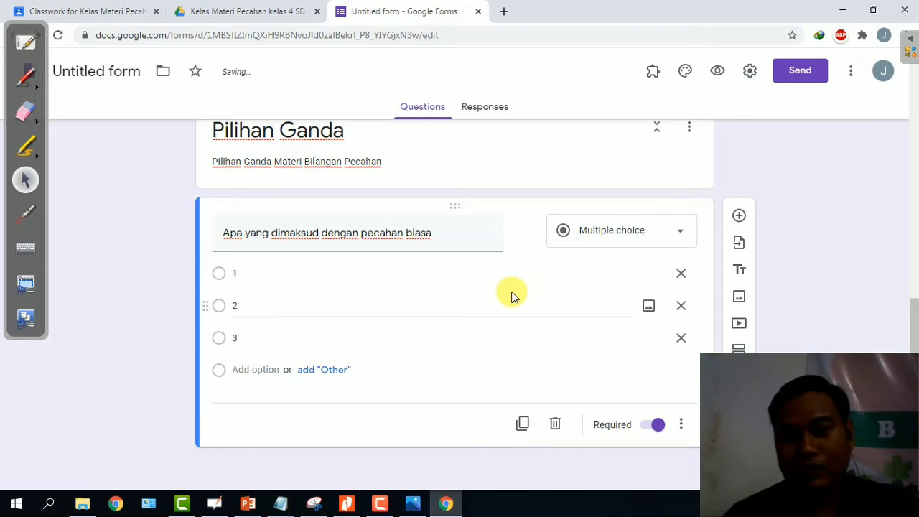
scroll(489, 286, up, 1)
scroll(489, 287, down, 1)
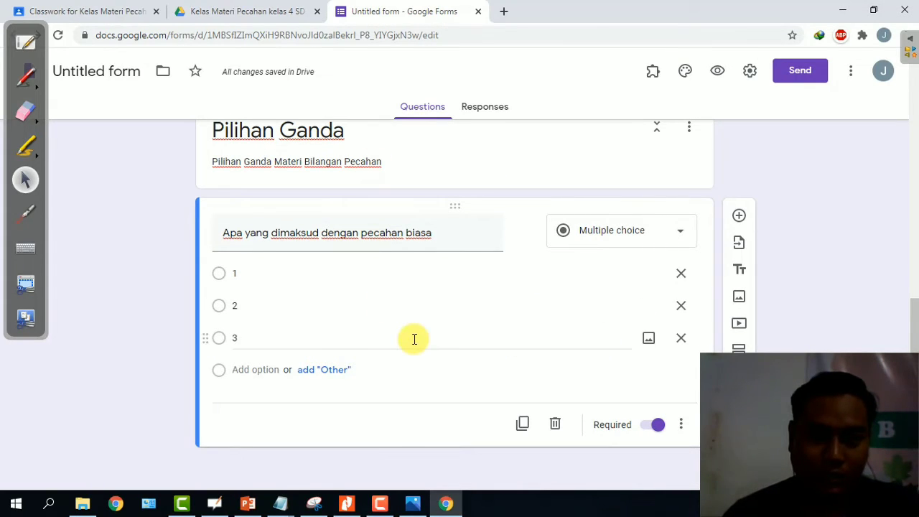
click(522, 424)
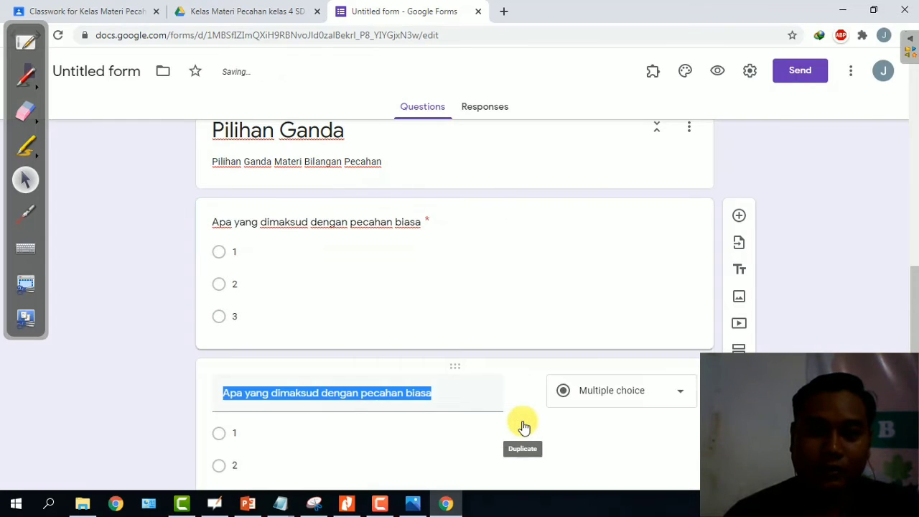
click(437, 399)
key(BackSpace)
key(BackSpace)
key(BackSpace)
key(BackSpace)
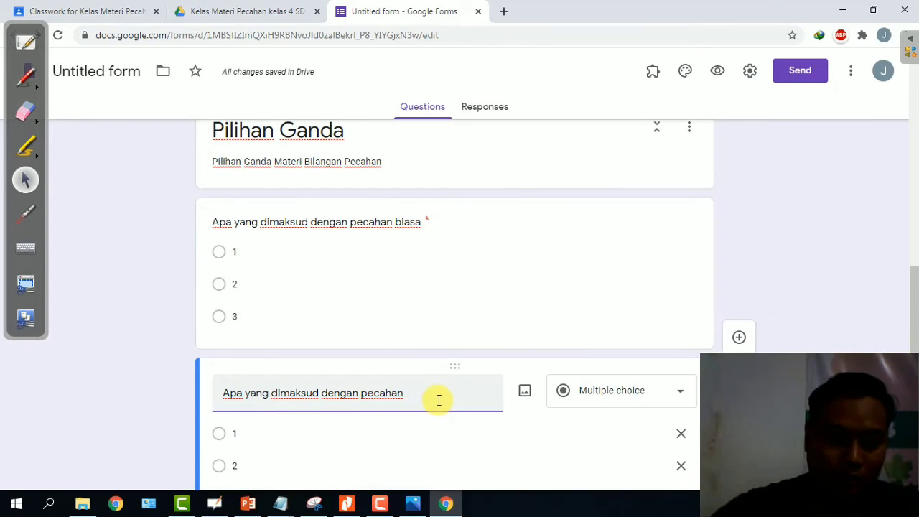
text(campuran)
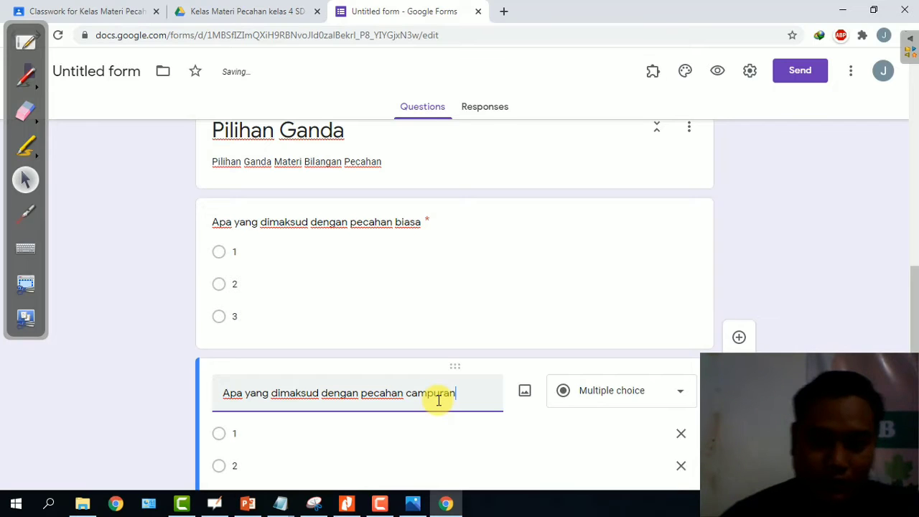
scroll(439, 380, down, 2)
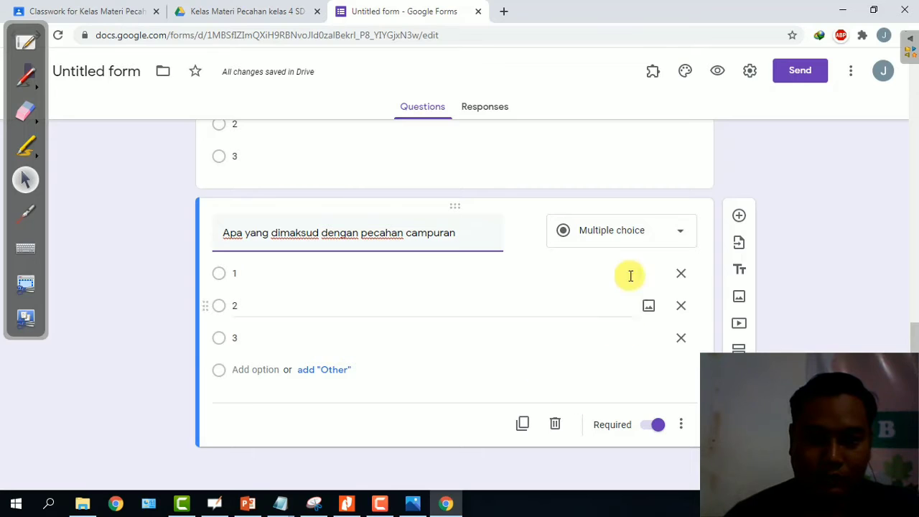
Duplicate the pecahan campuran question and erase 'campuran' from the copy's title.
click(524, 423)
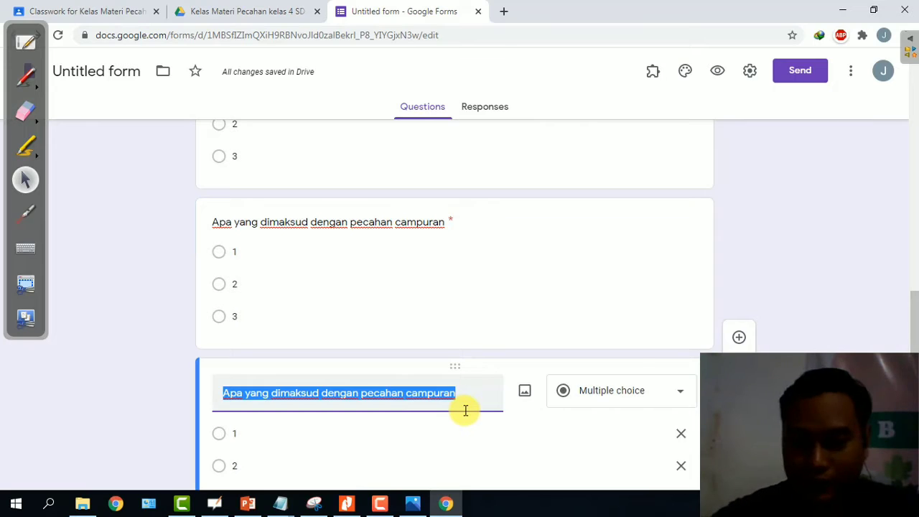
click(465, 410)
key(BackSpace)
key(BackSpace)
key(BackSpace)
key(BackSpace)
key(BackSpace)
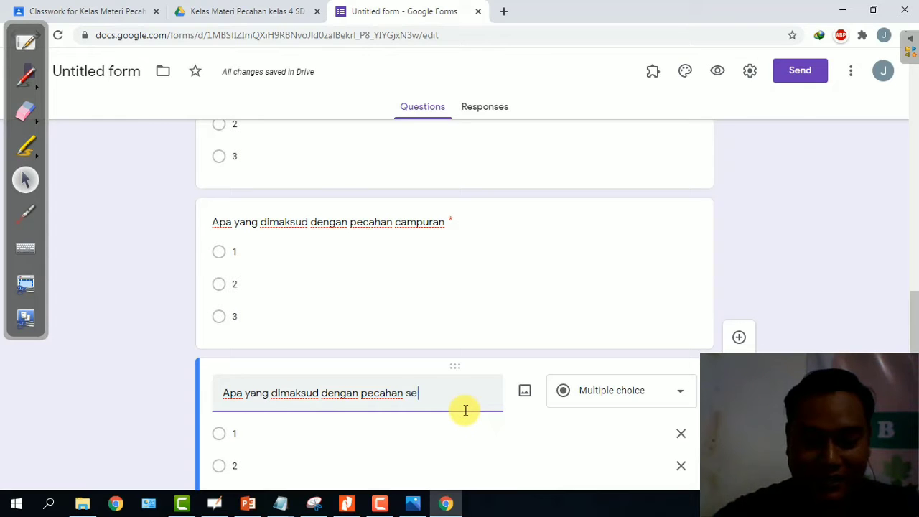
Finish the title as 'pecahan senilai', then review the fractions PDF up to the PETA KONSEP page.
text(senilai)
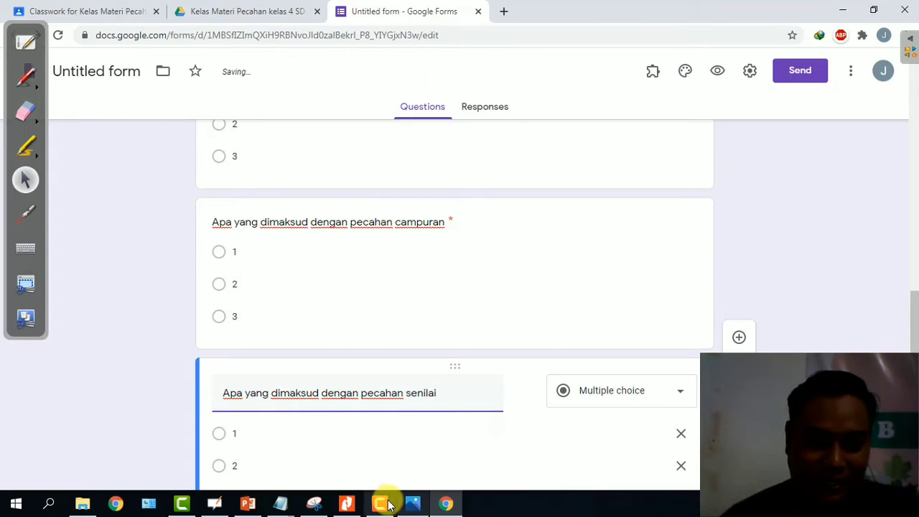
click(363, 511)
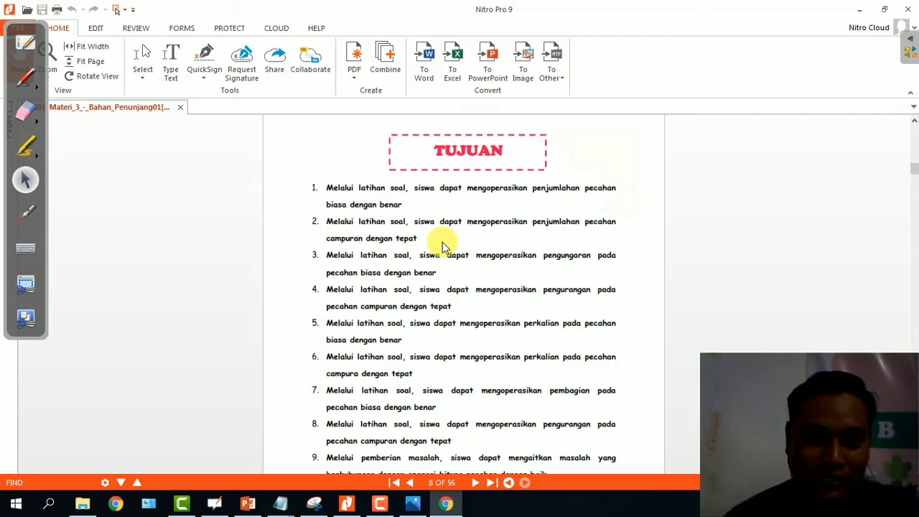
scroll(656, 170, up, 3)
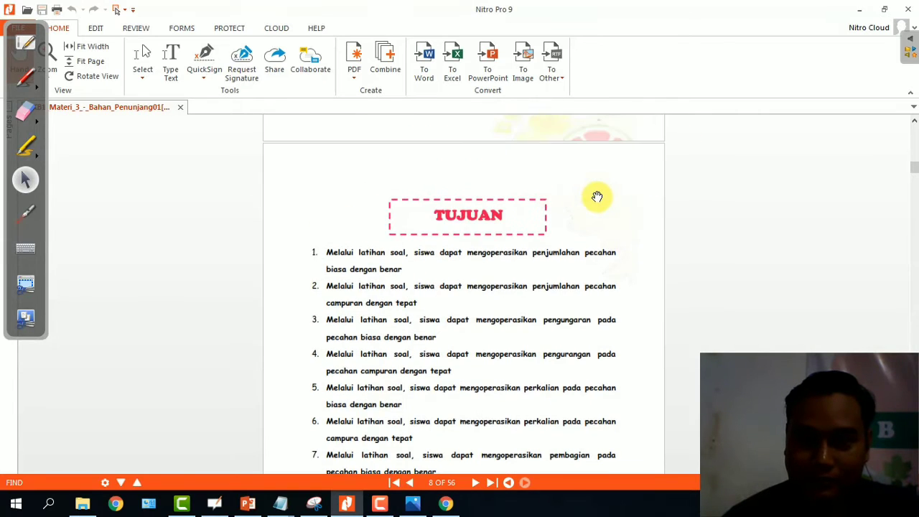
scroll(596, 199, up, 2)
scroll(596, 220, down, 10)
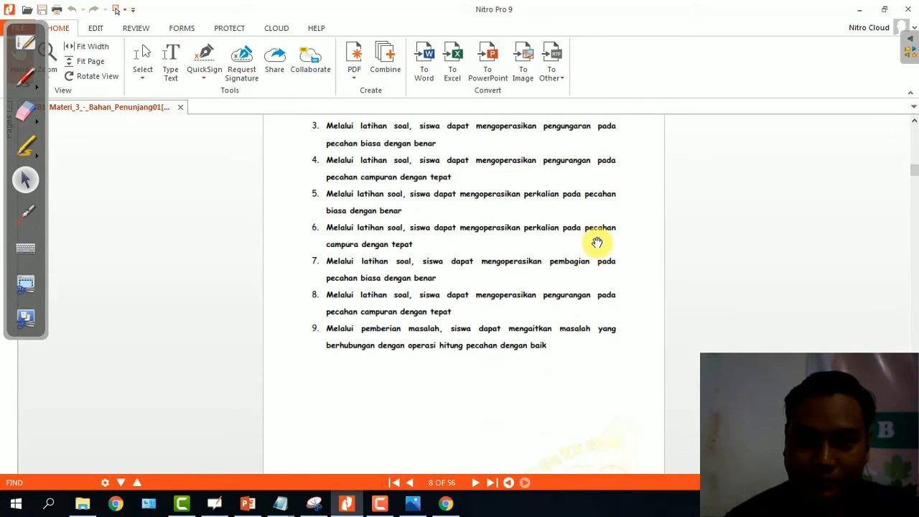
scroll(597, 243, down, 10)
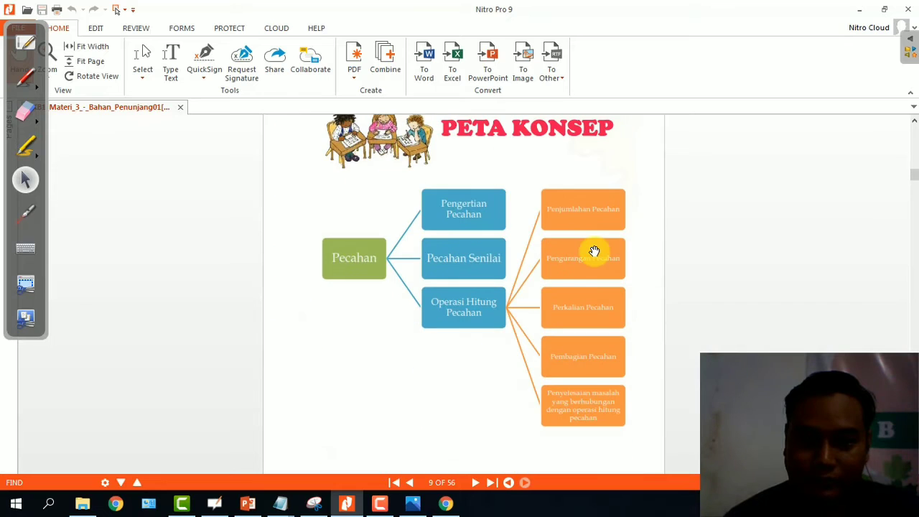
scroll(595, 251, down, 2)
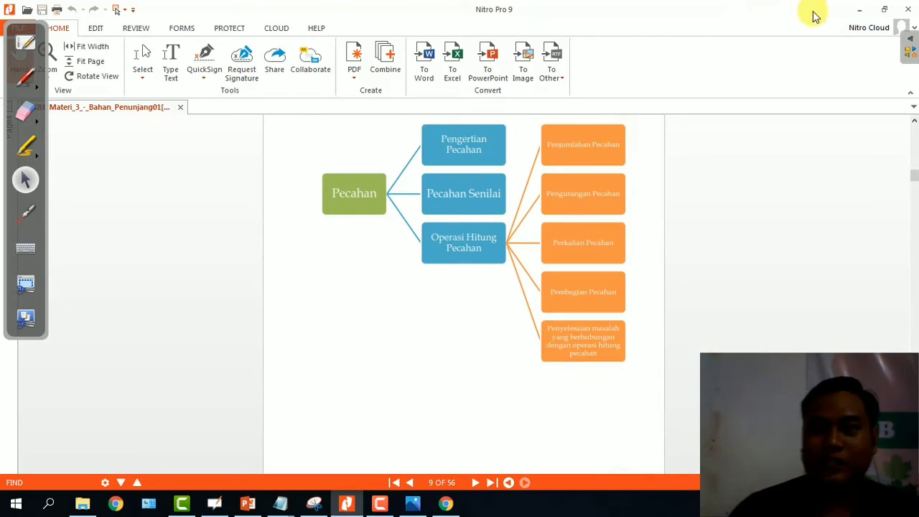
click(858, 10)
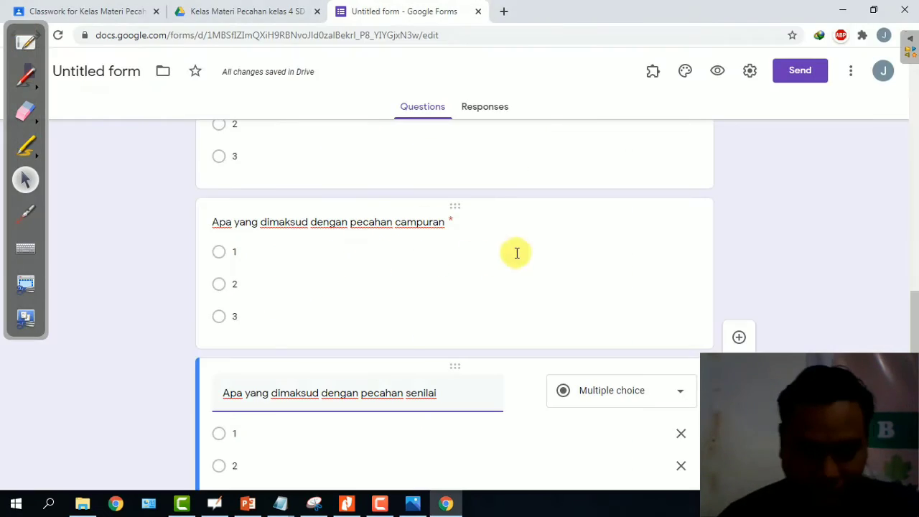
scroll(741, 262, down, 2)
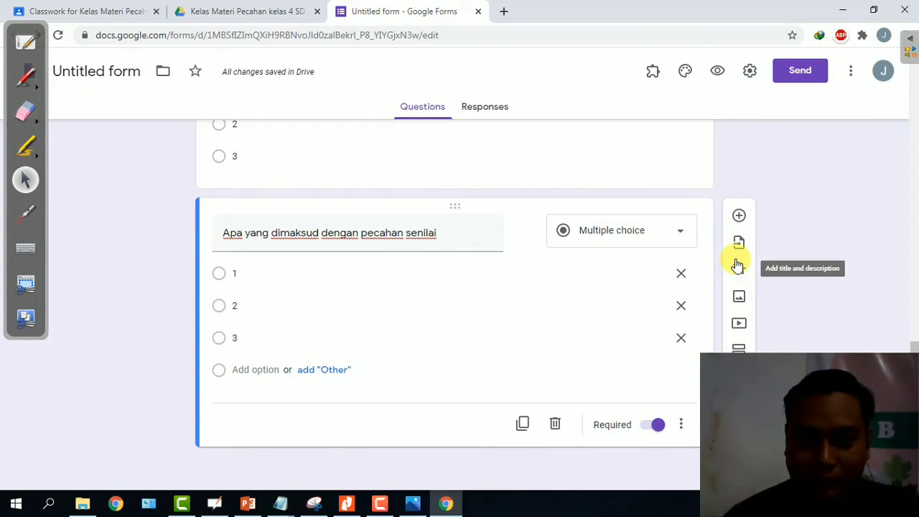
click(680, 425)
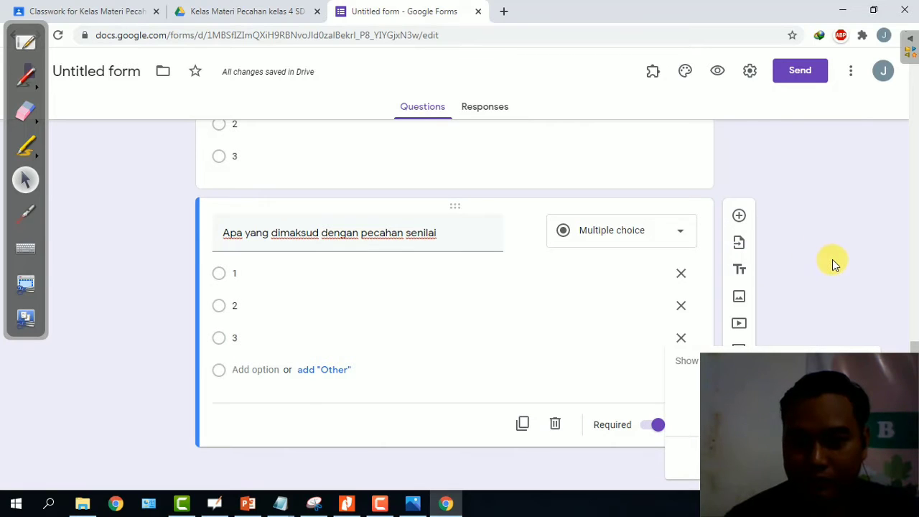
scroll(690, 269, up, 10)
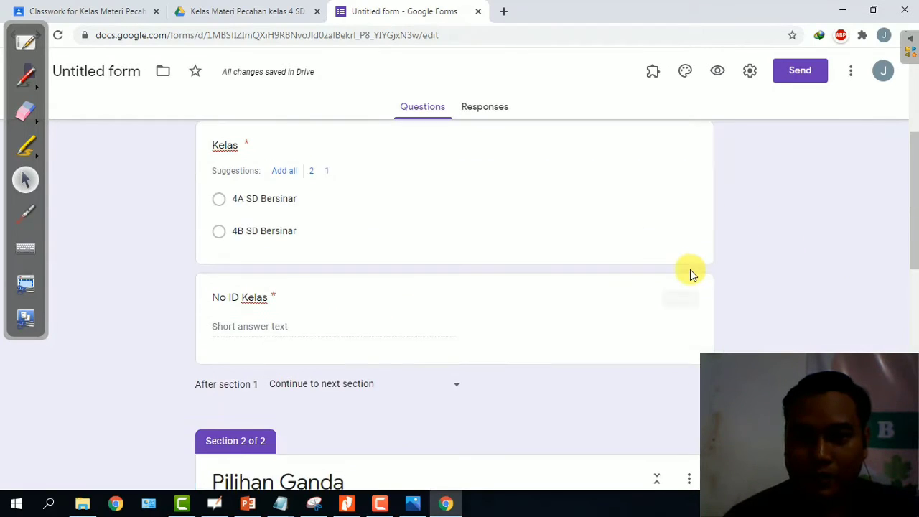
scroll(690, 271, down, 3)
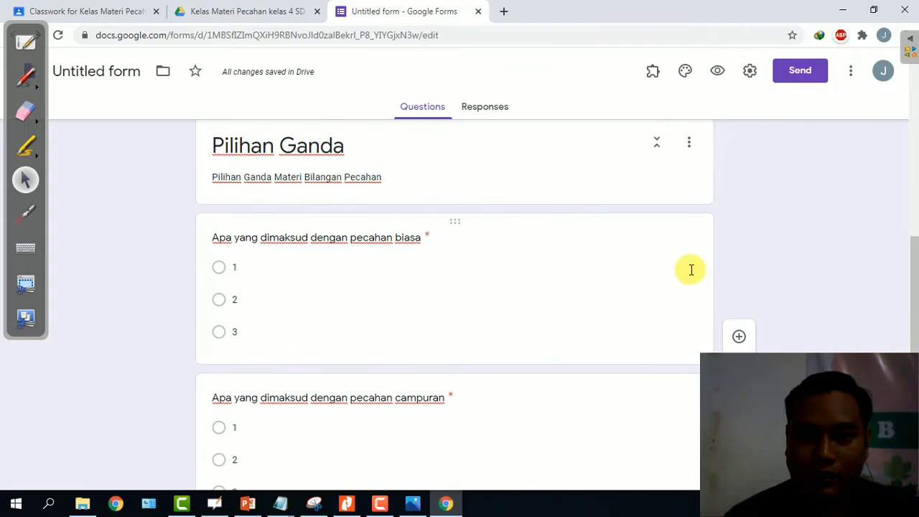
scroll(689, 271, down, 5)
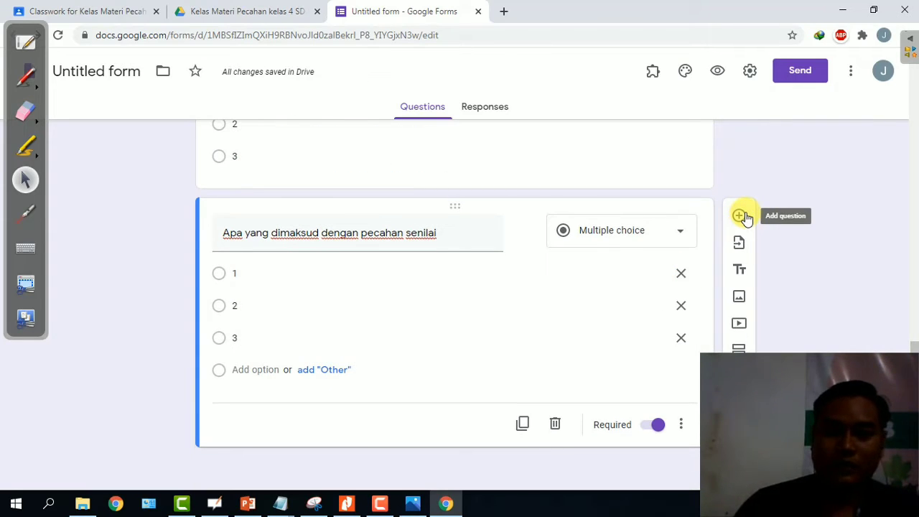
Add a third section titled 'Jawablah dengan lengkap dan jabarkan'.
click(740, 347)
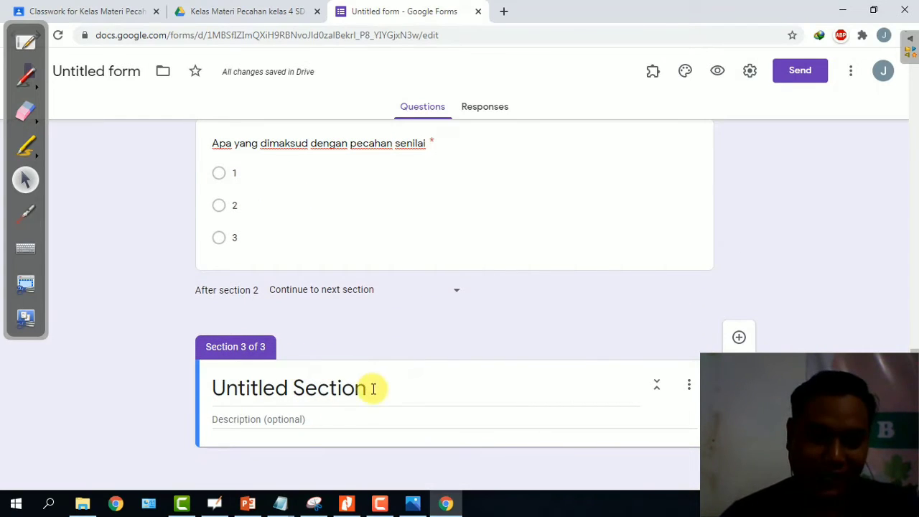
drag(371, 387, 144, 365)
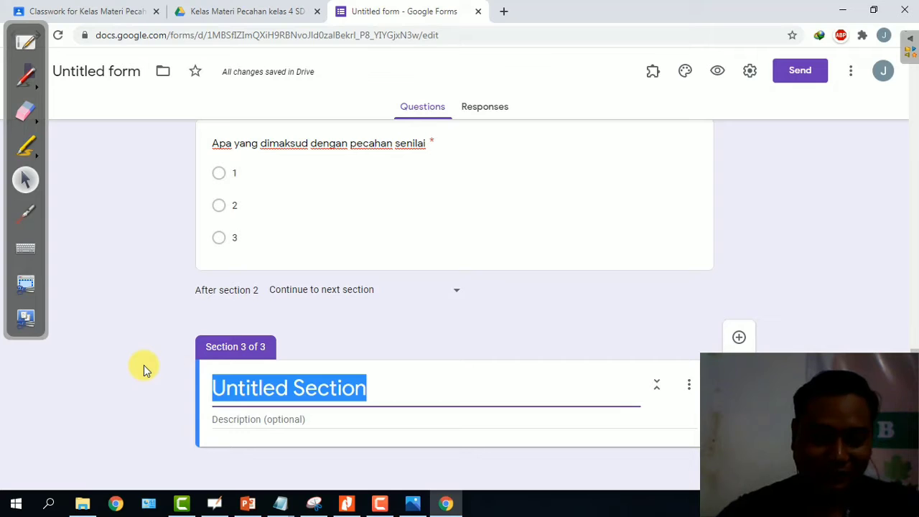
text(Jawab)
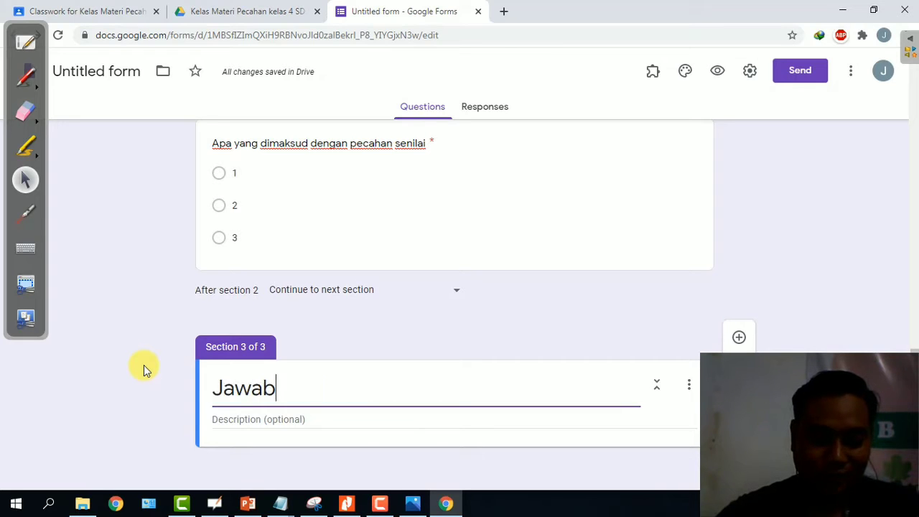
text(lah dengan )
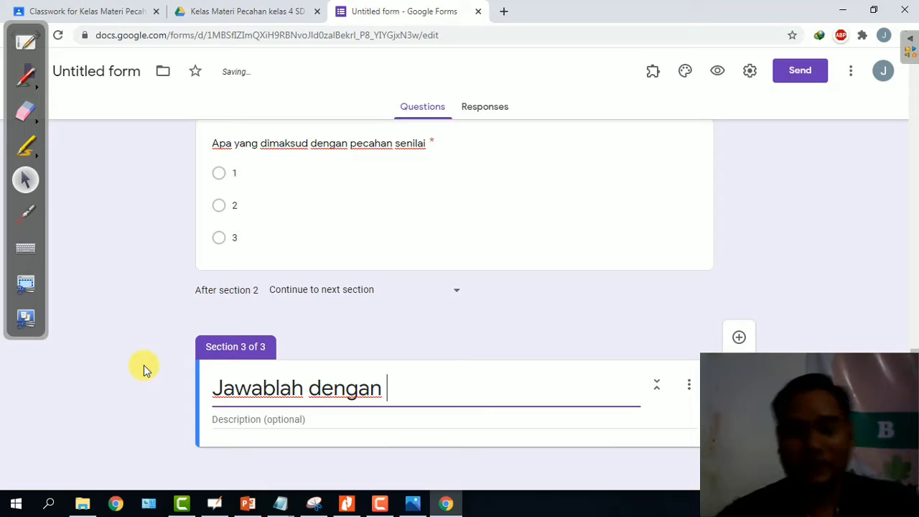
text(lengkap )
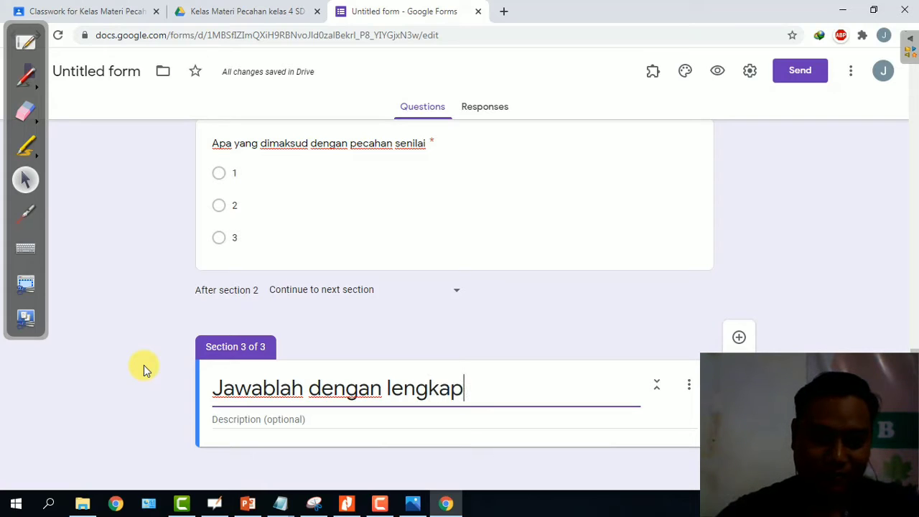
text(dan jaba)
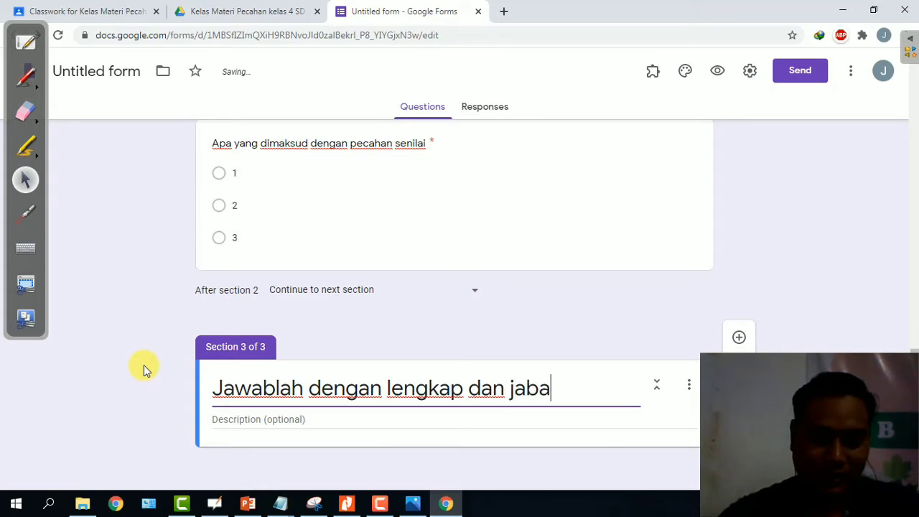
text(rkan)
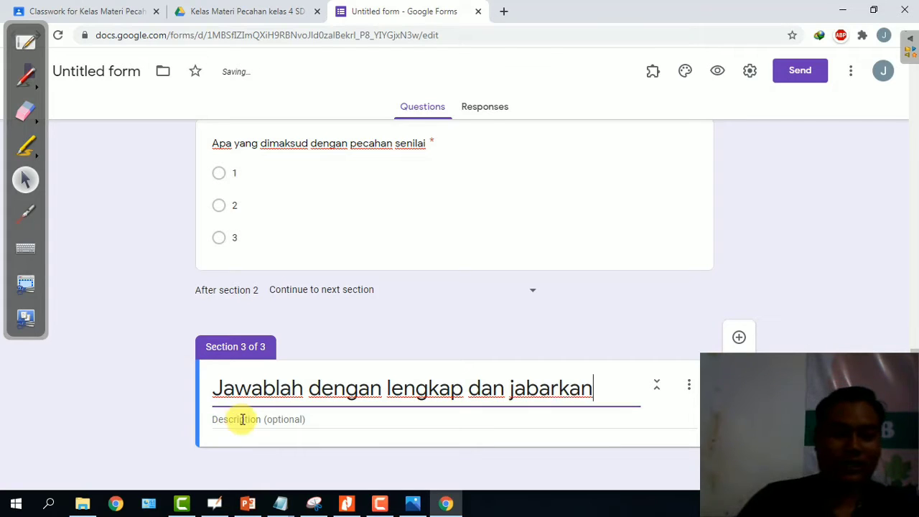
click(243, 419)
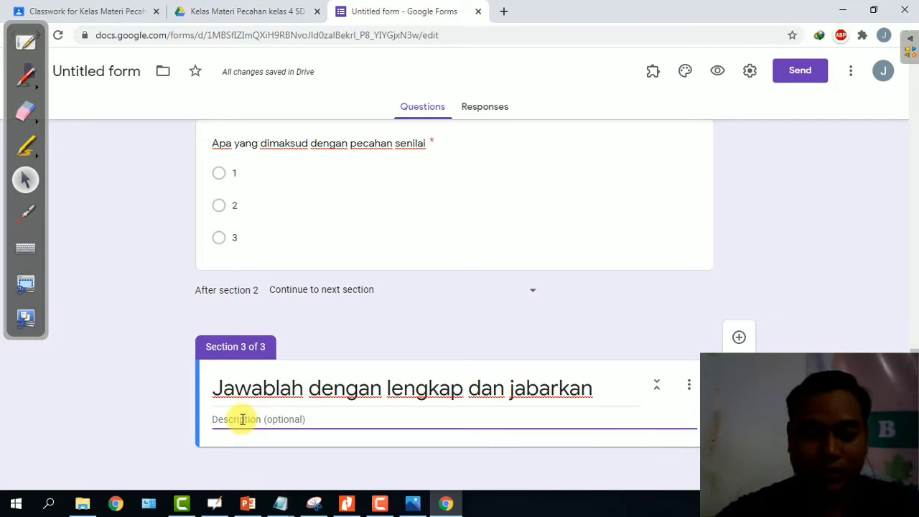
Describe section 3: work on paper, photograph it, and upload to Google Form and Google Classroom.
text(F)
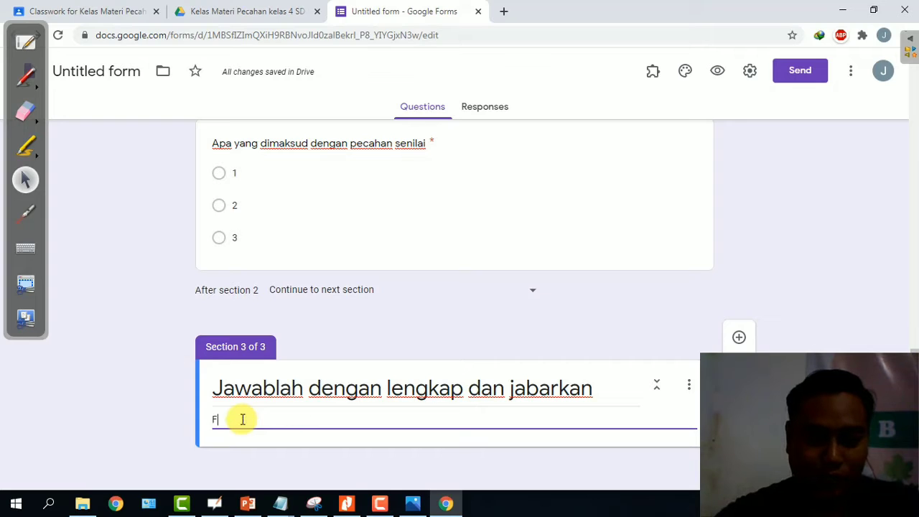
text(otoka)
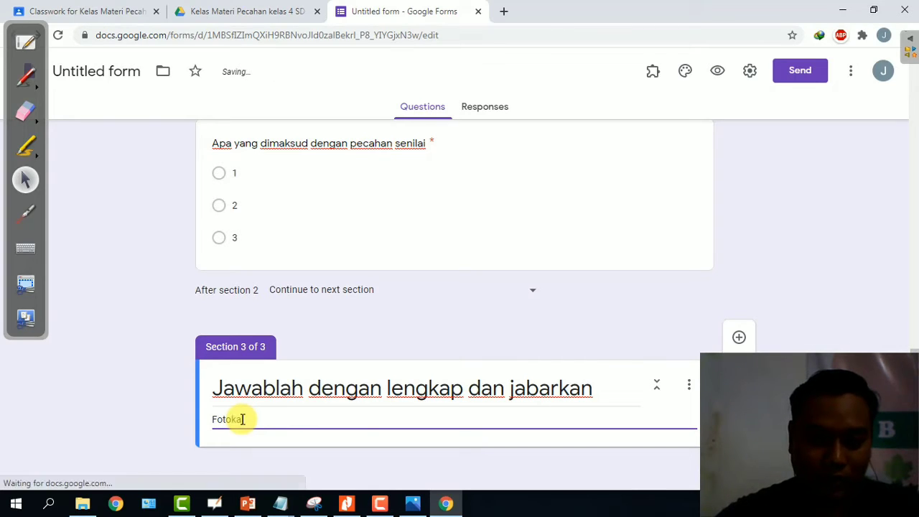
key(BackSpace)
key(BackSpace)
key(BackSpace)
key(BackSpace)
key(BackSpace)
key(BackSpace)
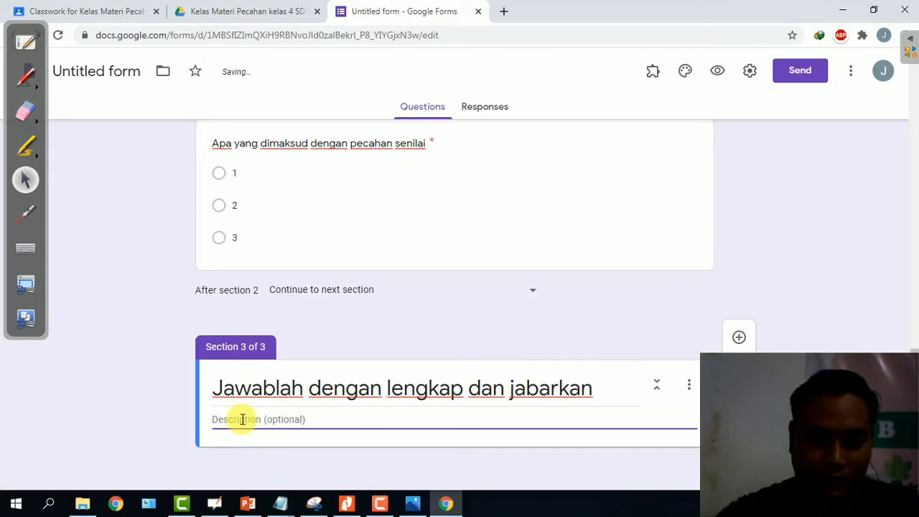
text(Ker)
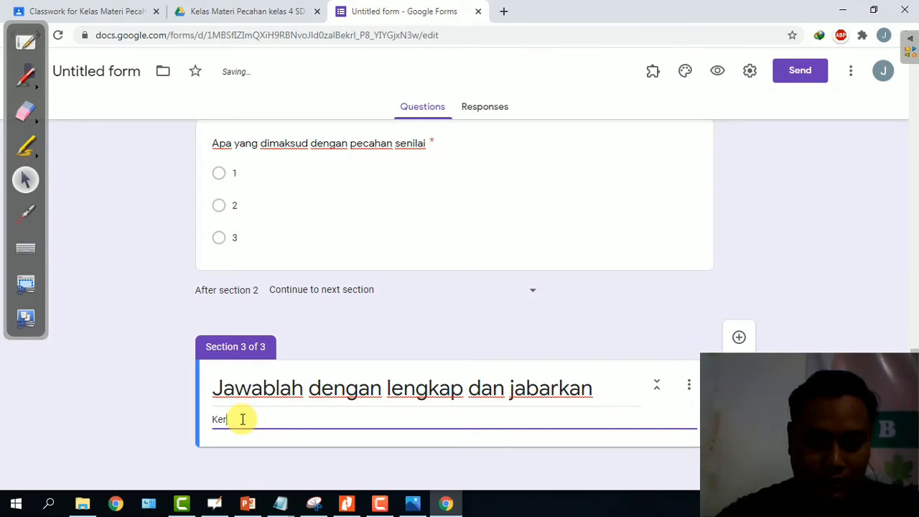
text(jkan, di)
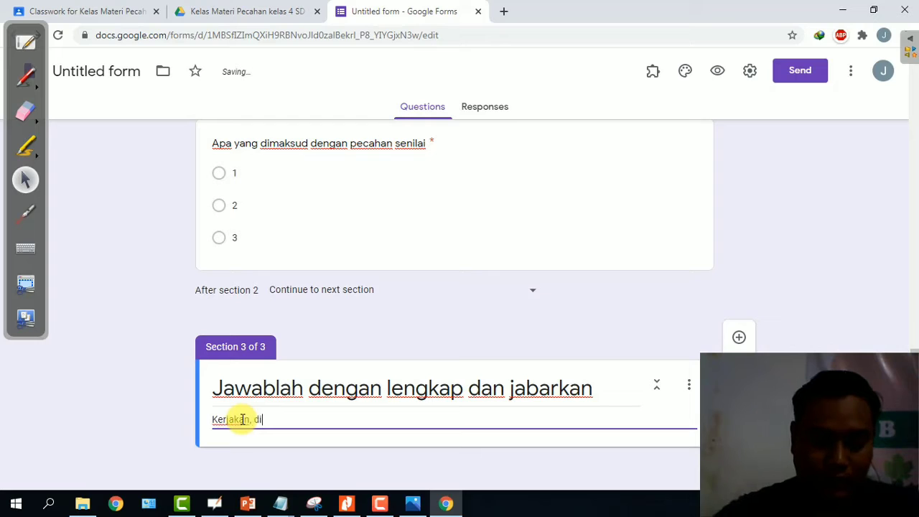
text( kertas)
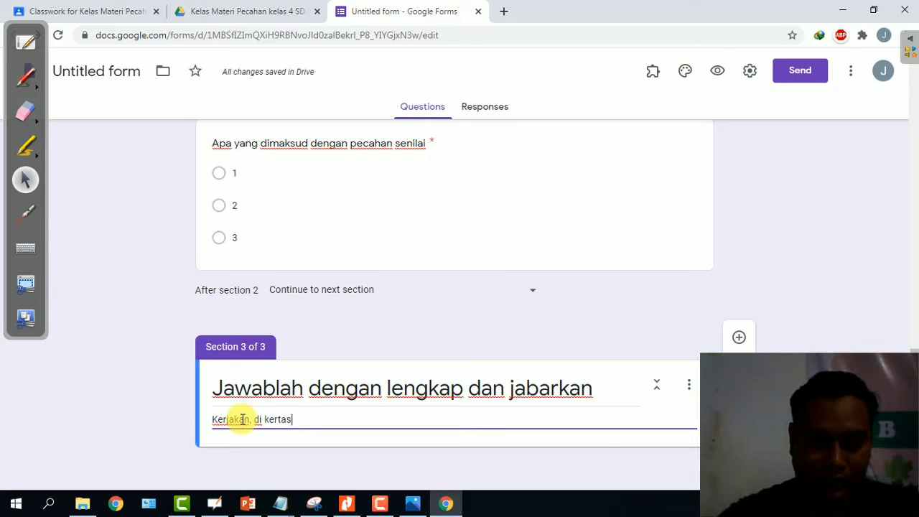
text(, foto,)
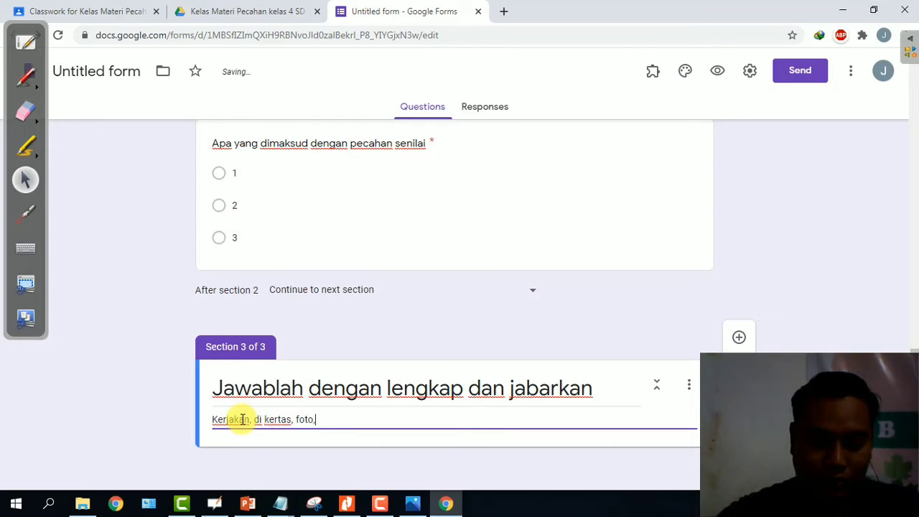
text( kemudian u)
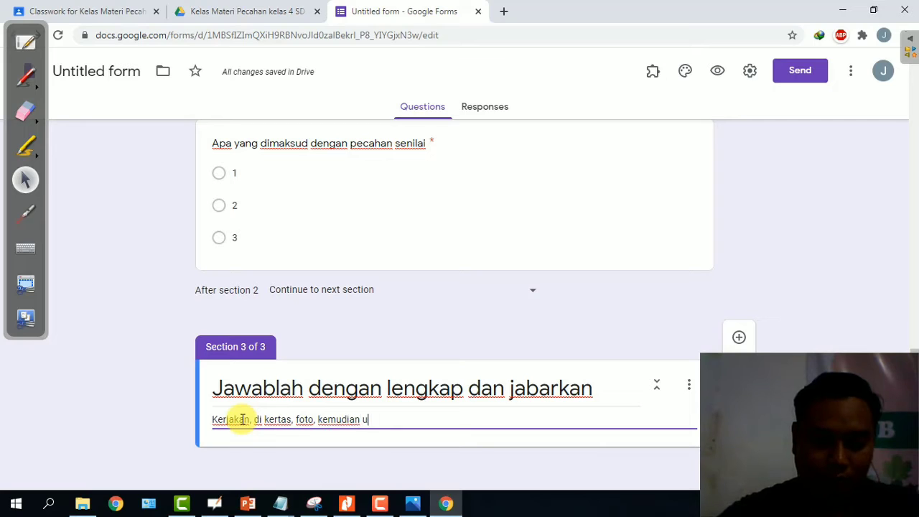
text(pload di )
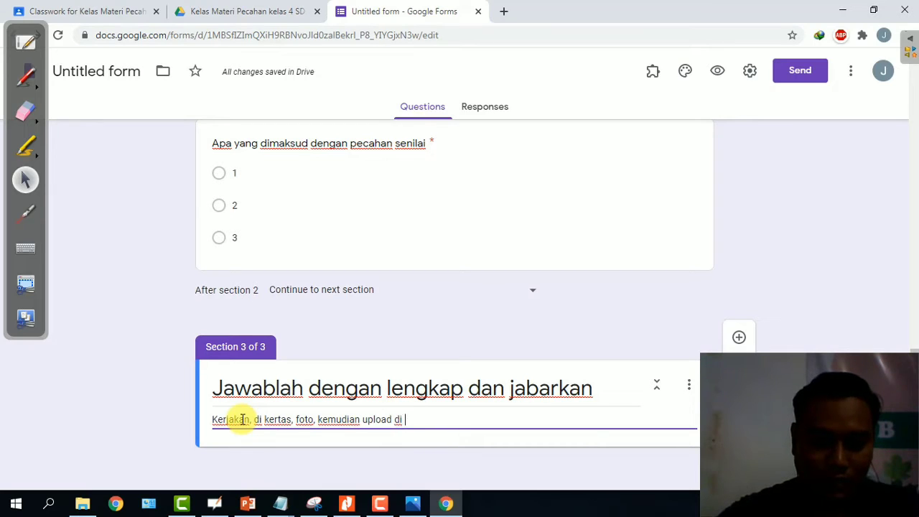
text(G)
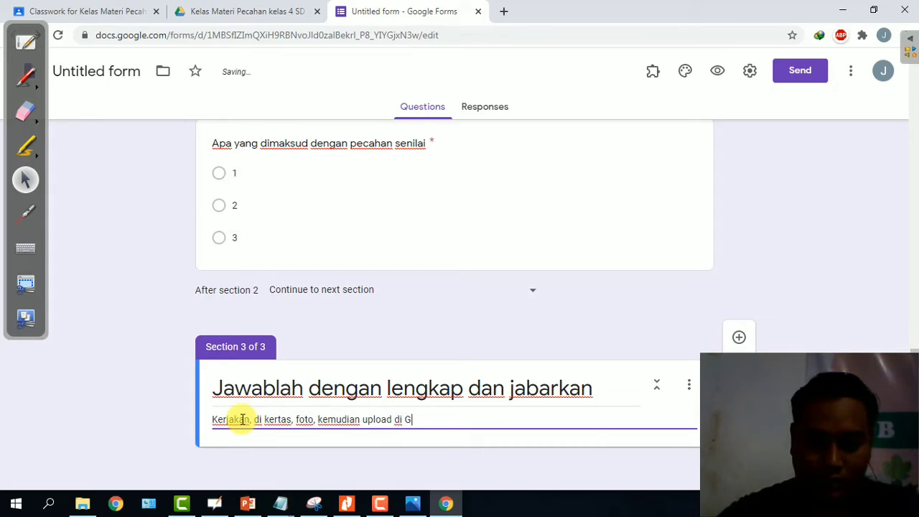
text(oogle F)
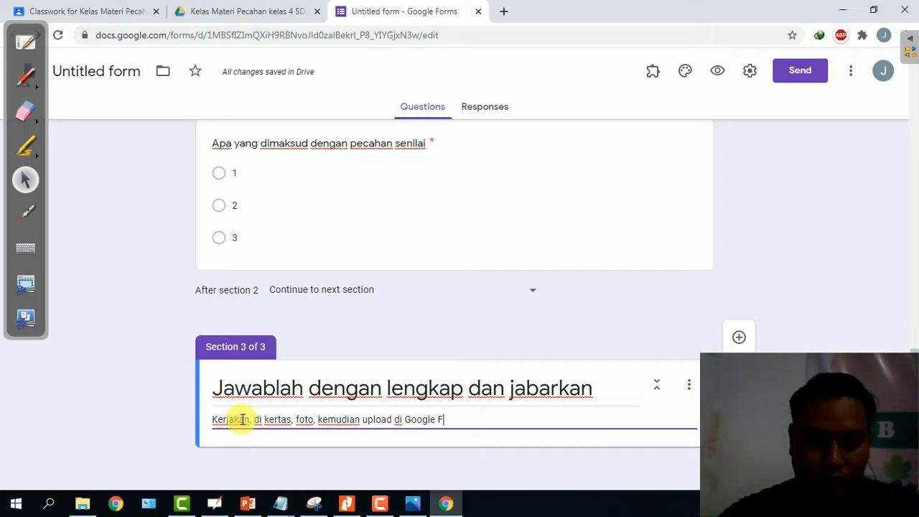
text(orm dan G)
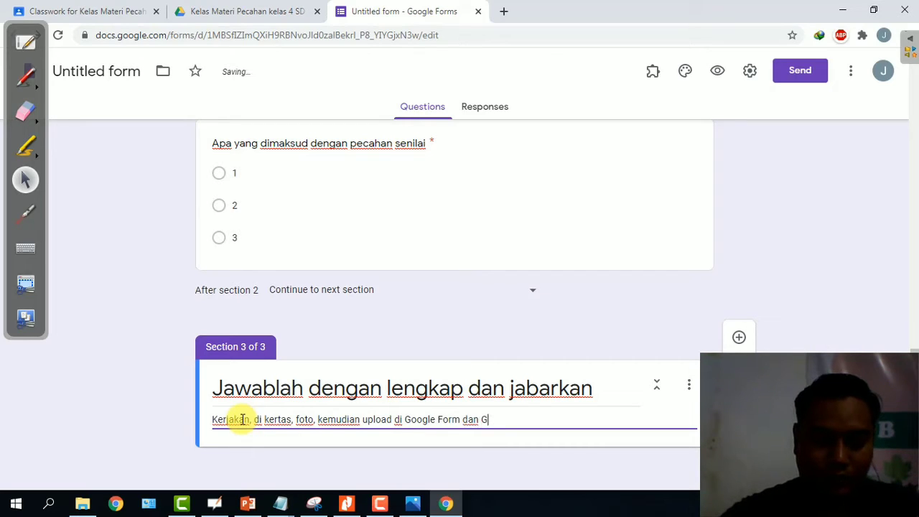
text(oogle Cl)
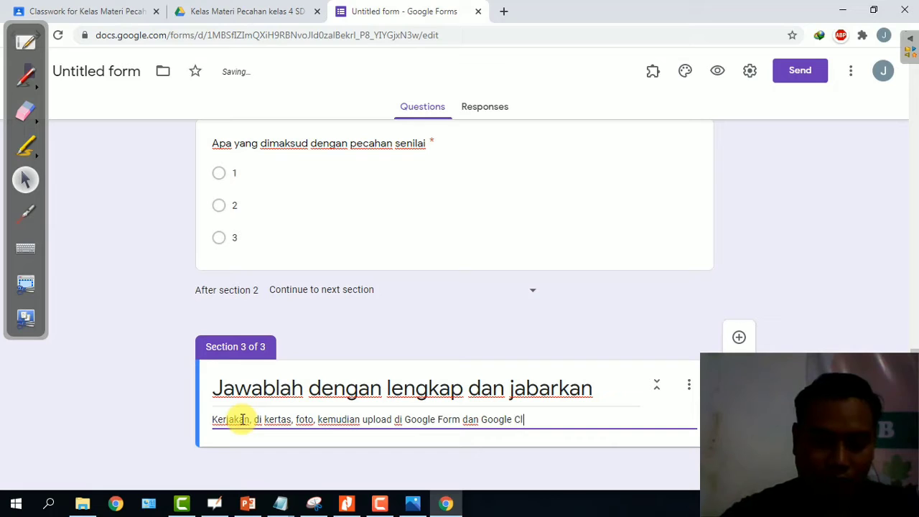
text(assro)
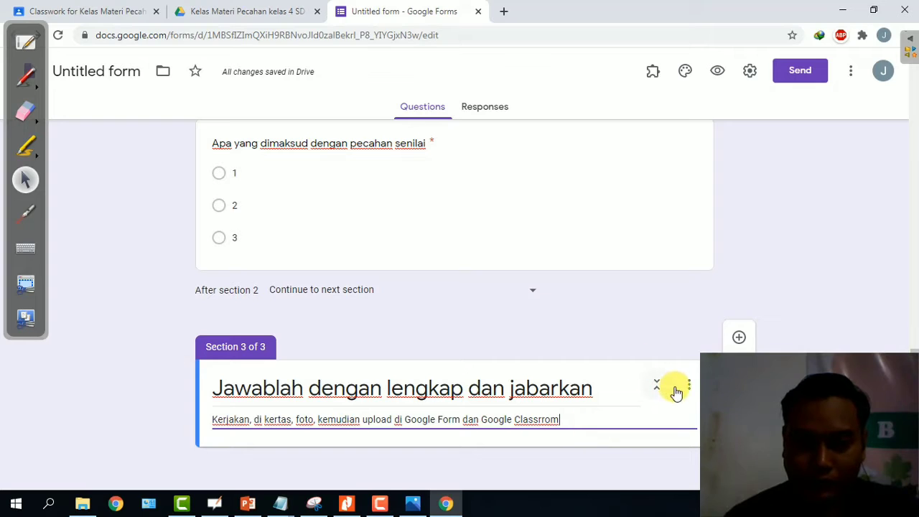
Add a section 3 question reading 'Kerjakan soal berdasarkan gambar di bawah ini, kemudian kumpulkan sesuai Judul'.
click(689, 387)
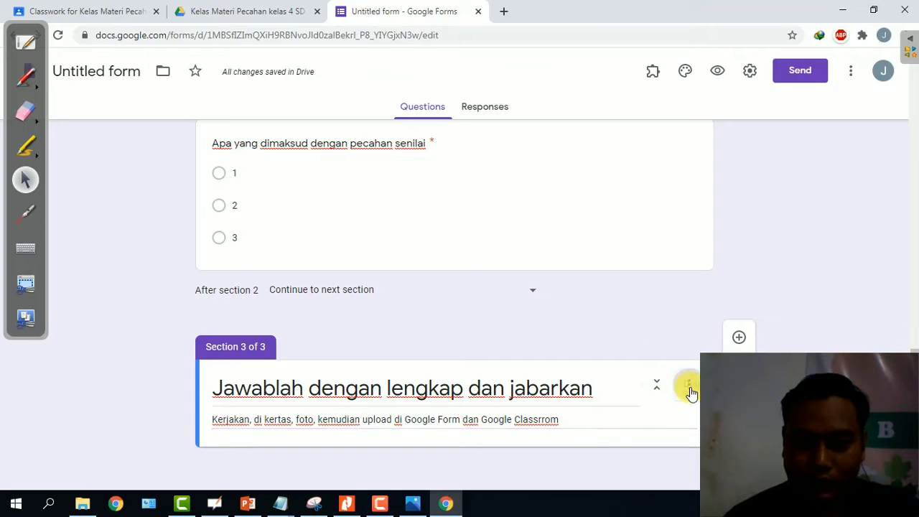
click(639, 340)
click(740, 342)
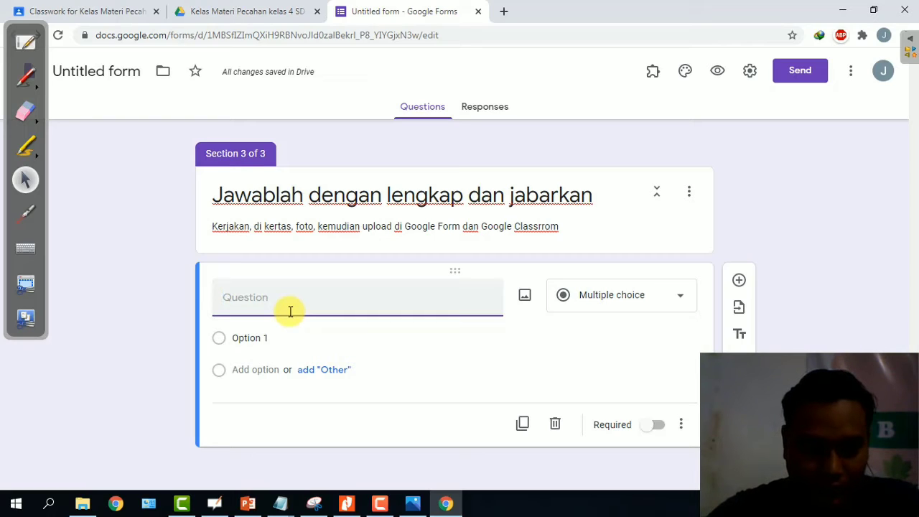
text(Kerjakan )
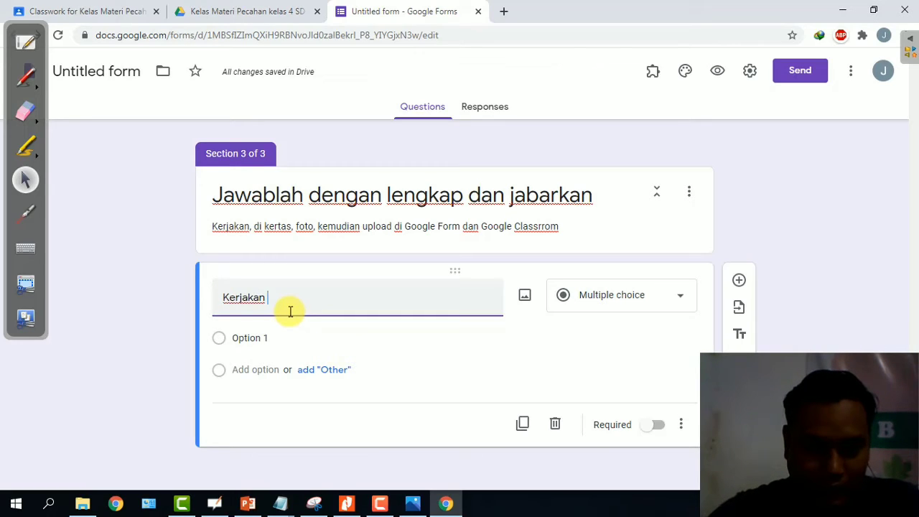
text(soal berd)
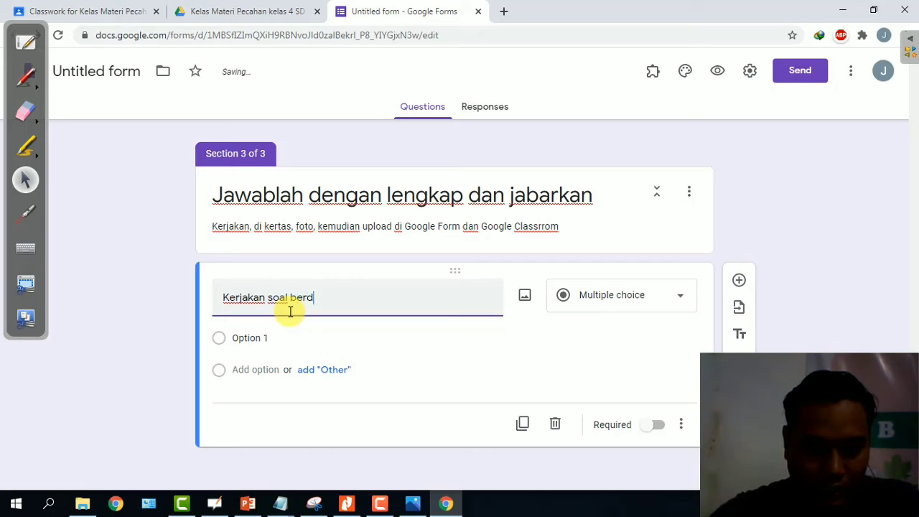
text(asarkan gam)
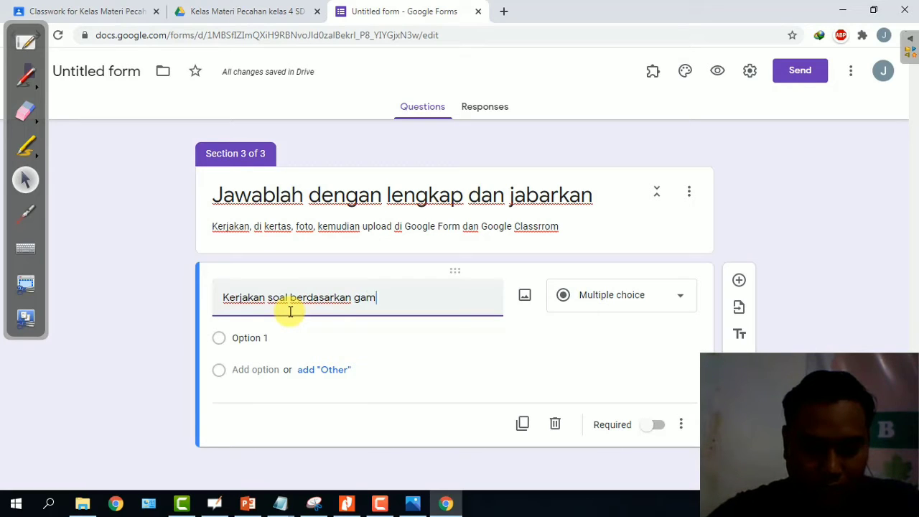
text(bar di bawah)
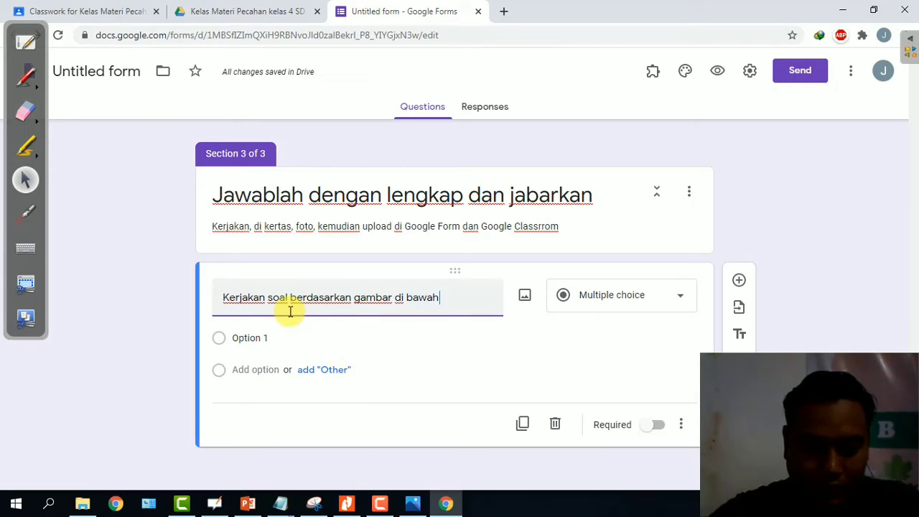
text( ini,)
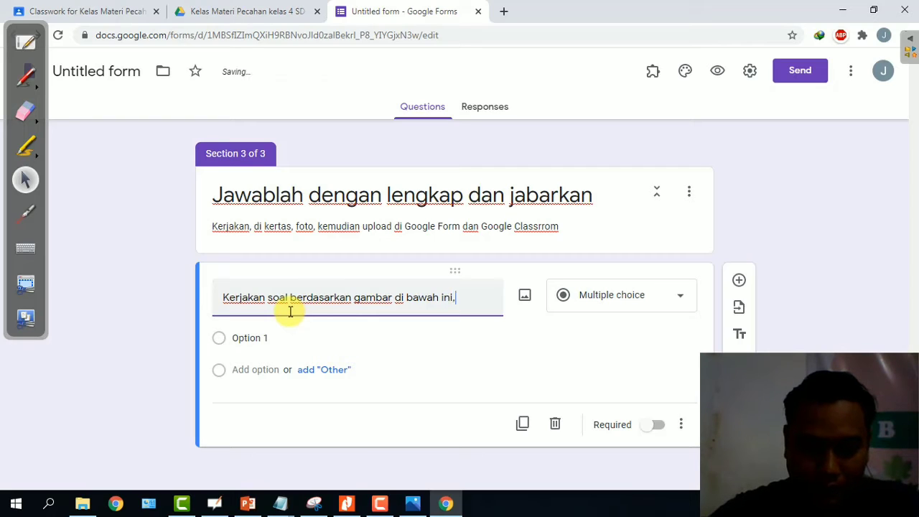
text( kemudian)
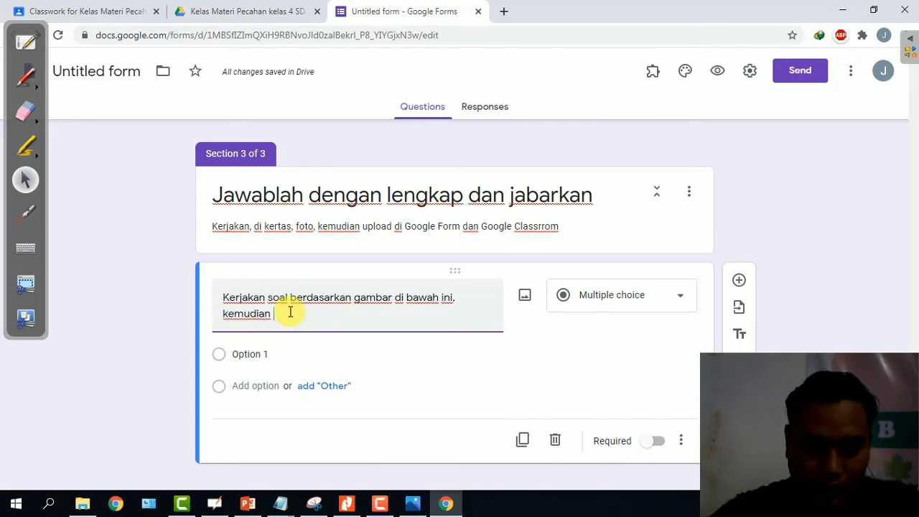
text( k)
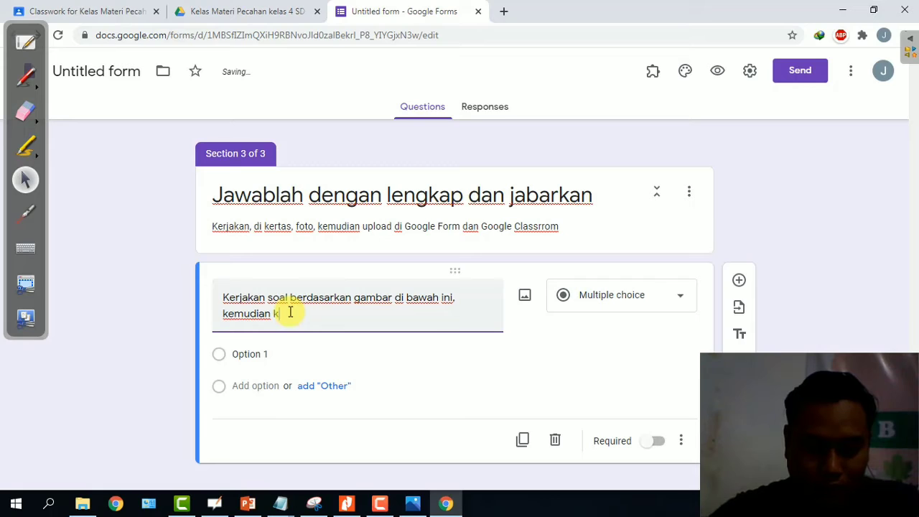
text(umpulkan )
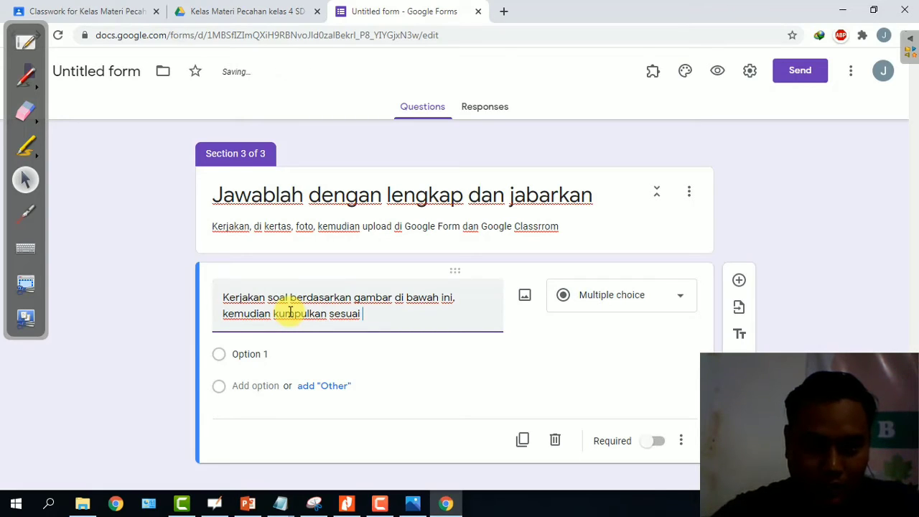
text(sesuai Judul)
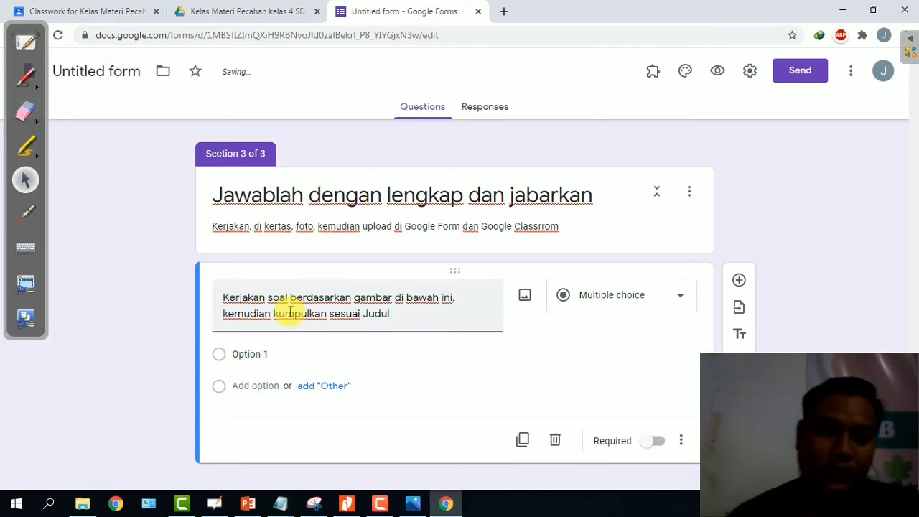
click(628, 287)
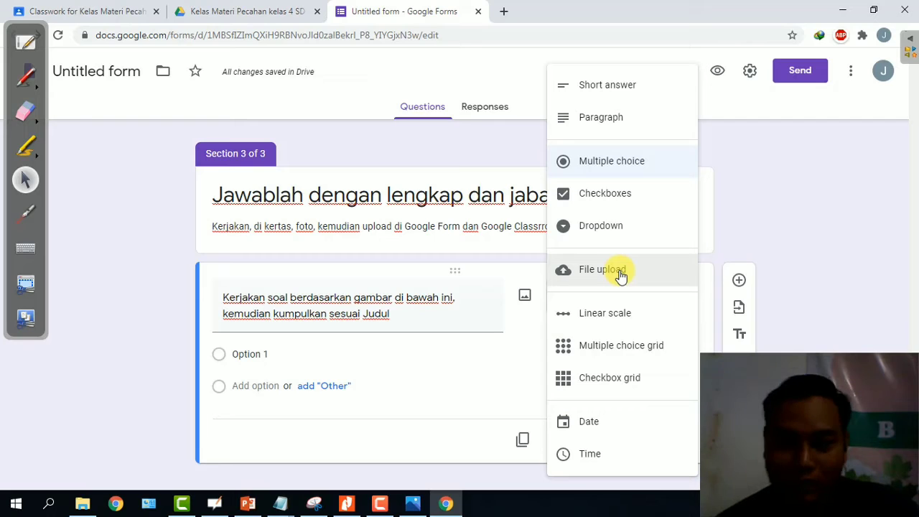
Make the section 3 question a File upload accepting 1 file of up to 10 MB to Drive.
click(618, 272)
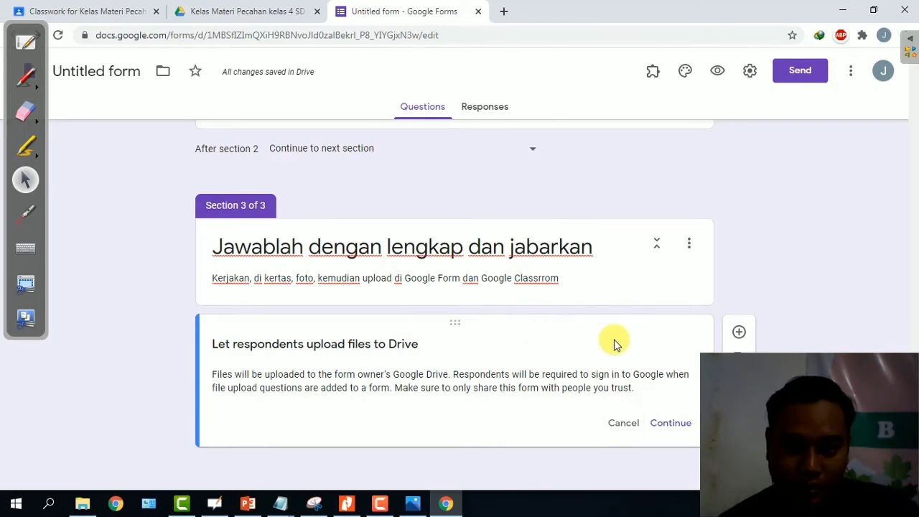
click(668, 423)
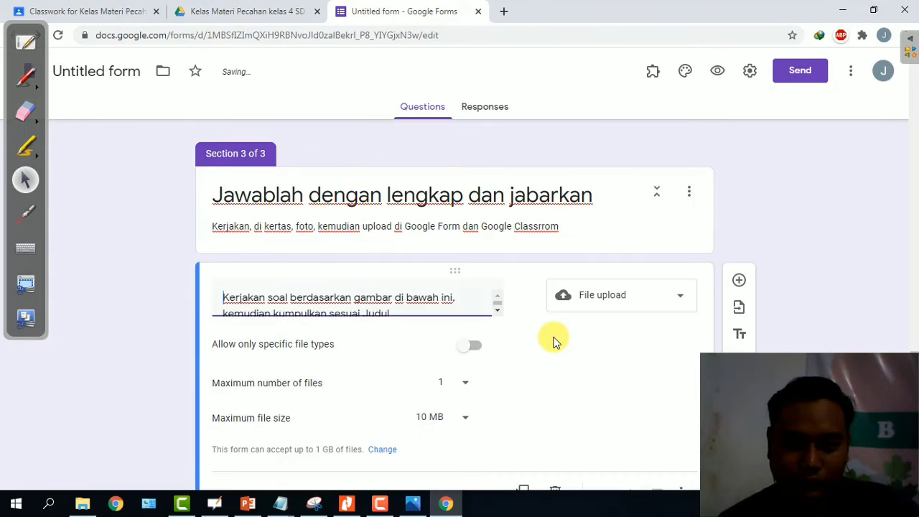
scroll(464, 337, down, 1)
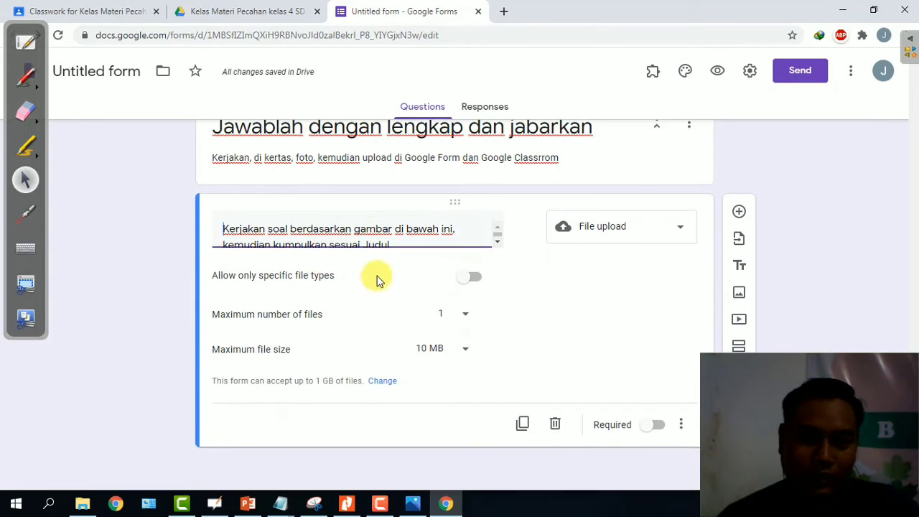
click(549, 299)
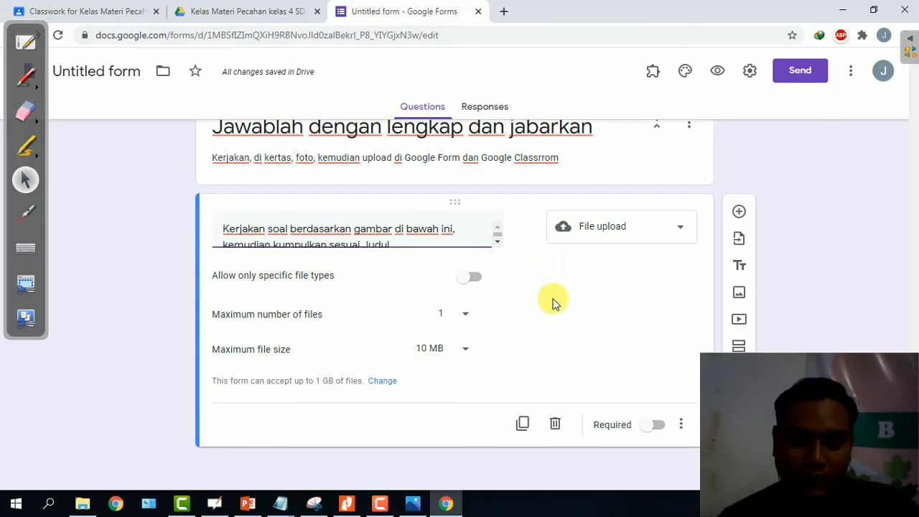
triple_click(416, 244)
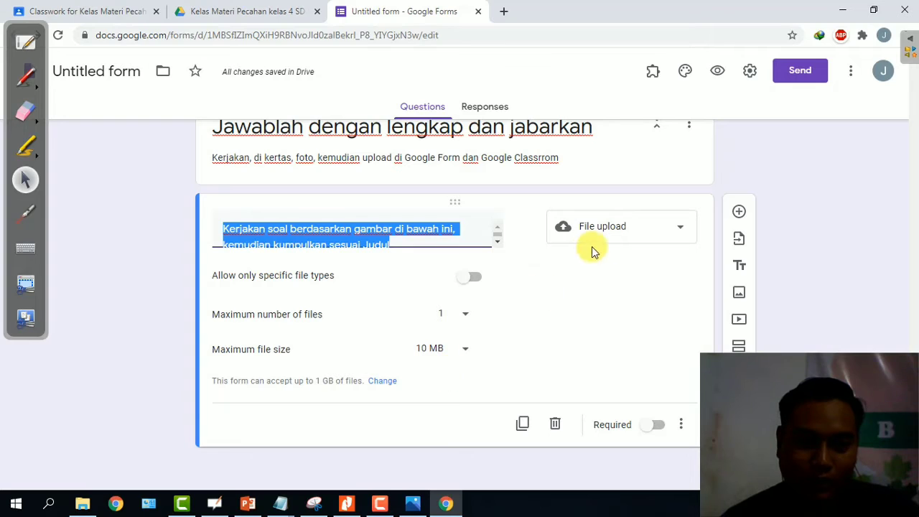
click(617, 283)
Add the worksheet image 22a.jpg to the file upload question.
mouse_move(524, 232)
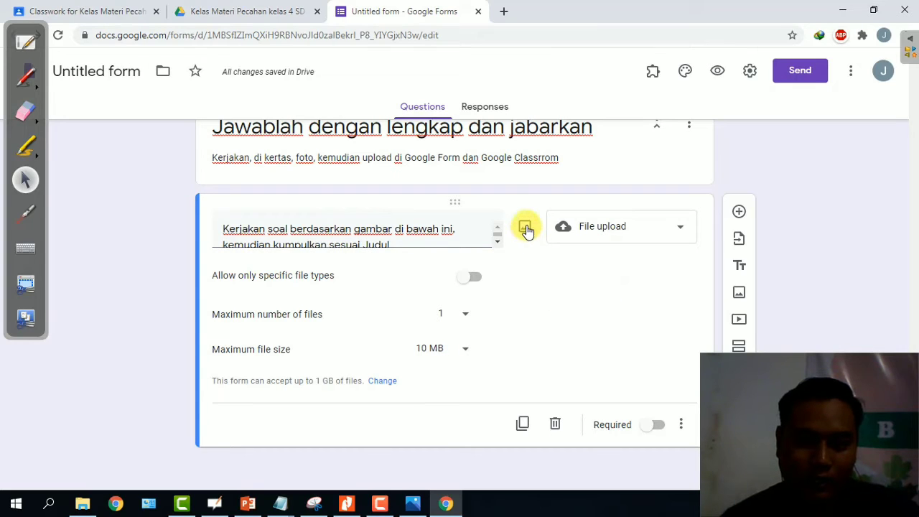
click(527, 229)
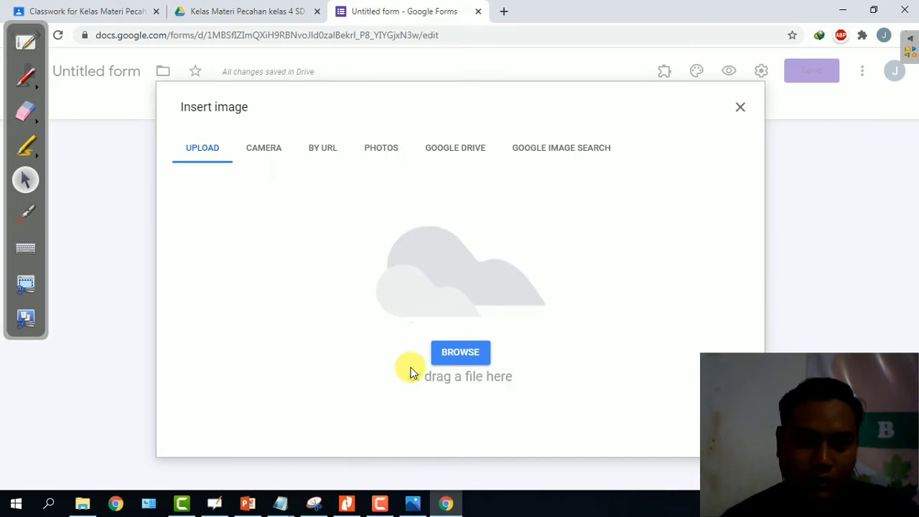
click(460, 352)
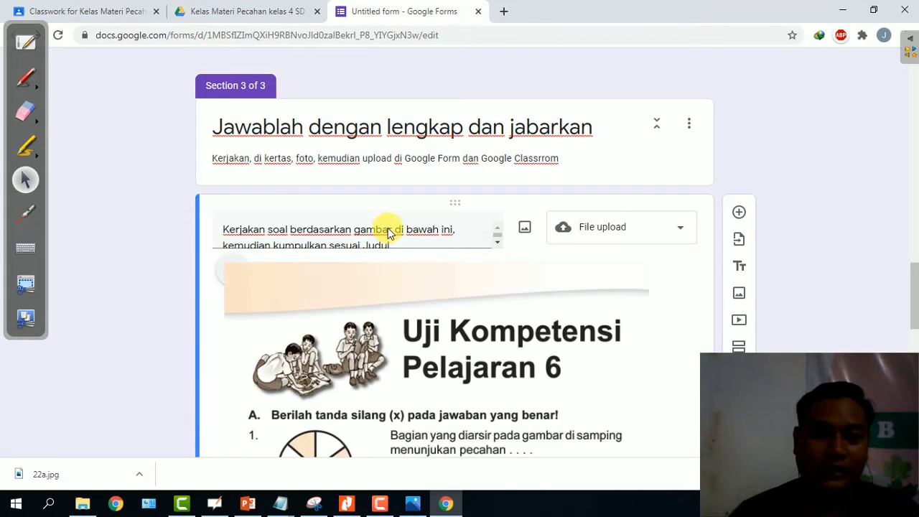
scroll(402, 237, down, 10)
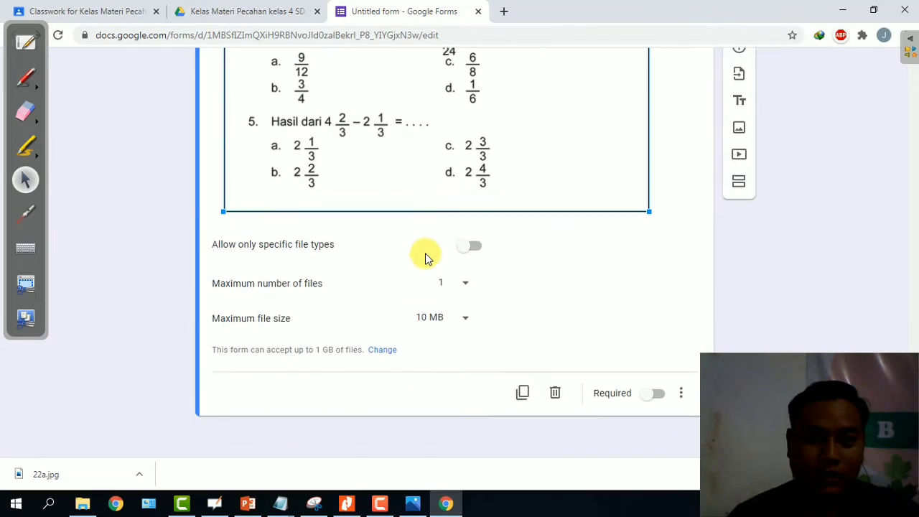
scroll(454, 233, up, 5)
scroll(454, 234, down, 5)
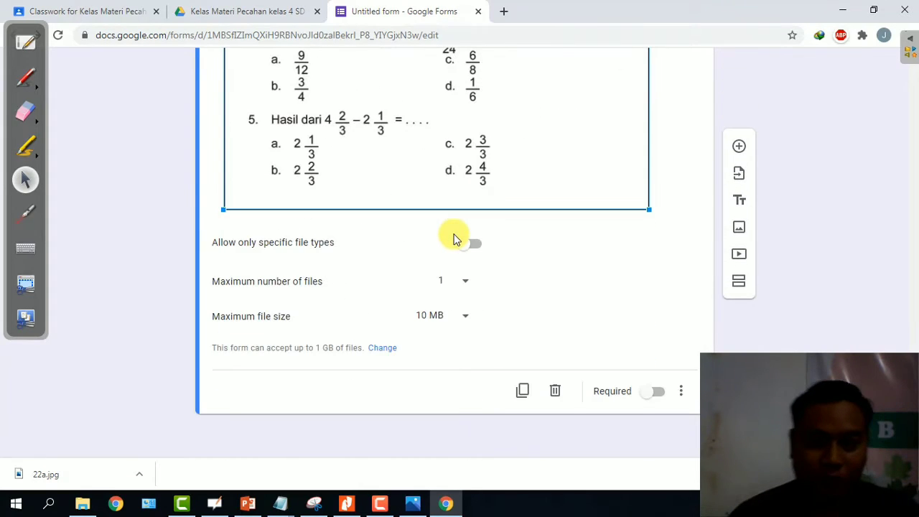
Make the file upload question required.
click(653, 395)
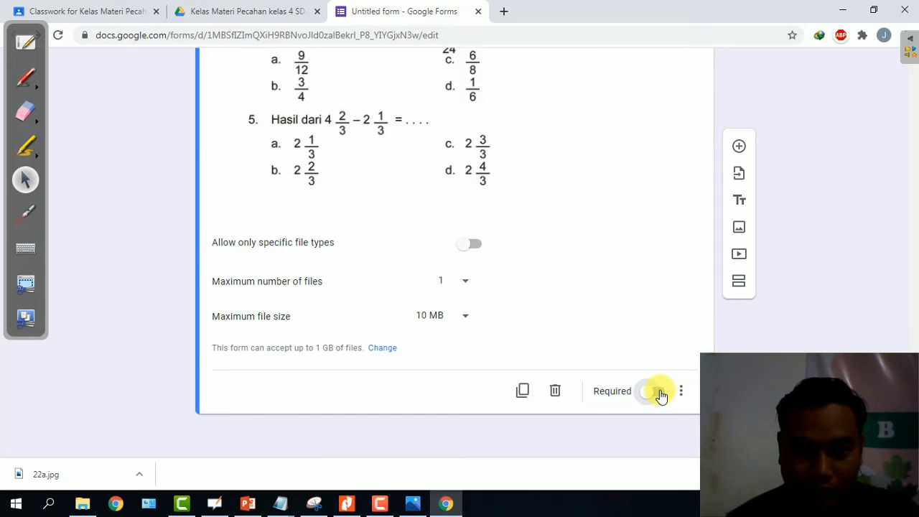
click(657, 392)
scroll(332, 280, up, 10)
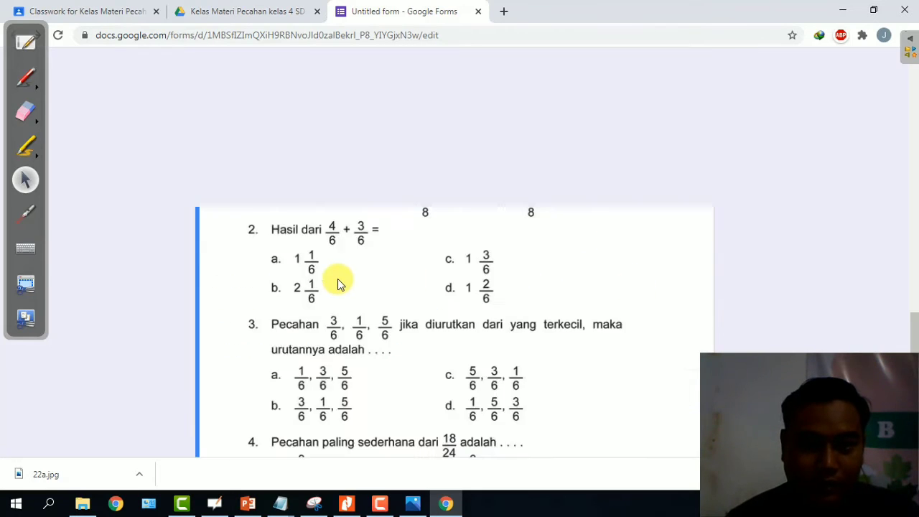
scroll(373, 309, down, 5)
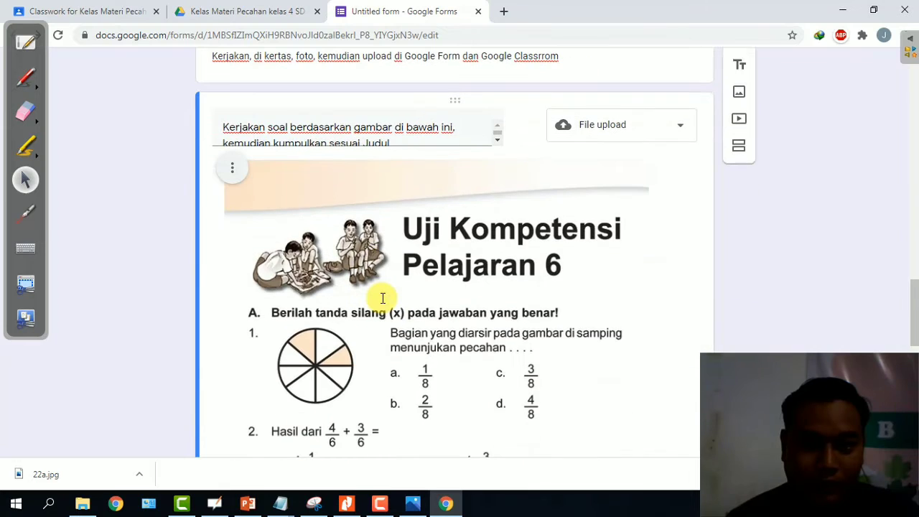
triple_click(402, 135)
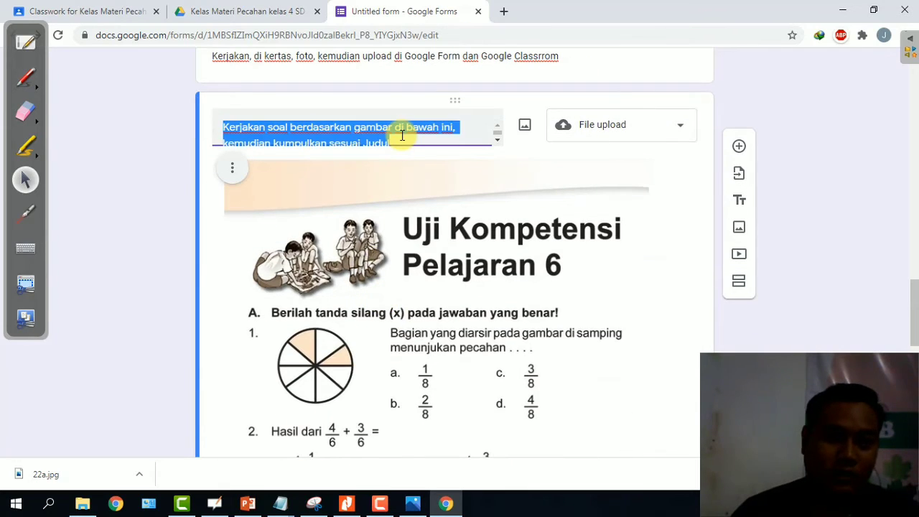
scroll(402, 135, down, 1)
scroll(431, 139, down, 1)
scroll(470, 151, down, 7)
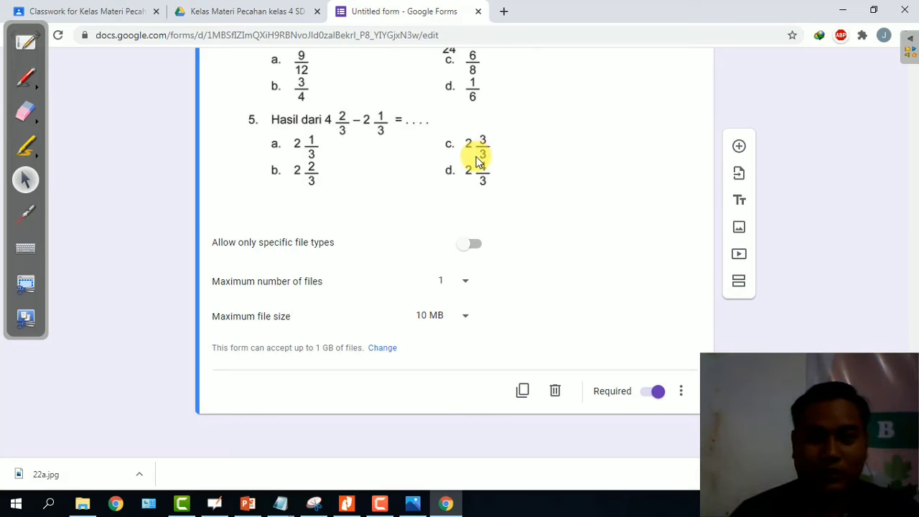
scroll(802, 119, up, 20)
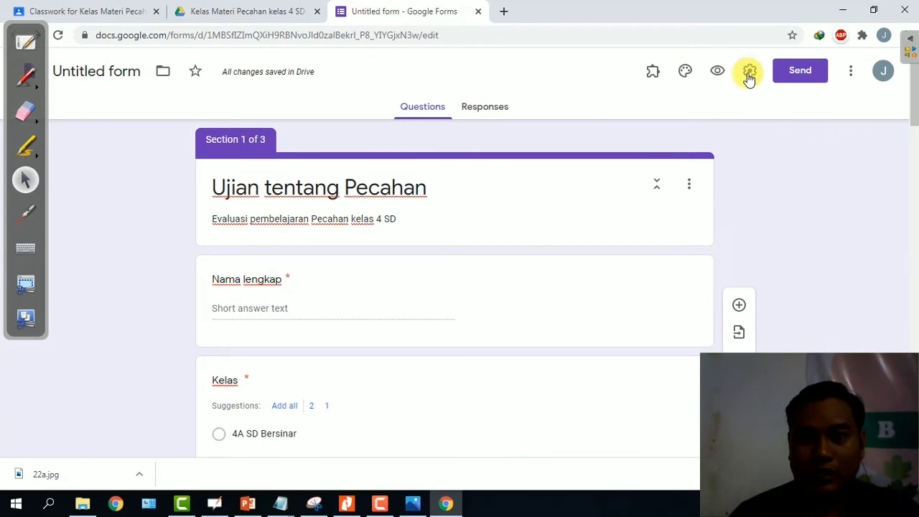
In the form's Settings, turn on Collect email addresses and Limit to 1 response.
click(848, 71)
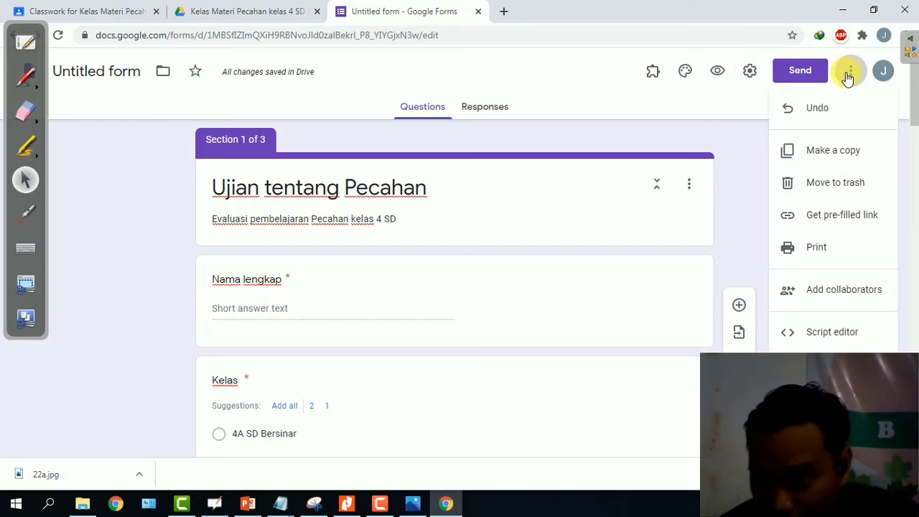
click(700, 130)
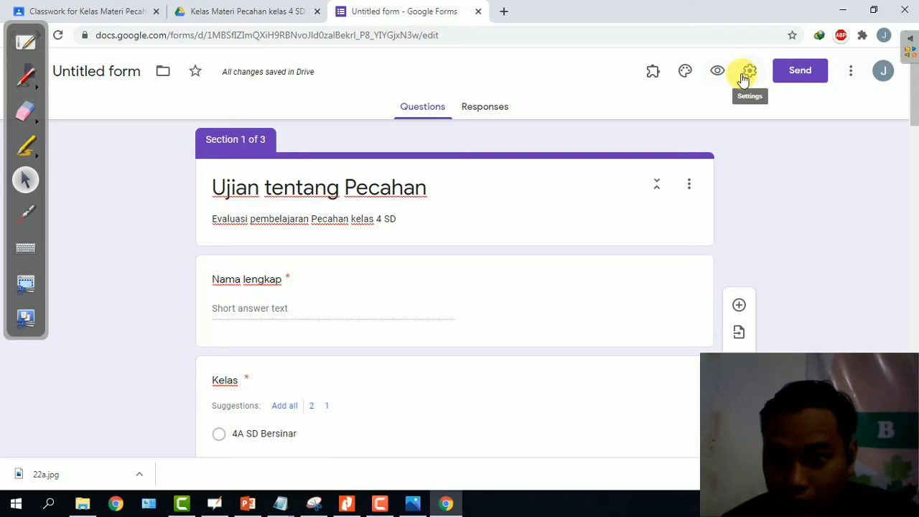
click(747, 72)
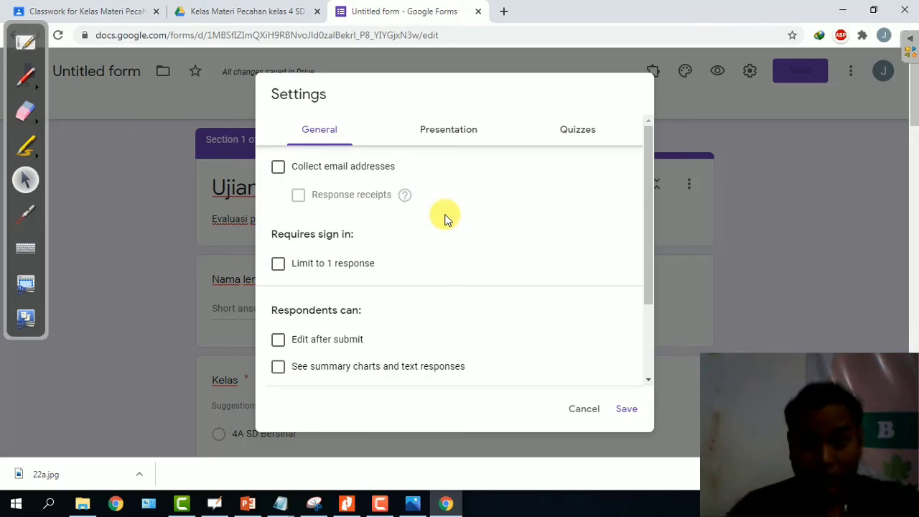
click(346, 175)
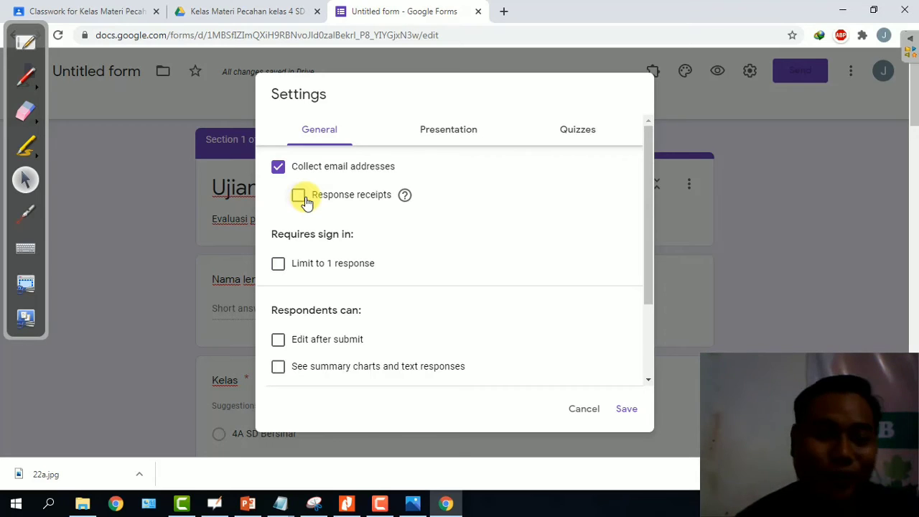
click(279, 265)
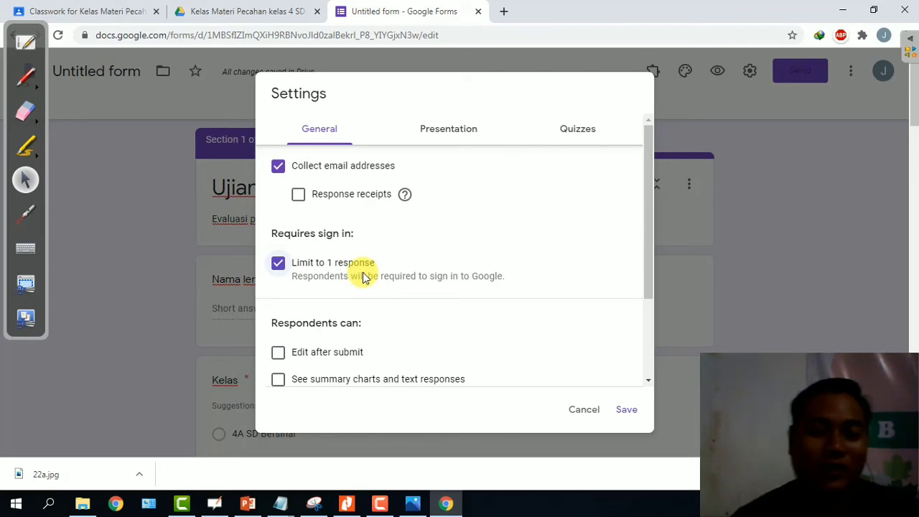
scroll(366, 280, down, 5)
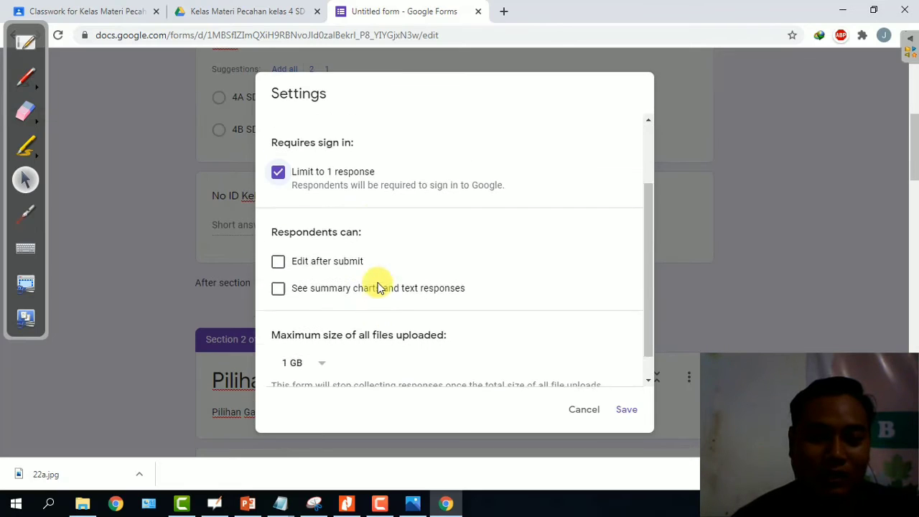
scroll(392, 276, up, 2)
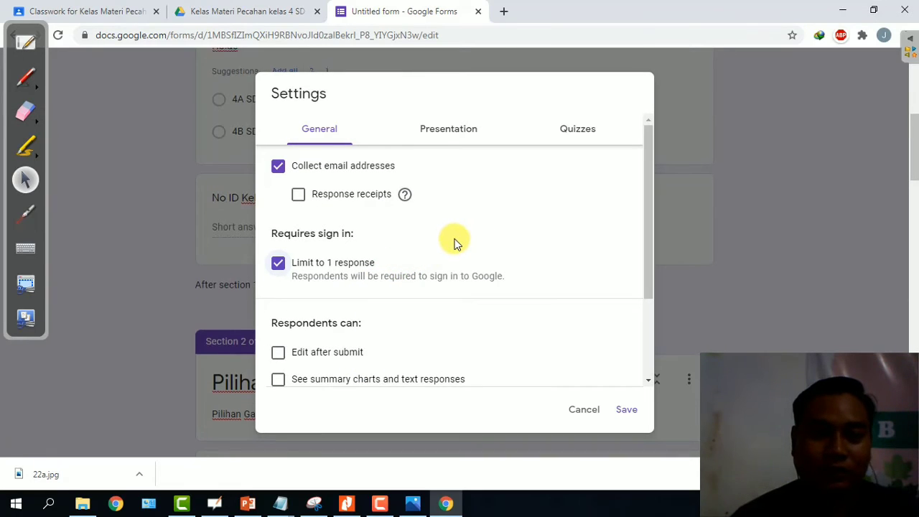
scroll(453, 242, up, 2)
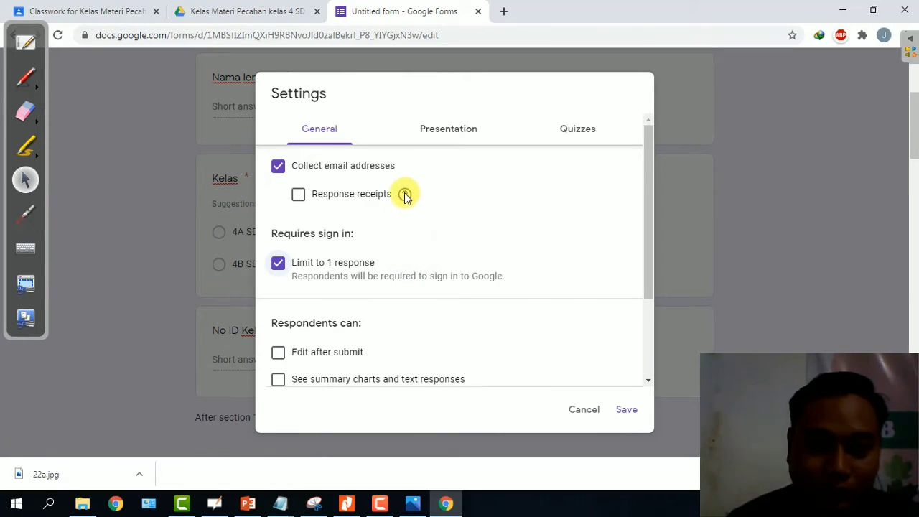
mouse_move(405, 195)
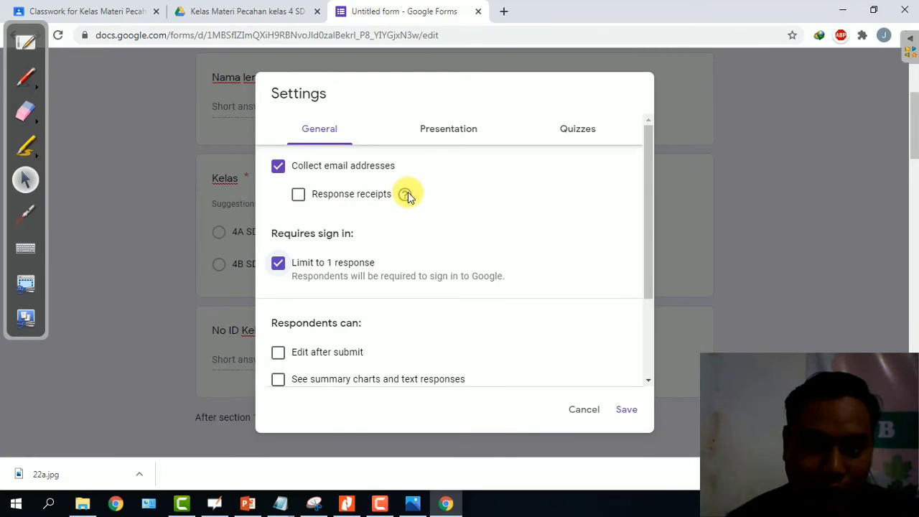
scroll(447, 203, down, 2)
scroll(447, 203, up, 2)
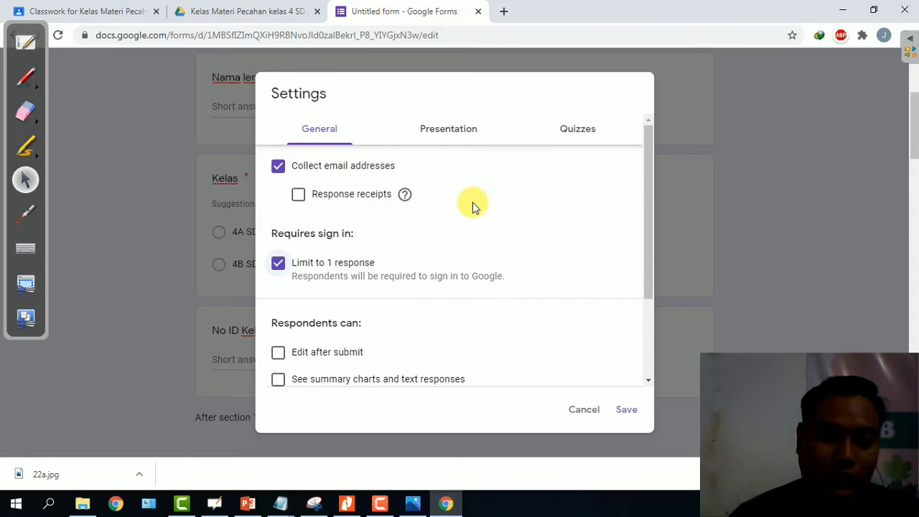
scroll(474, 207, down, 3)
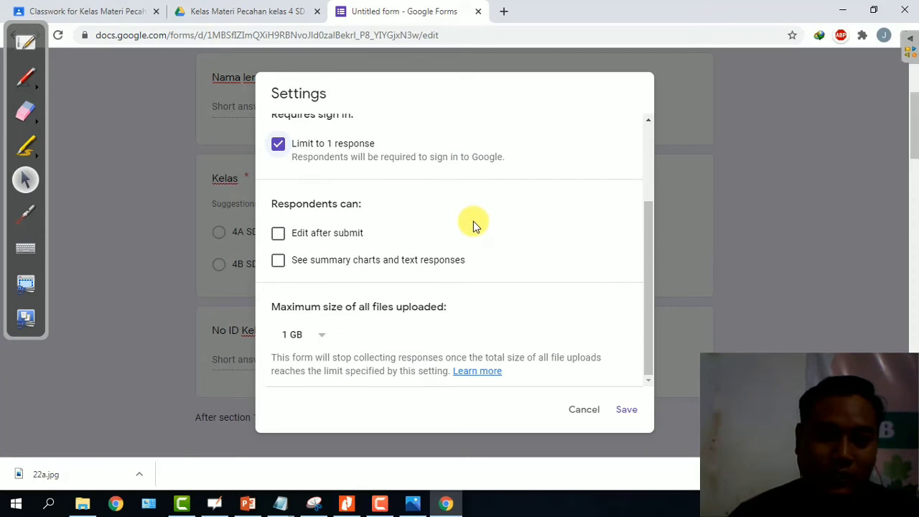
scroll(437, 193, down, 3)
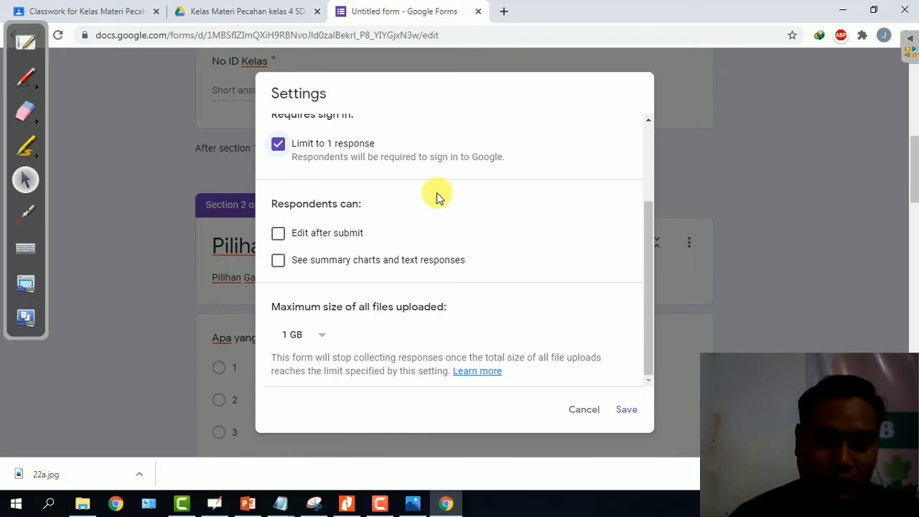
scroll(476, 215, up, 1)
scroll(477, 215, up, 3)
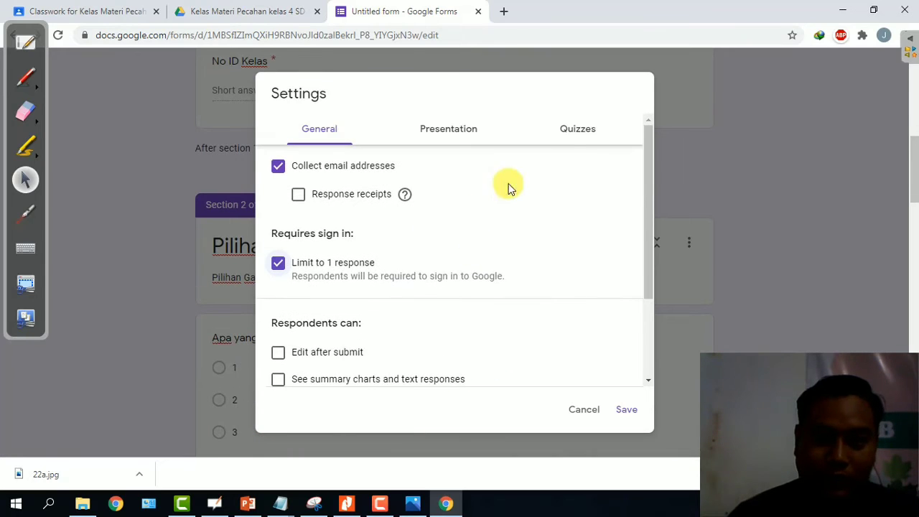
Turn on quiz mode with grades released later, after manual review, and save the settings.
click(572, 130)
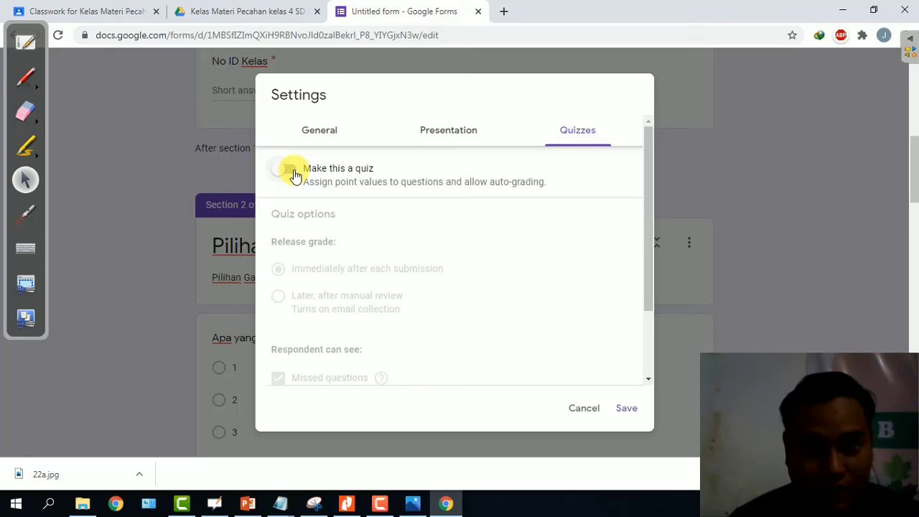
click(291, 171)
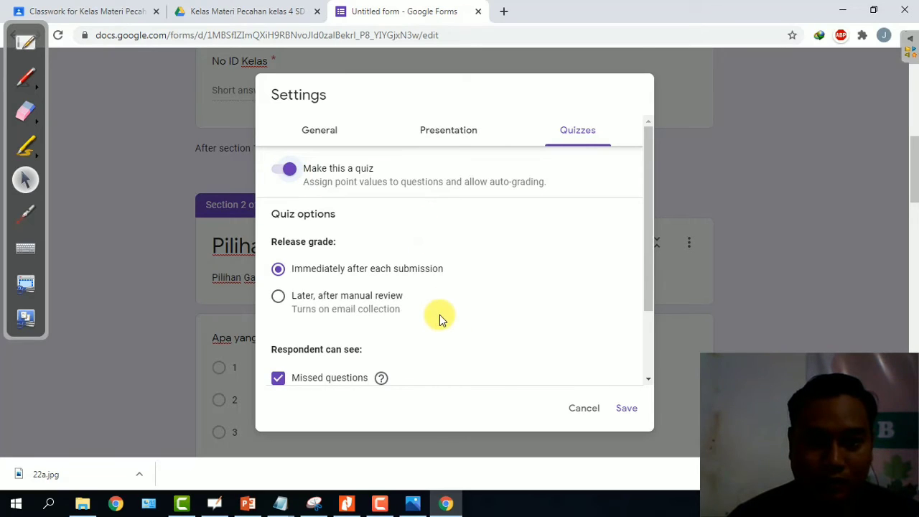
scroll(462, 277, down, 1)
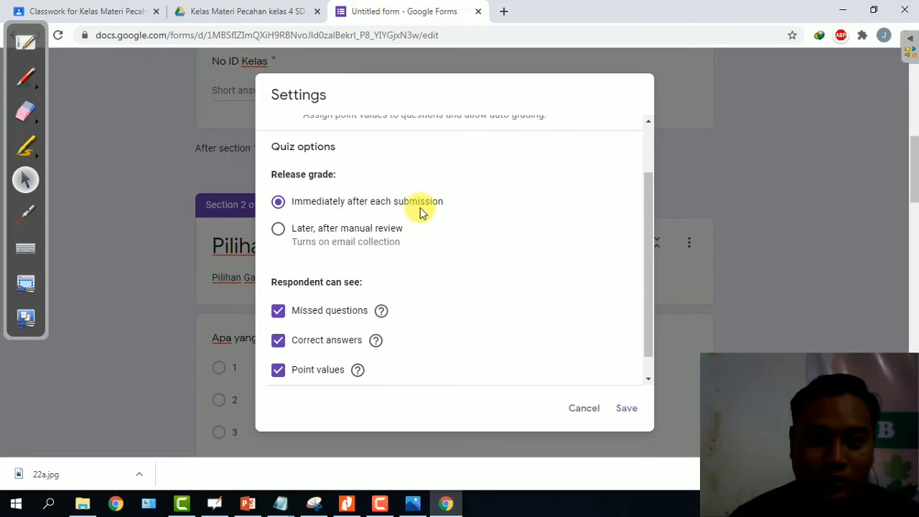
scroll(453, 217, up, 1)
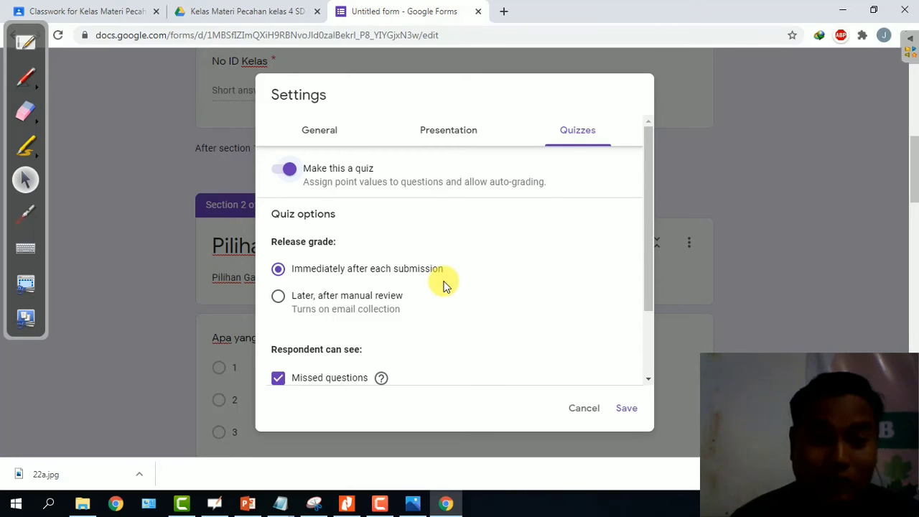
click(279, 297)
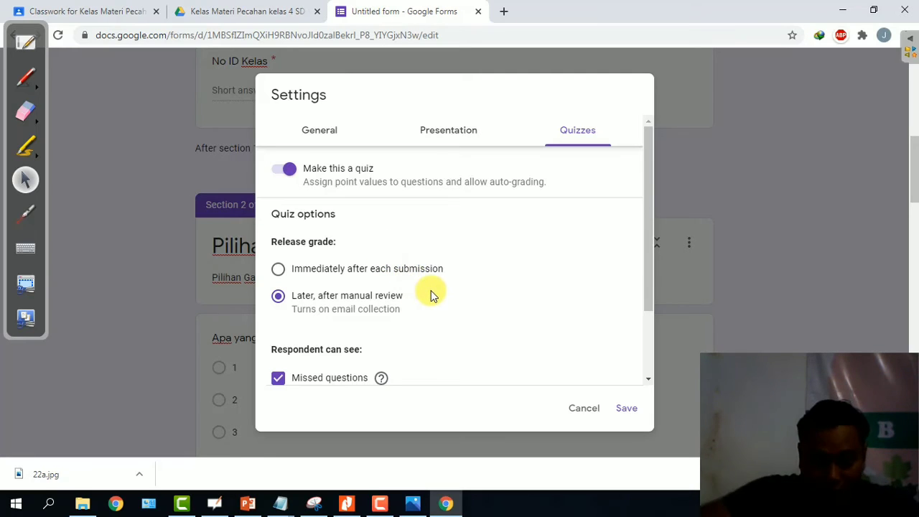
scroll(423, 296, down, 2)
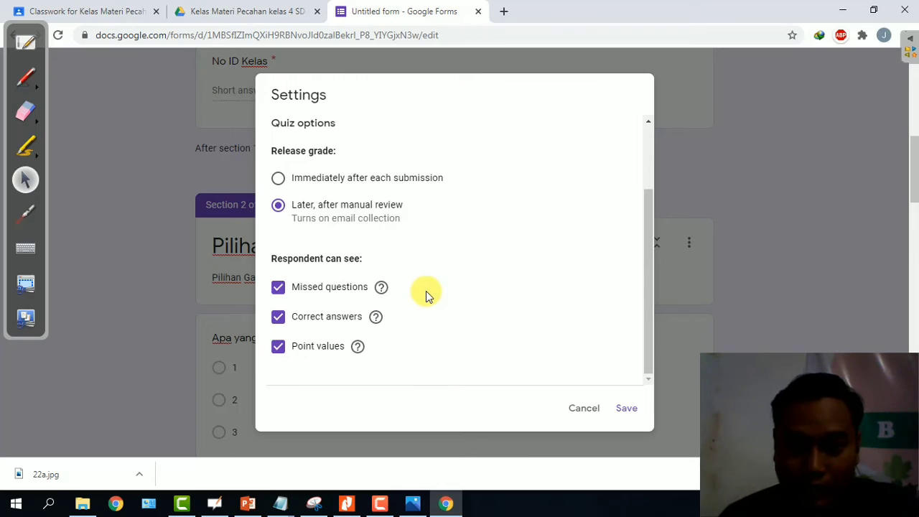
click(626, 408)
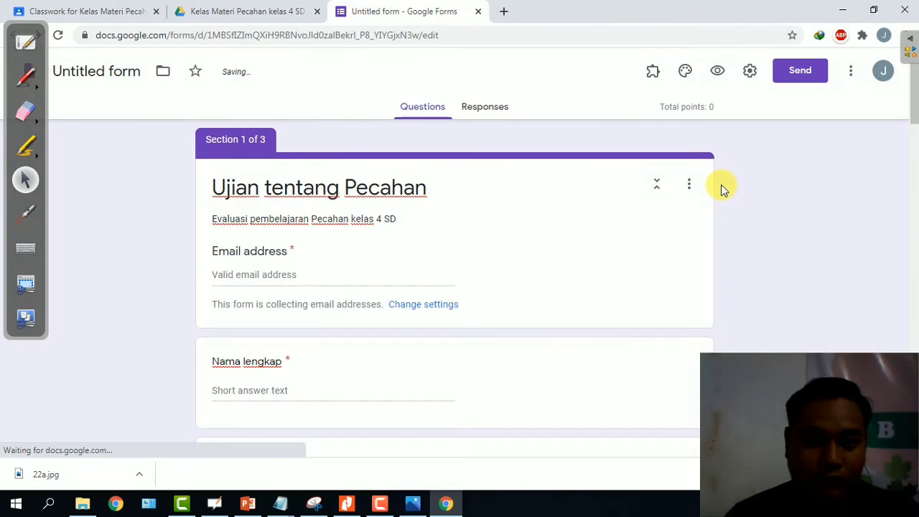
scroll(599, 209, down, 8)
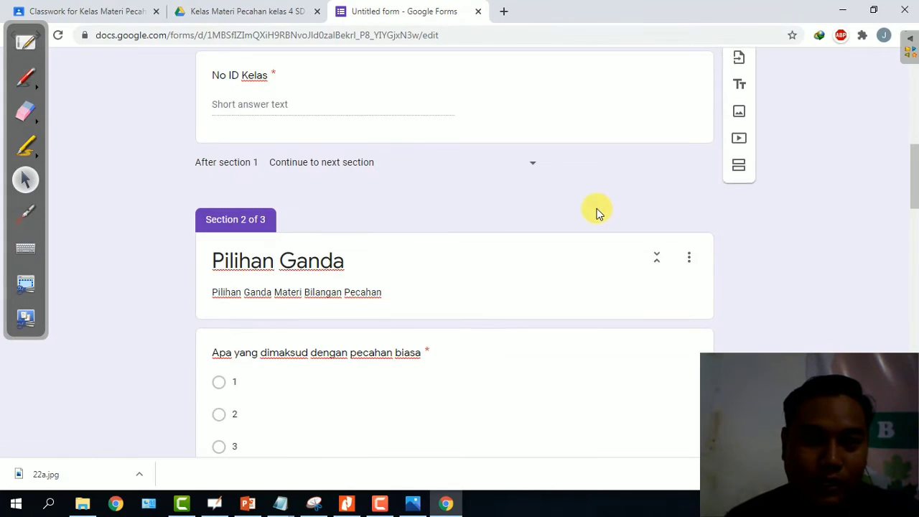
scroll(596, 209, up, 8)
scroll(511, 231, down, 1)
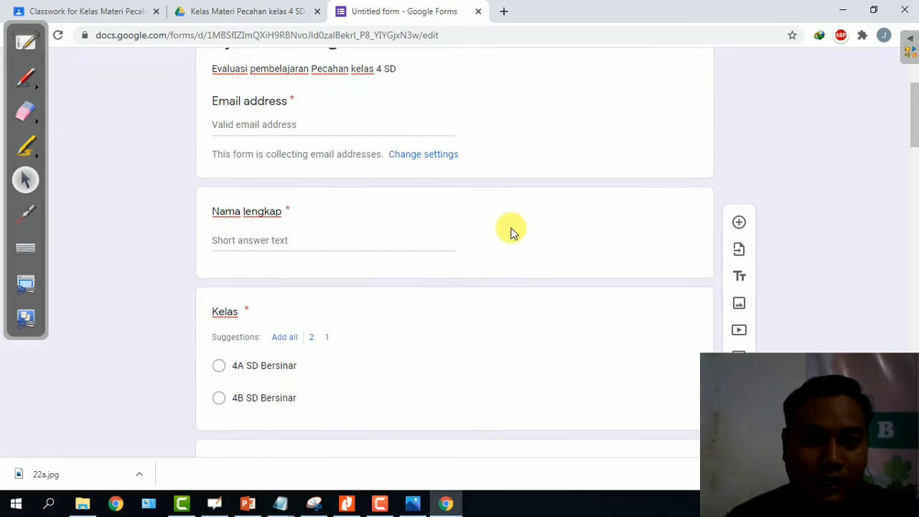
scroll(359, 199, down, 1)
Give the pecahan biasa question an answer key: option 1 correct, worth 20 points.
scroll(392, 246, down, 2)
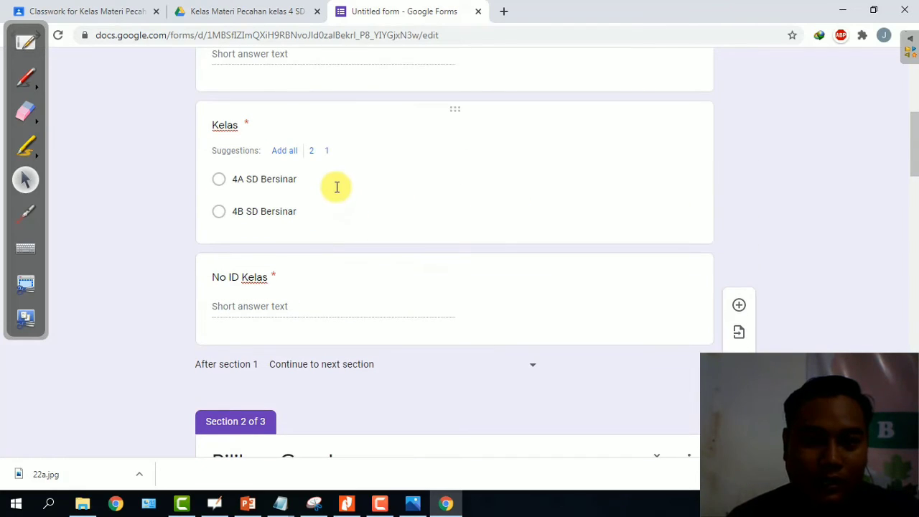
scroll(476, 191, down, 5)
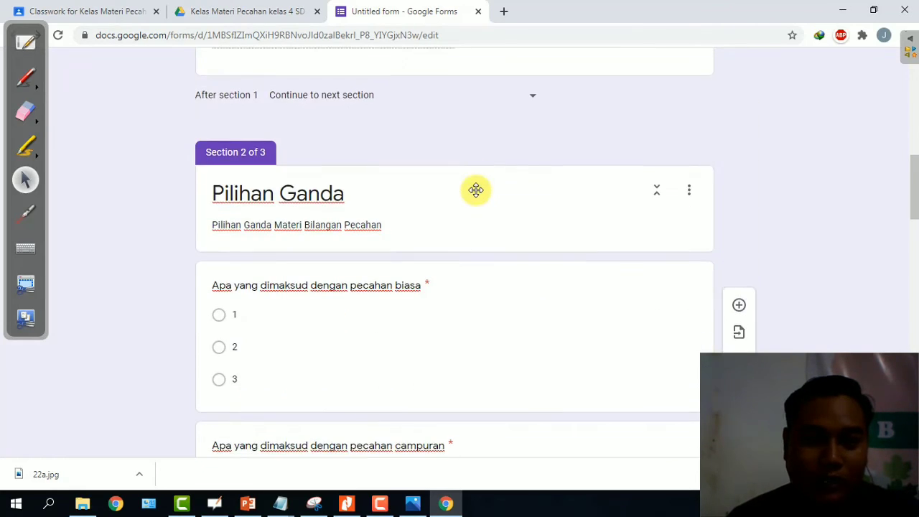
click(318, 179)
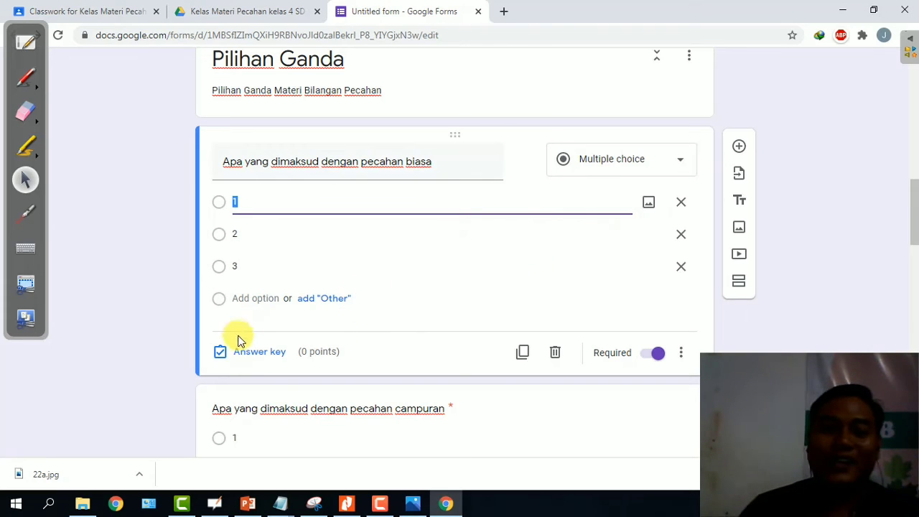
click(253, 351)
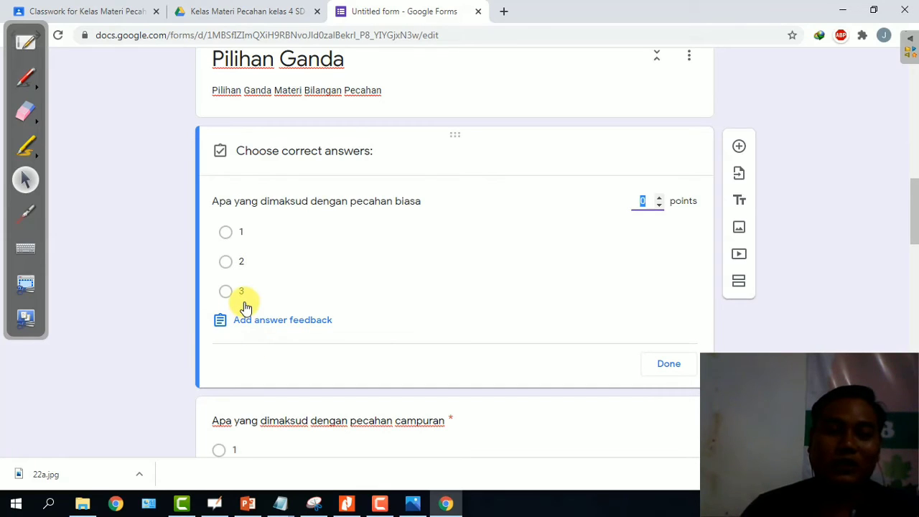
click(226, 237)
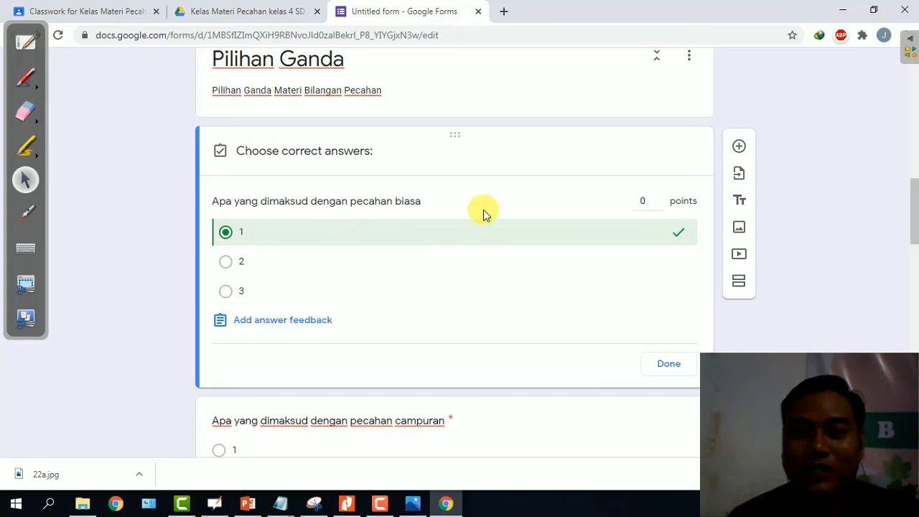
click(650, 201)
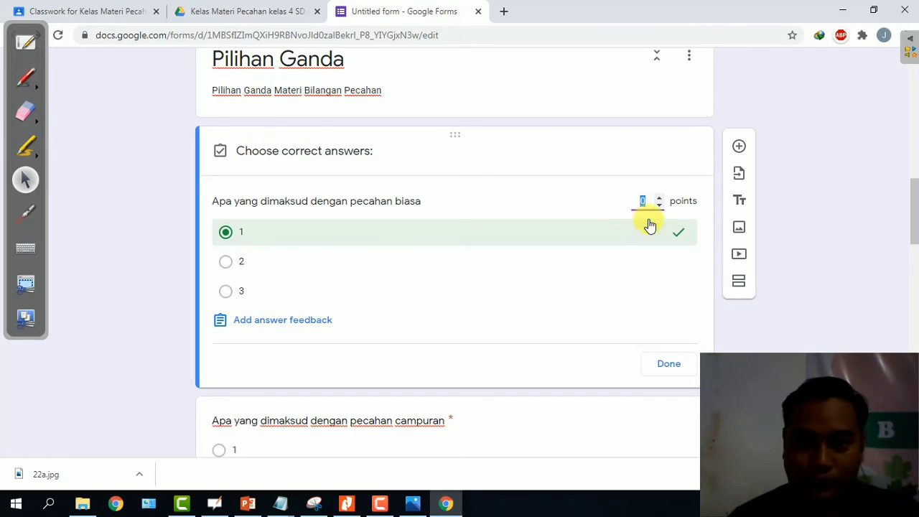
click(645, 201)
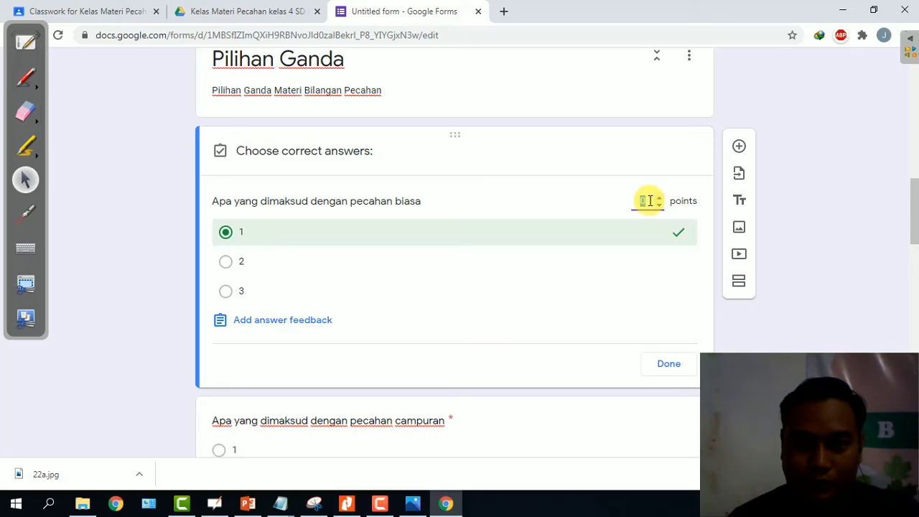
text(20)
scroll(349, 283, down, 1)
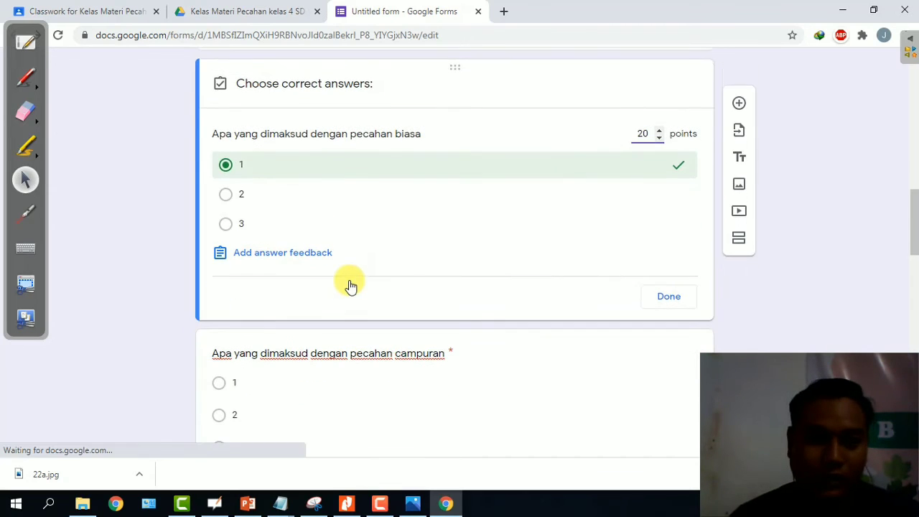
scroll(498, 246, down, 2)
scroll(496, 244, up, 2)
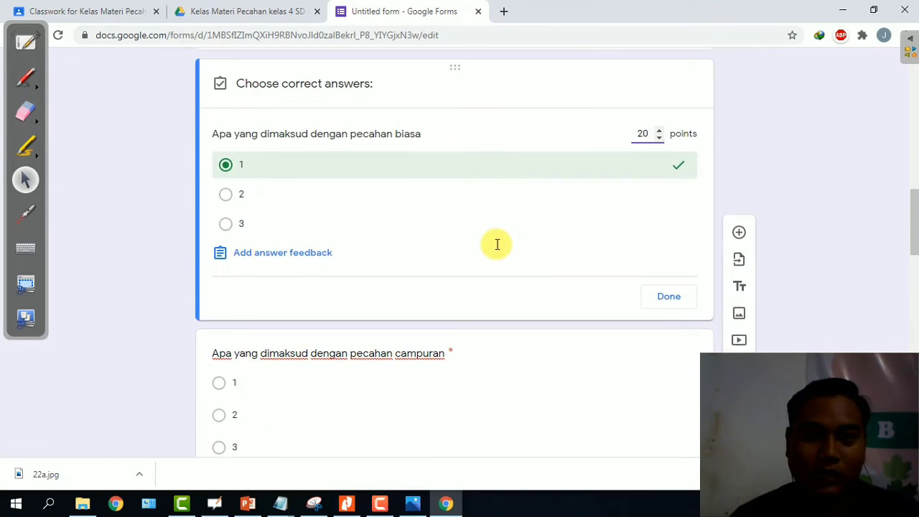
scroll(347, 273, down, 1)
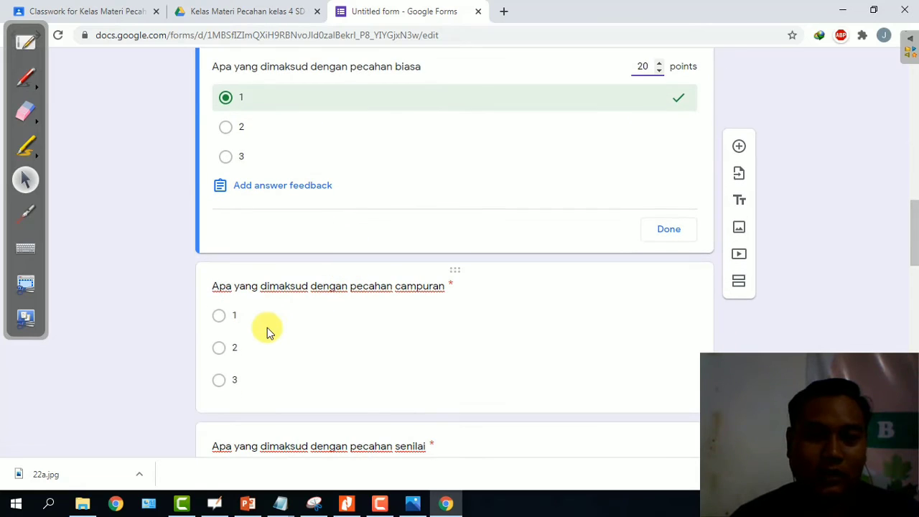
click(665, 232)
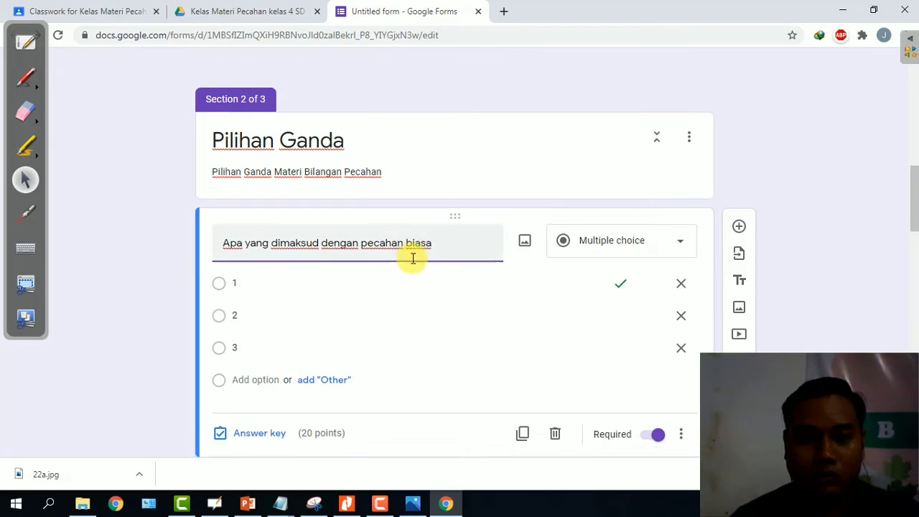
Set the campuran question's answer key to 20 points.
scroll(410, 256, down, 5)
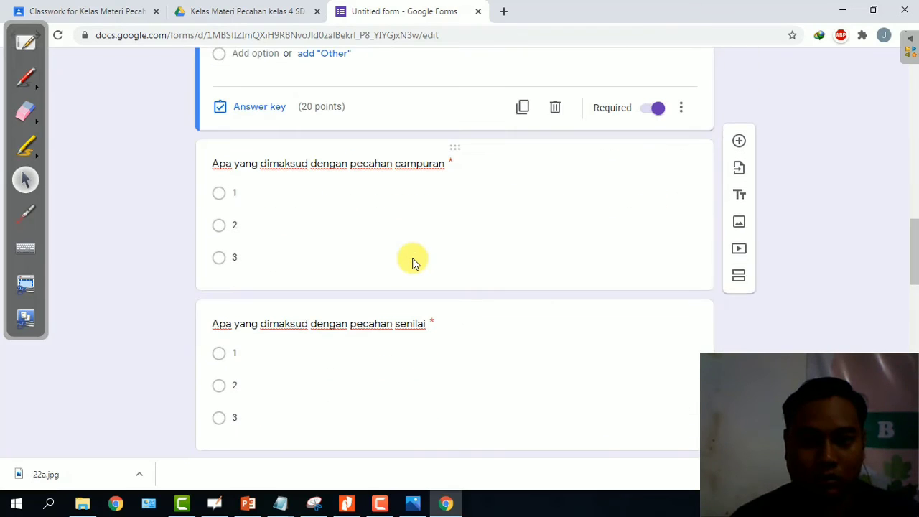
click(221, 195)
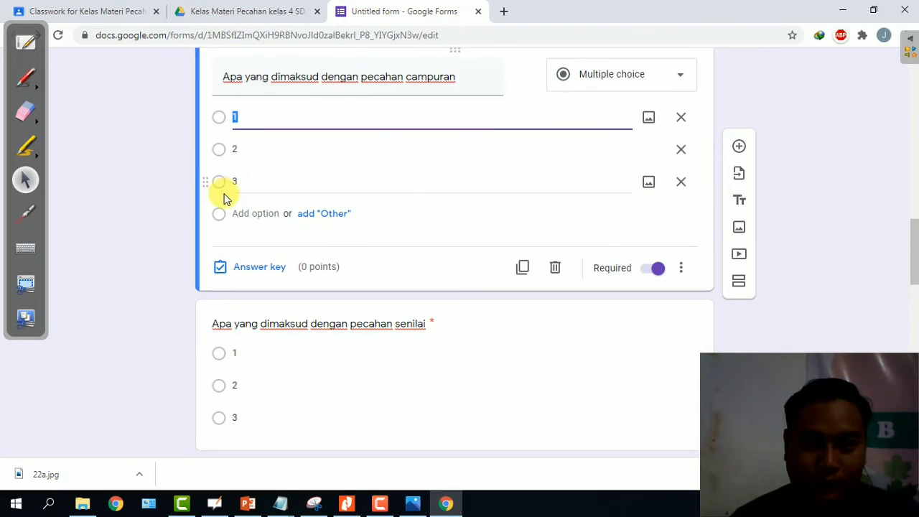
click(219, 151)
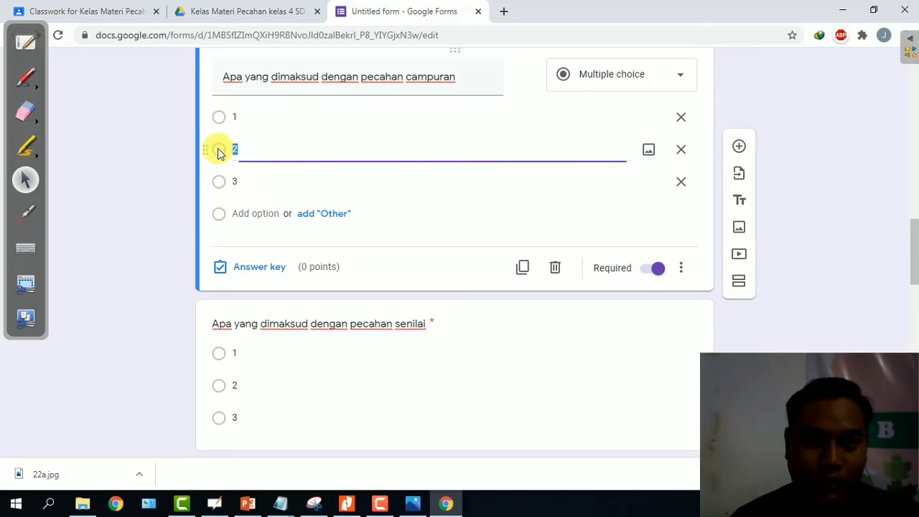
click(257, 268)
click(642, 114)
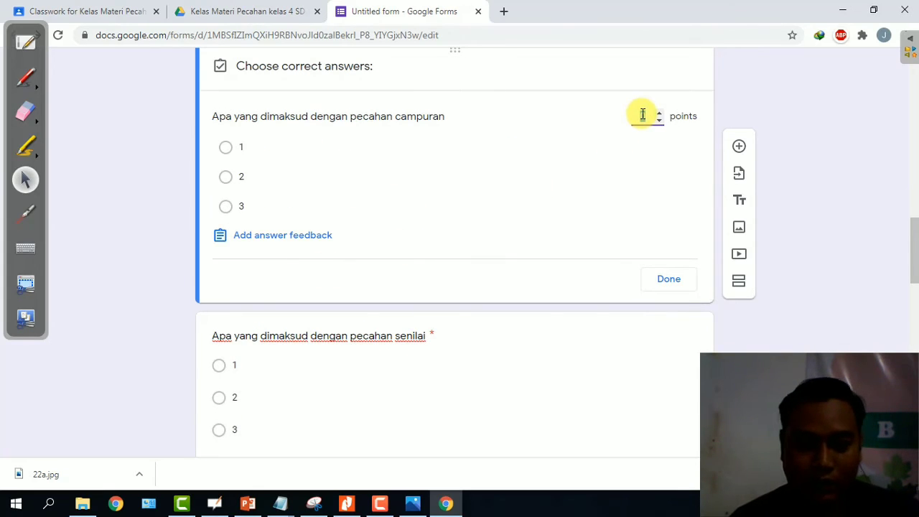
double_click(642, 115)
text(20)
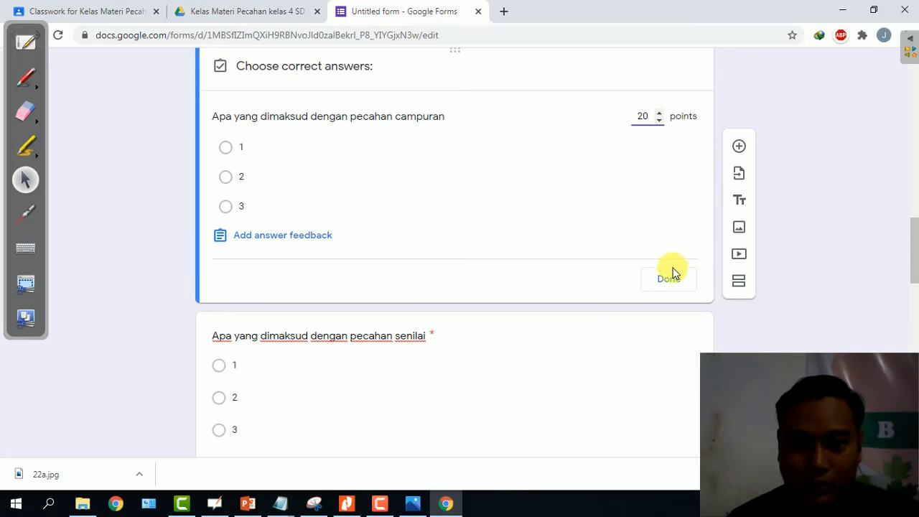
click(669, 278)
scroll(338, 188, down, 4)
scroll(328, 174, up, 2)
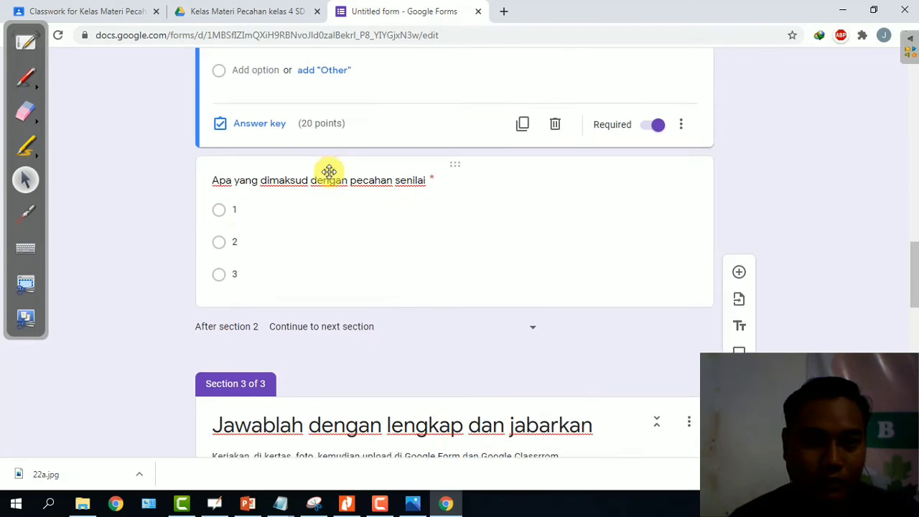
Mark option 3 correct on the senilai question and make it worth 20 points.
click(223, 286)
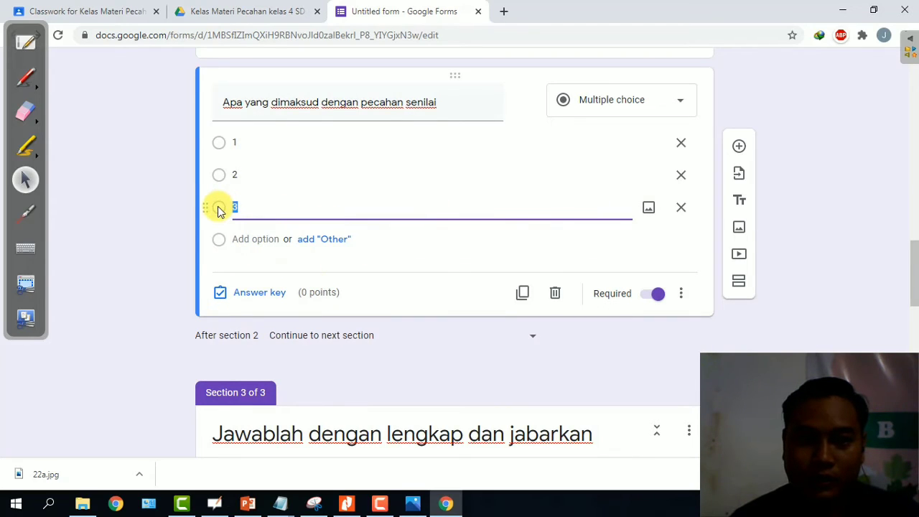
click(242, 294)
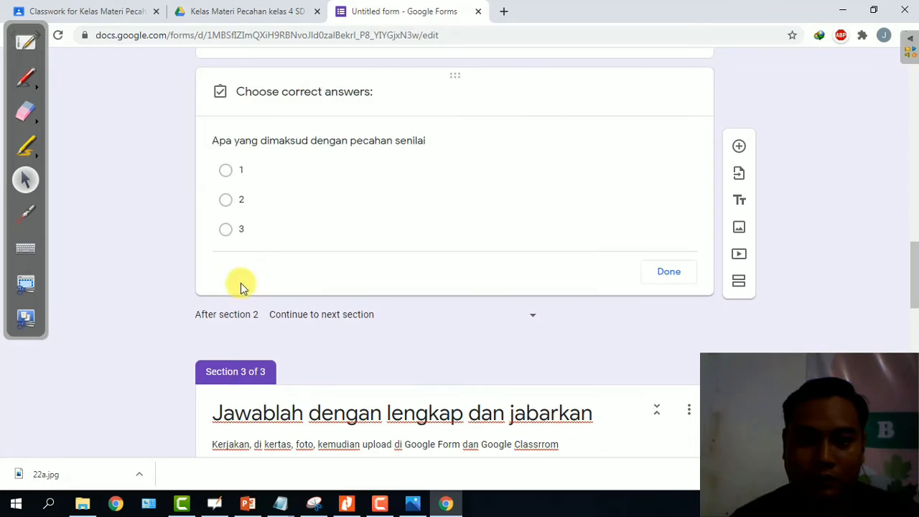
click(225, 231)
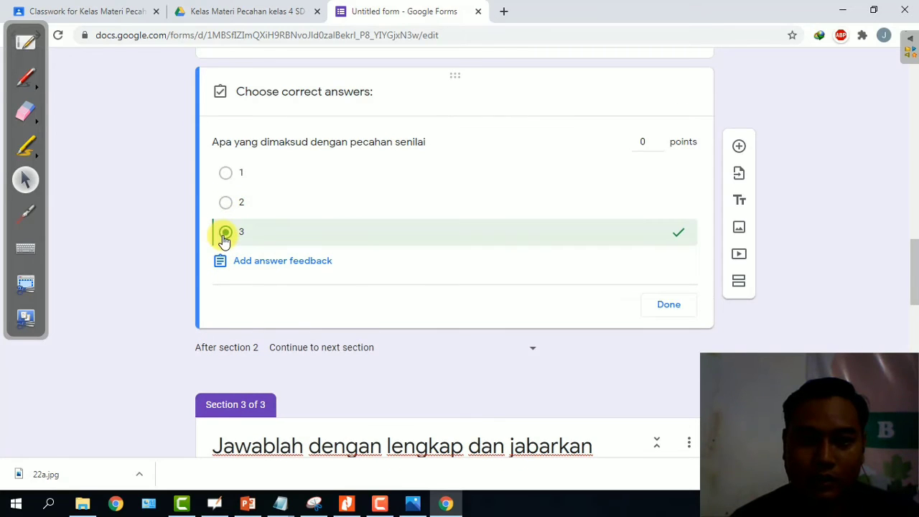
click(646, 143)
text(20)
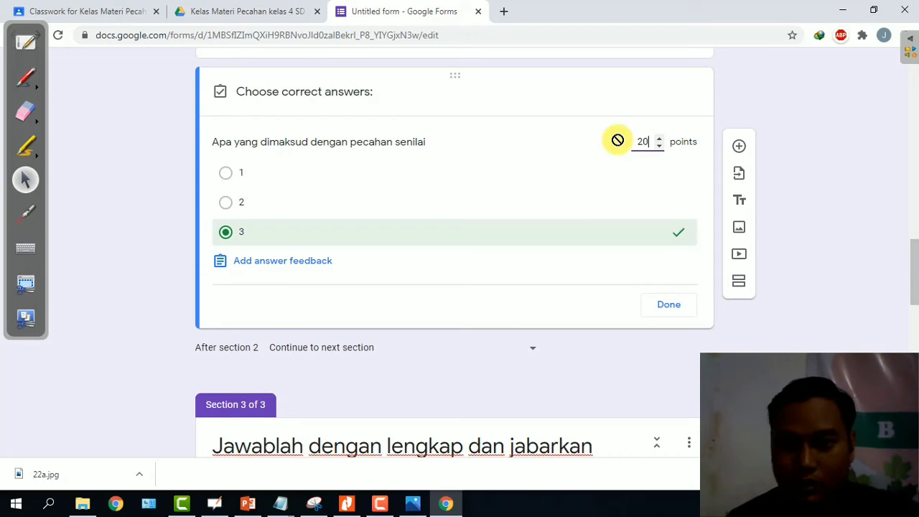
click(668, 305)
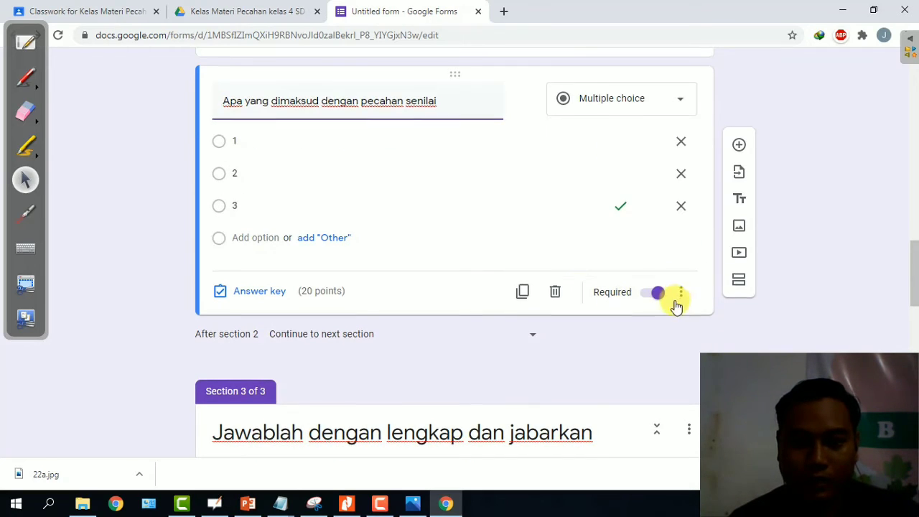
scroll(674, 299, down, 5)
scroll(675, 305, down, 10)
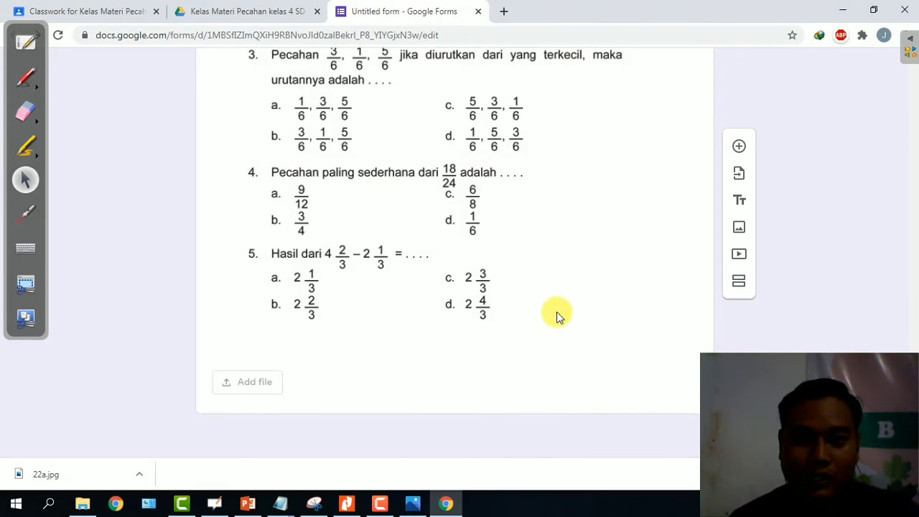
scroll(557, 314, up, 10)
scroll(562, 313, up, 2)
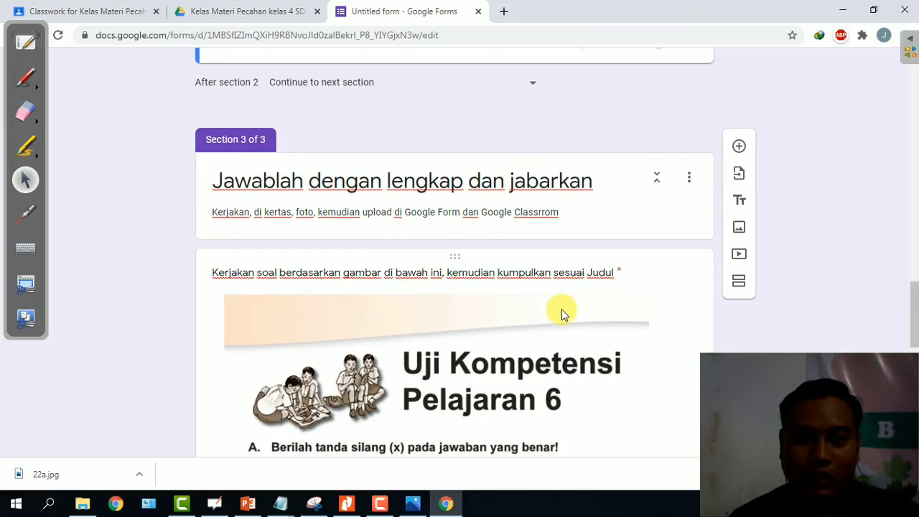
scroll(562, 314, up, 2)
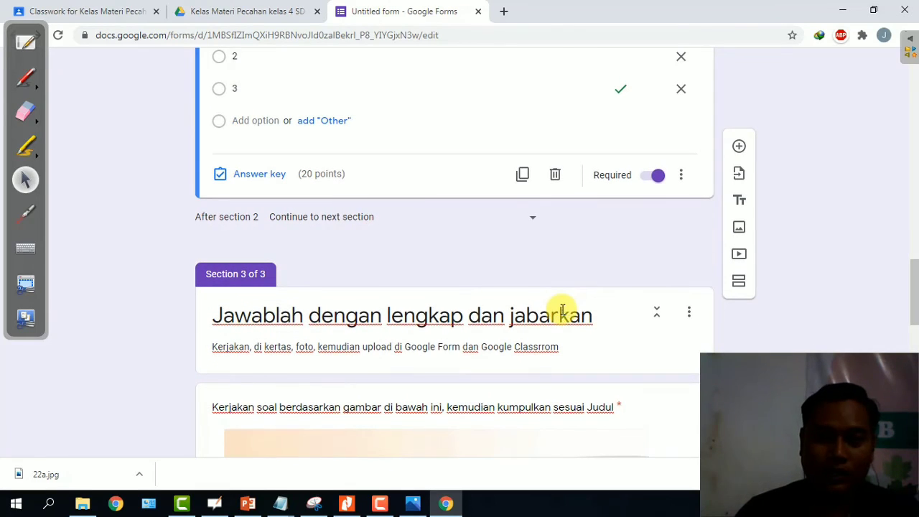
scroll(562, 313, up, 2)
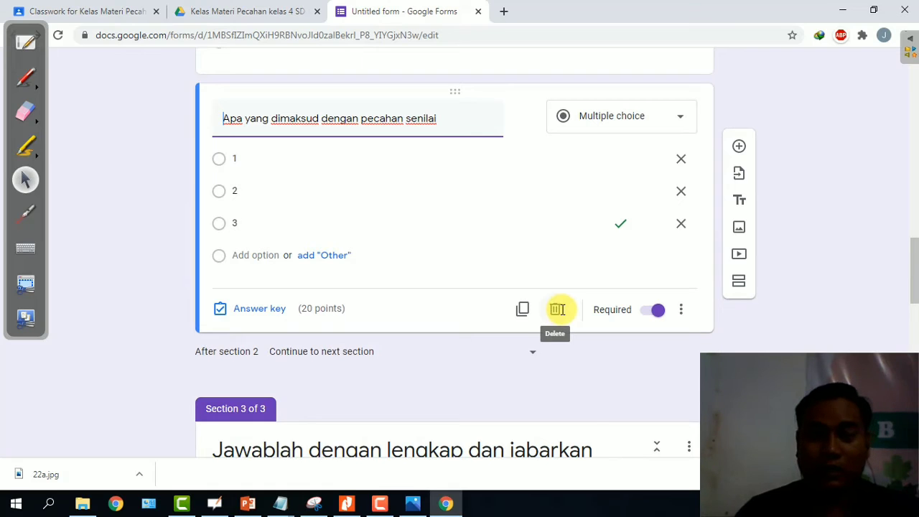
scroll(611, 322, up, 10)
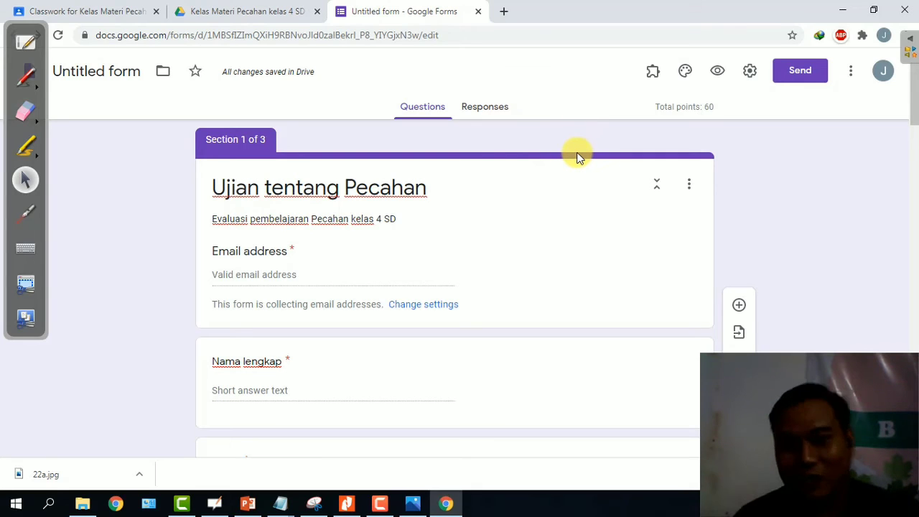
click(689, 188)
click(638, 148)
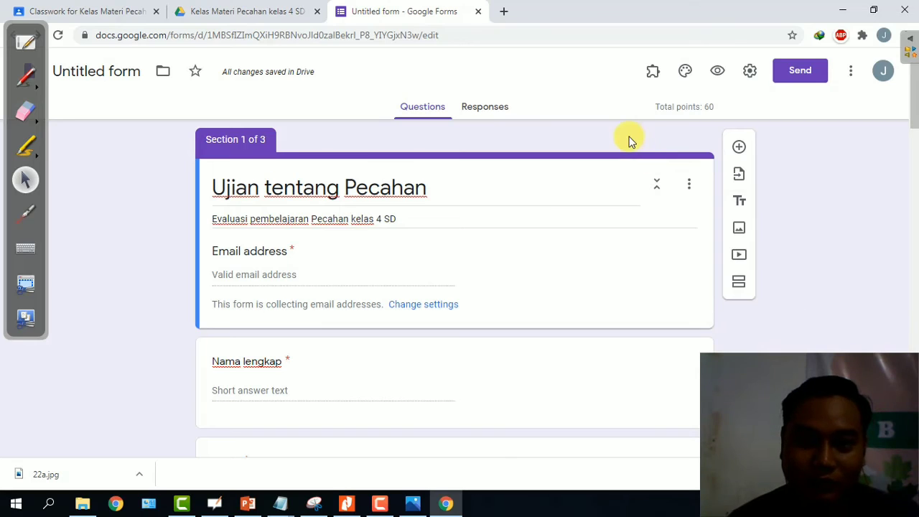
Use the open-book heart photo from Themes as the header, giving a brown theme.
click(684, 74)
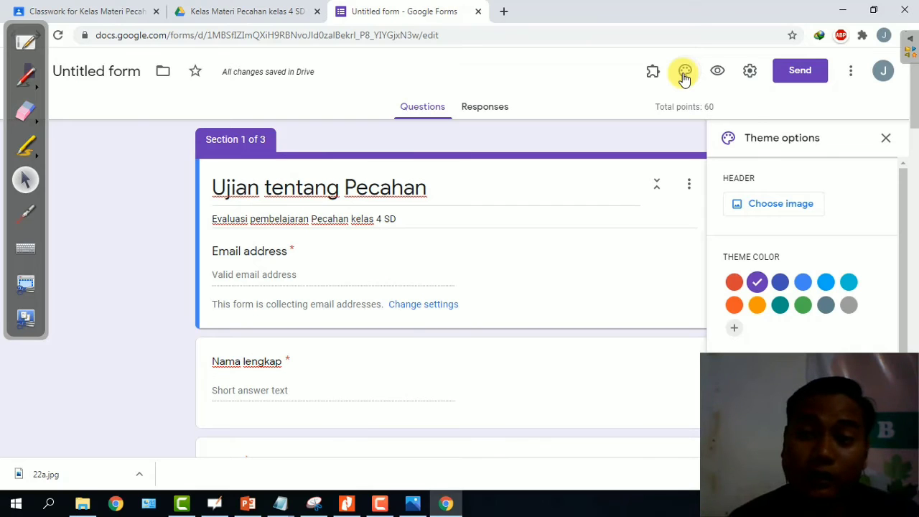
click(783, 206)
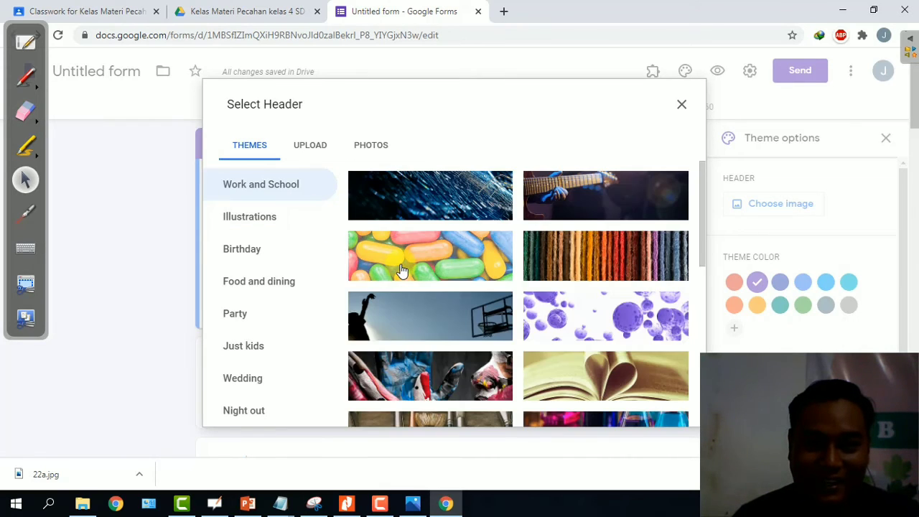
scroll(574, 256, down, 1)
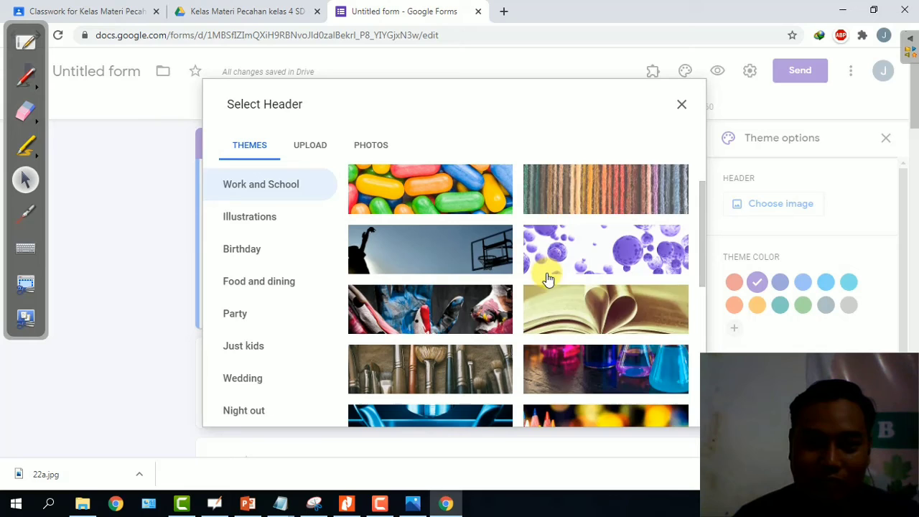
click(593, 316)
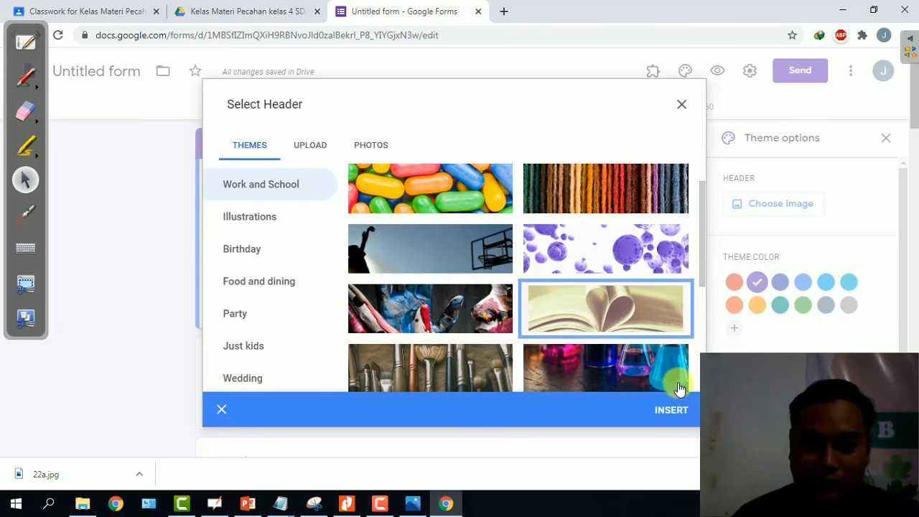
click(671, 411)
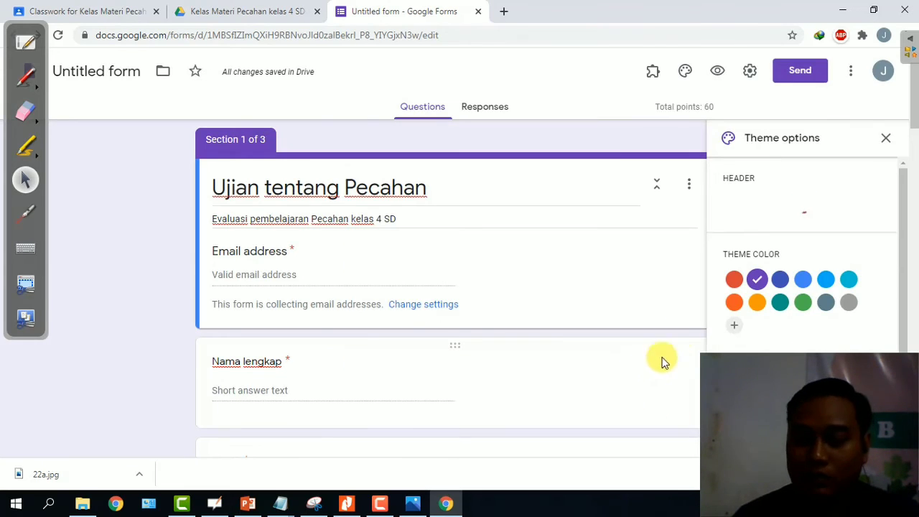
scroll(779, 266, down, 1)
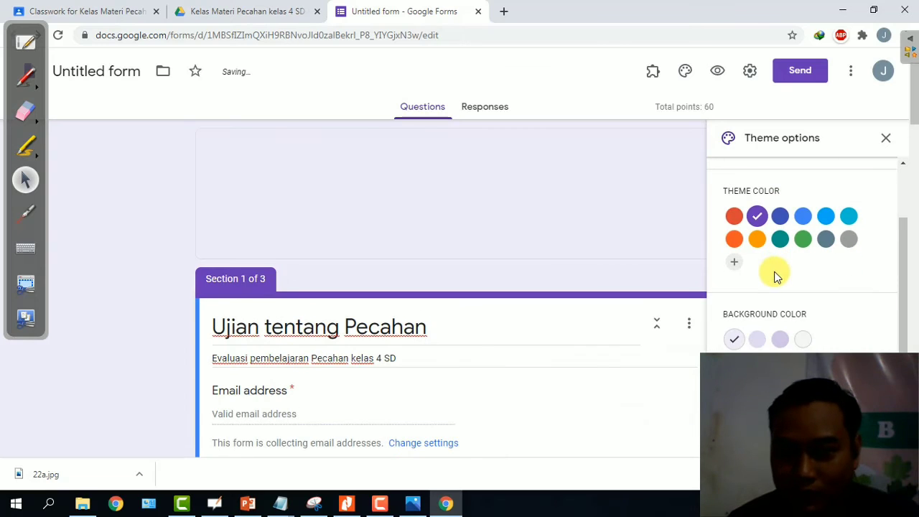
scroll(780, 278, down, 3)
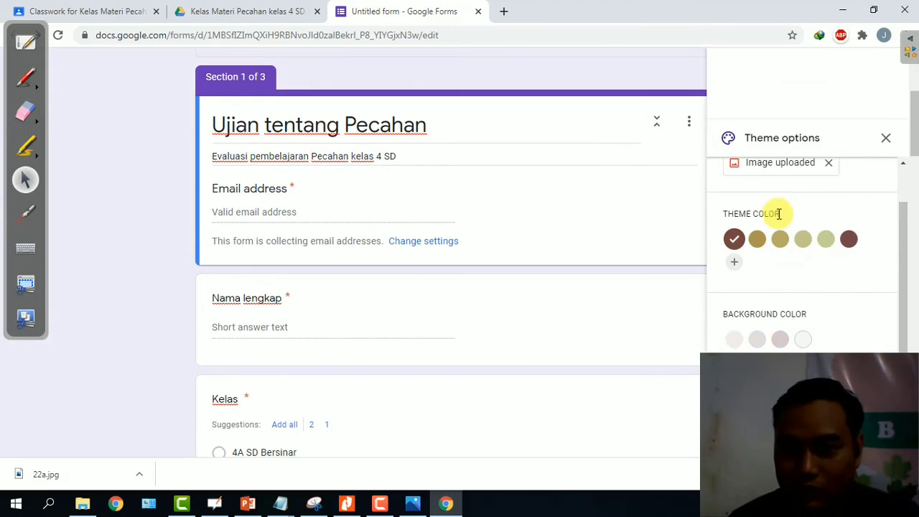
scroll(665, 239, up, 3)
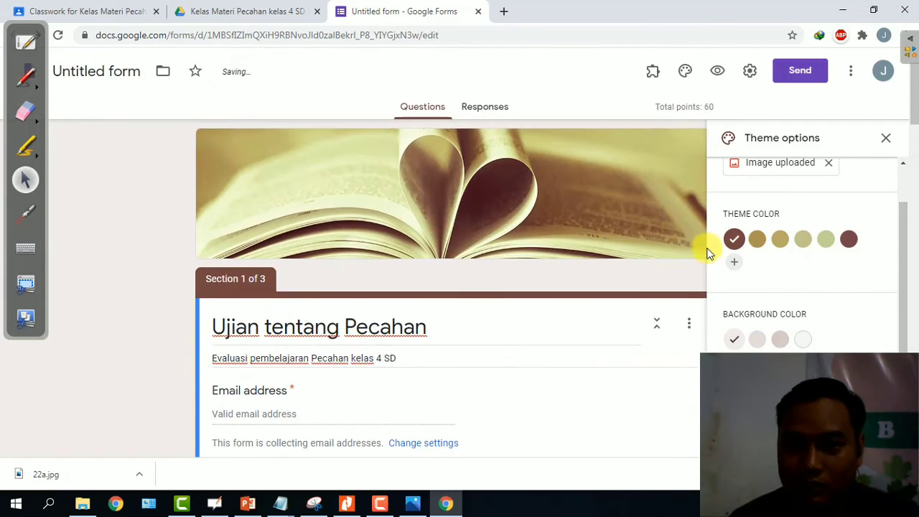
scroll(615, 234, down, 1)
scroll(615, 234, down, 5)
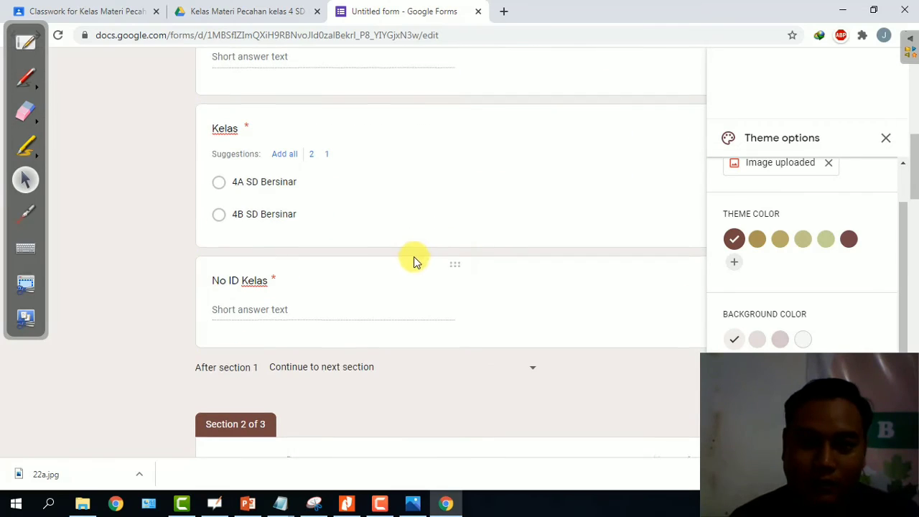
scroll(427, 254, up, 2)
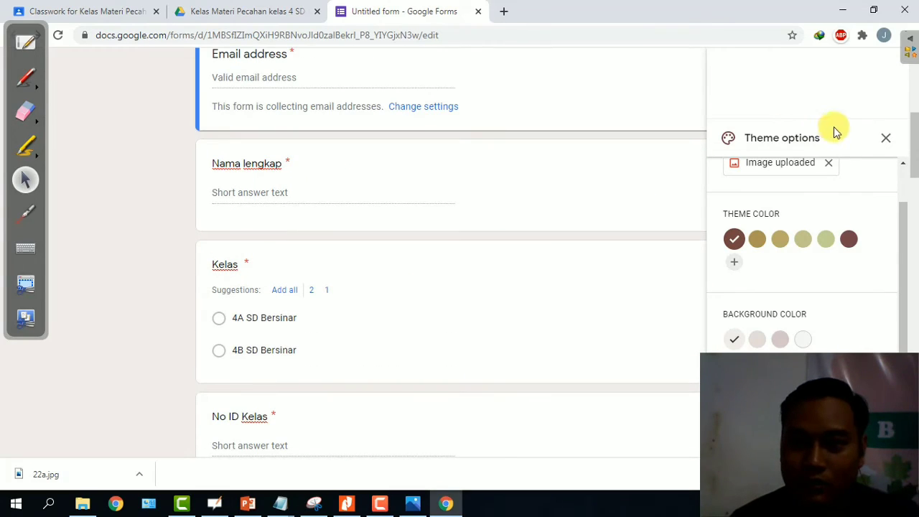
click(887, 140)
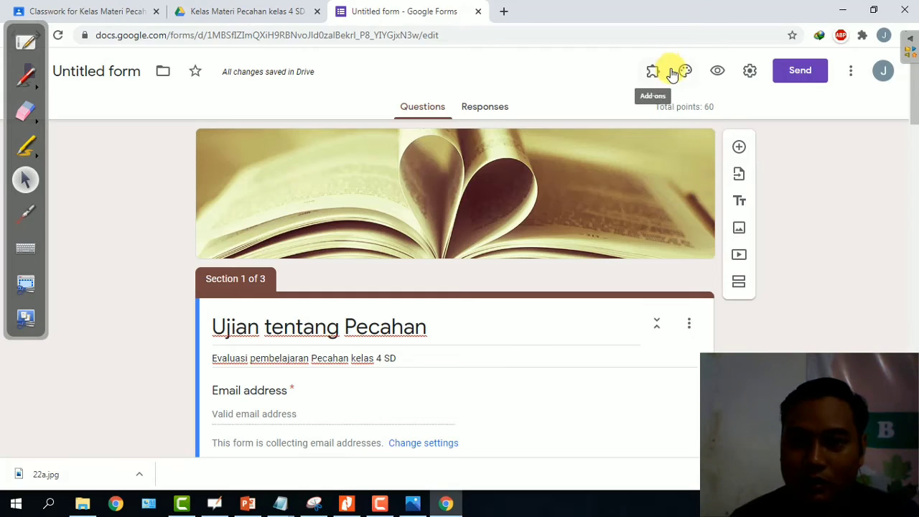
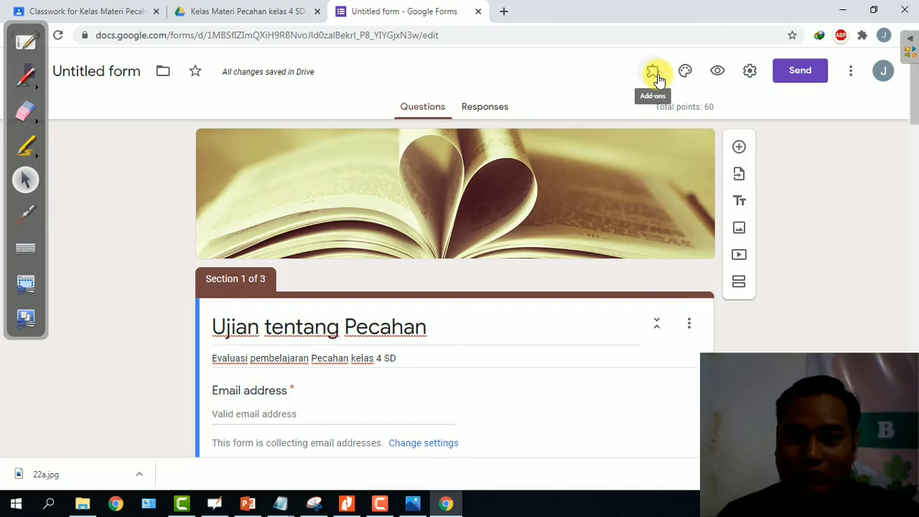
Open the formLimiter add-on's Set limit settings for the 'Ujian tentang Pecahan' quiz.
click(657, 77)
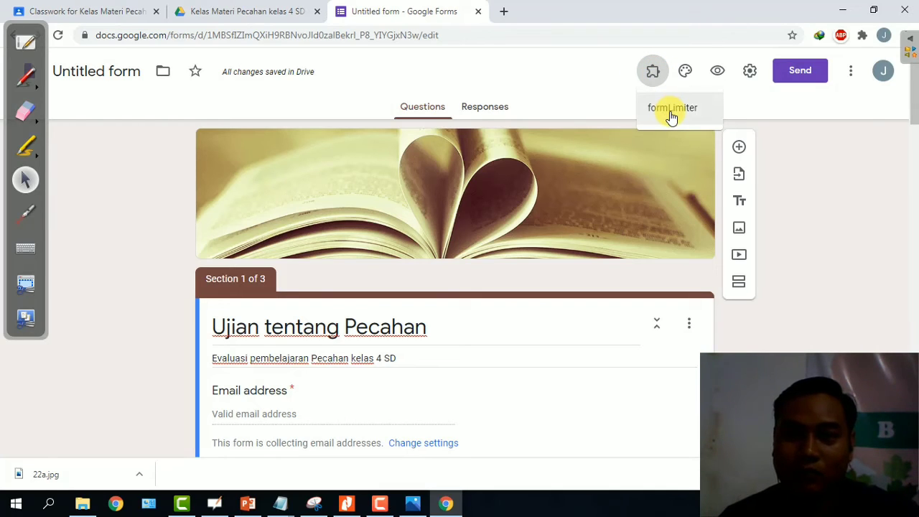
click(671, 115)
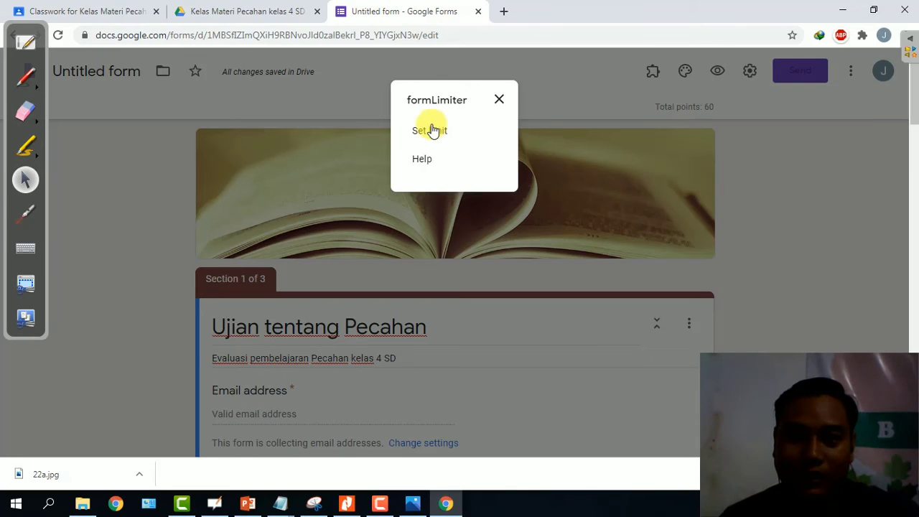
click(431, 130)
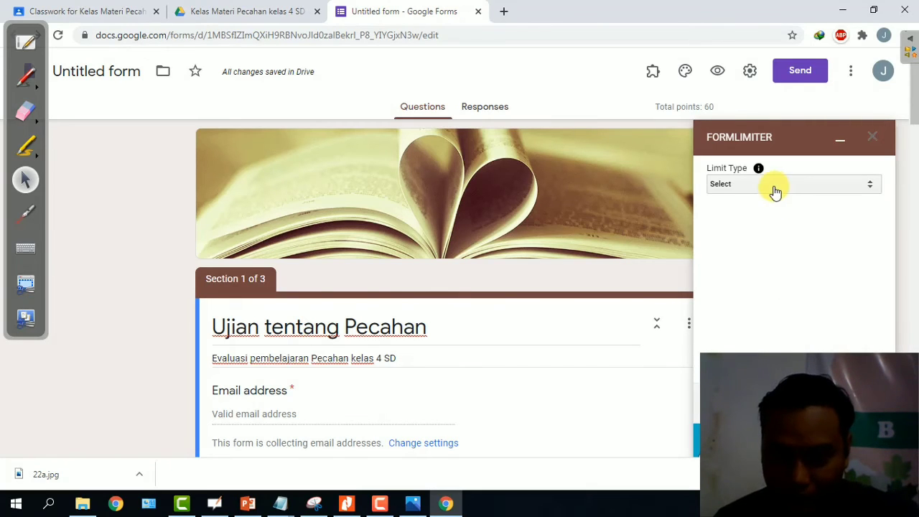
Limit responses by date and time, closing on July 8, 2020 at 9 PM.
click(773, 188)
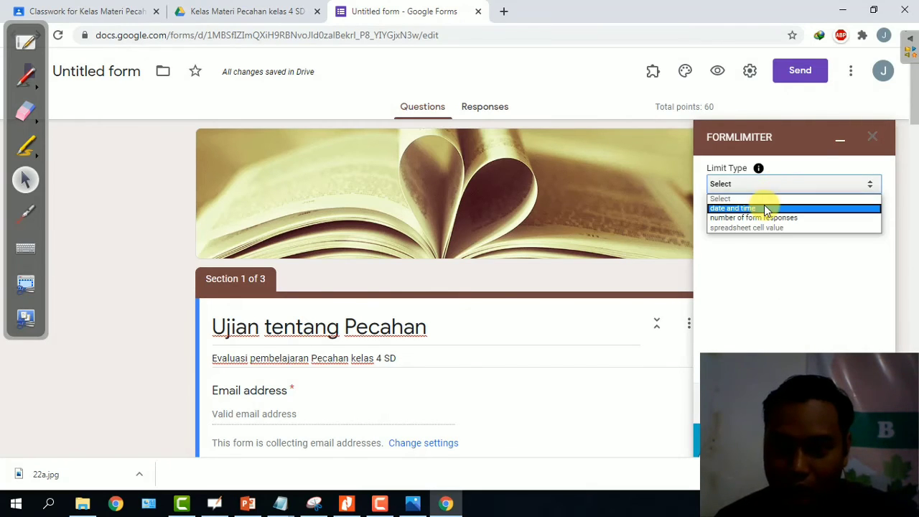
click(765, 208)
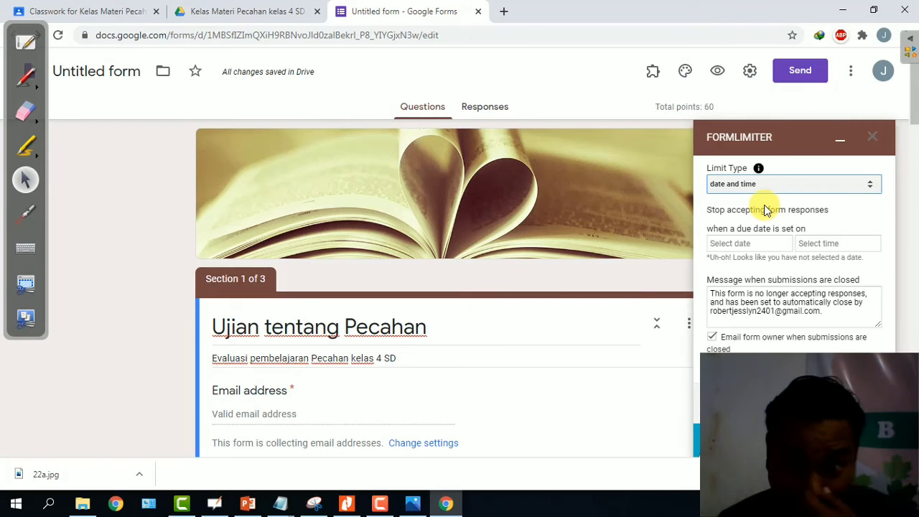
click(765, 245)
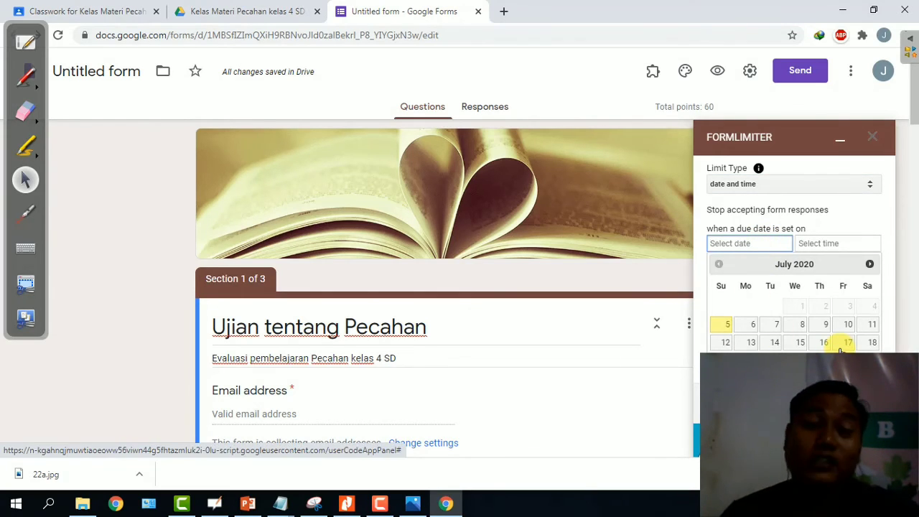
click(801, 324)
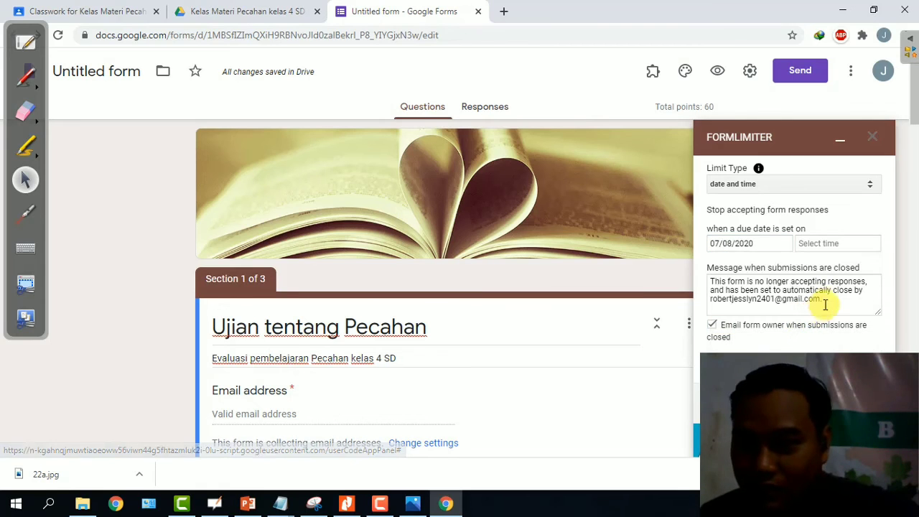
click(838, 244)
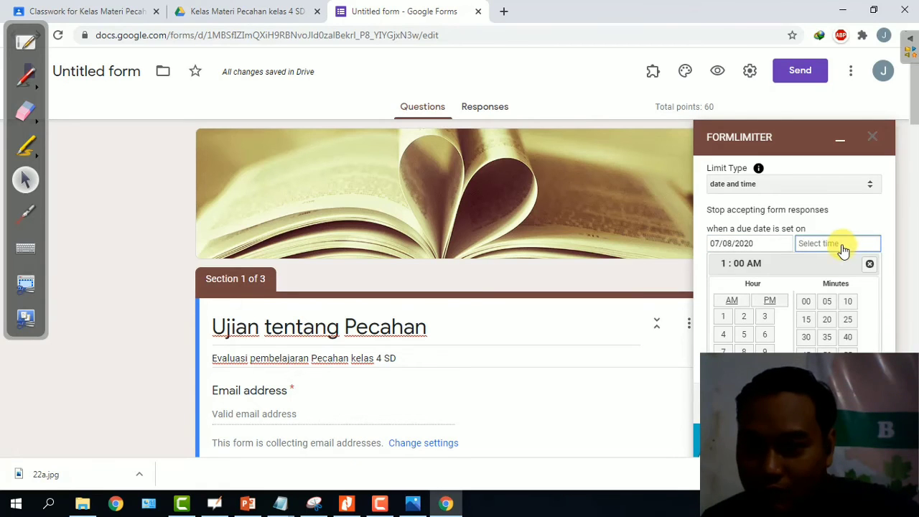
click(768, 303)
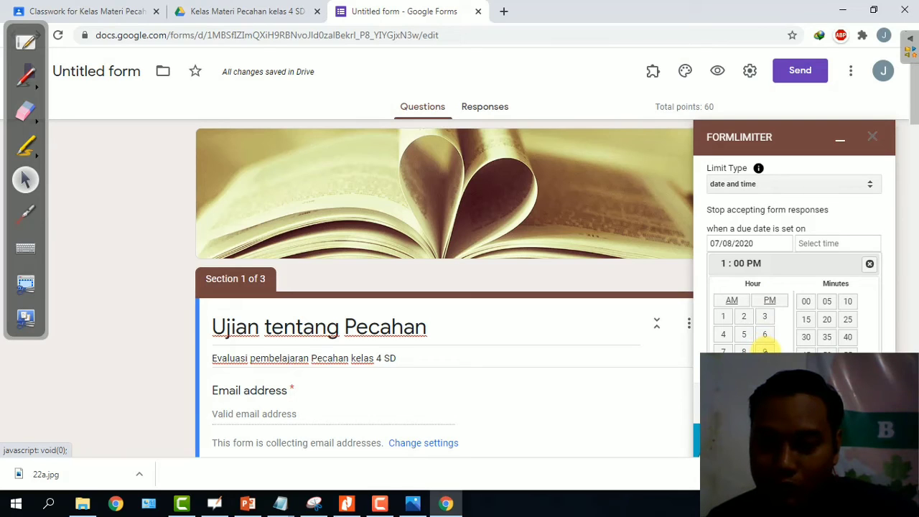
click(764, 350)
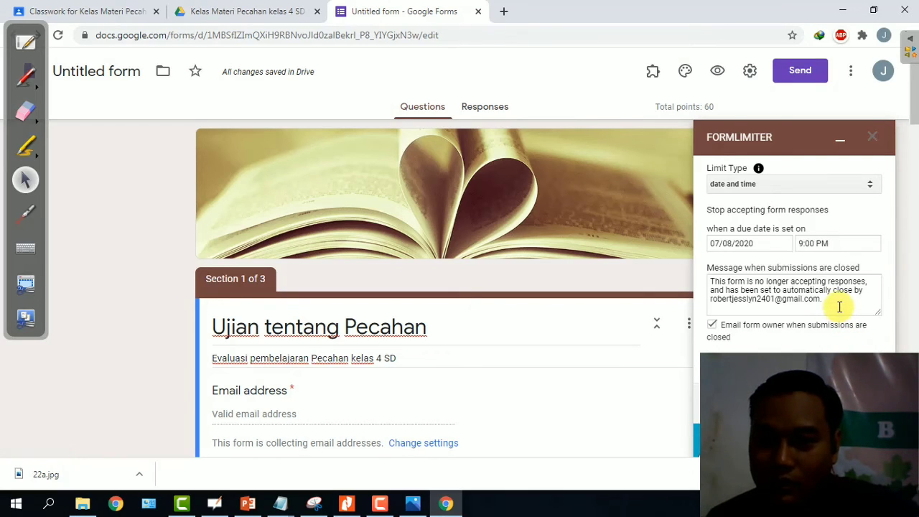
Change the closed message to 'Maaf sudah tidak bisa serahkan tugas, harap hubungi petugas KPK terdekat' and save.
drag(837, 303, 716, 273)
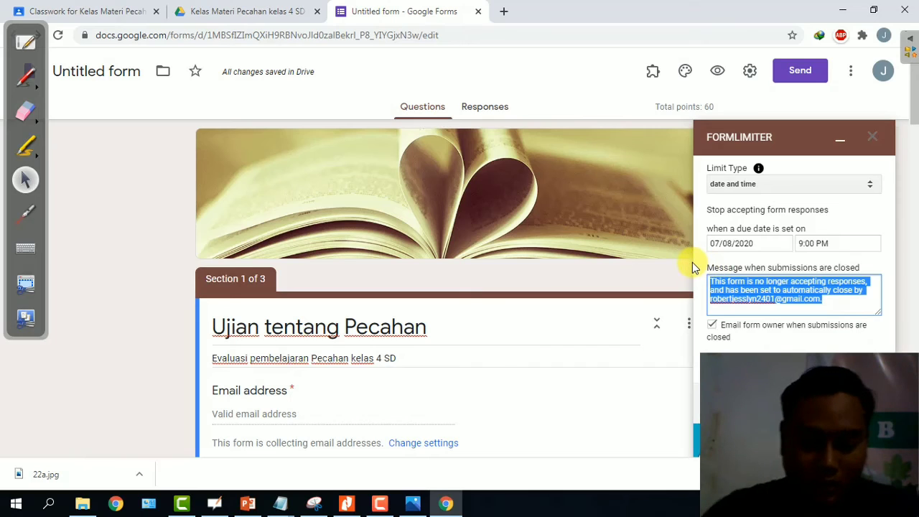
text(Maaf ndok)
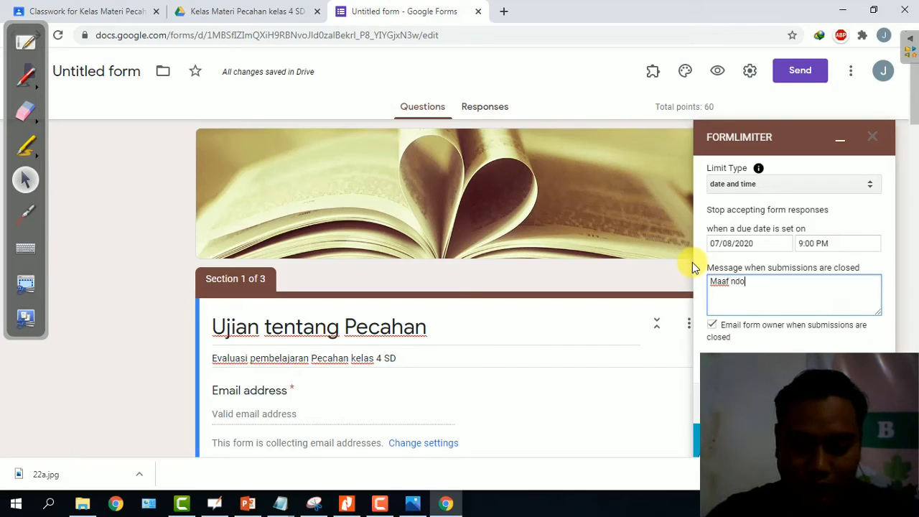
key(BackSpace)
key(BackSpace)
key(BackSpace)
key(BackSpace)
key(BackSpace)
key(BackSpace)
key(BackSpace)
key(BackSpace)
key(BackSpace)
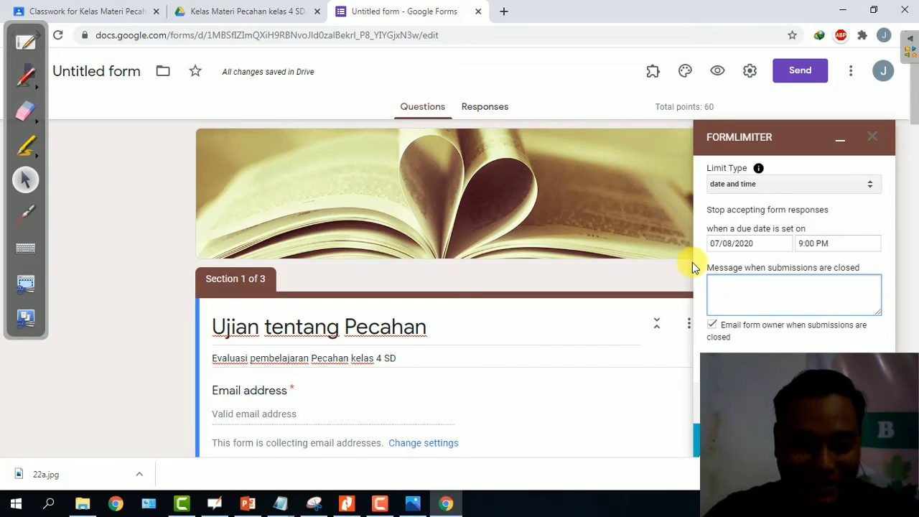
text(Maaf)
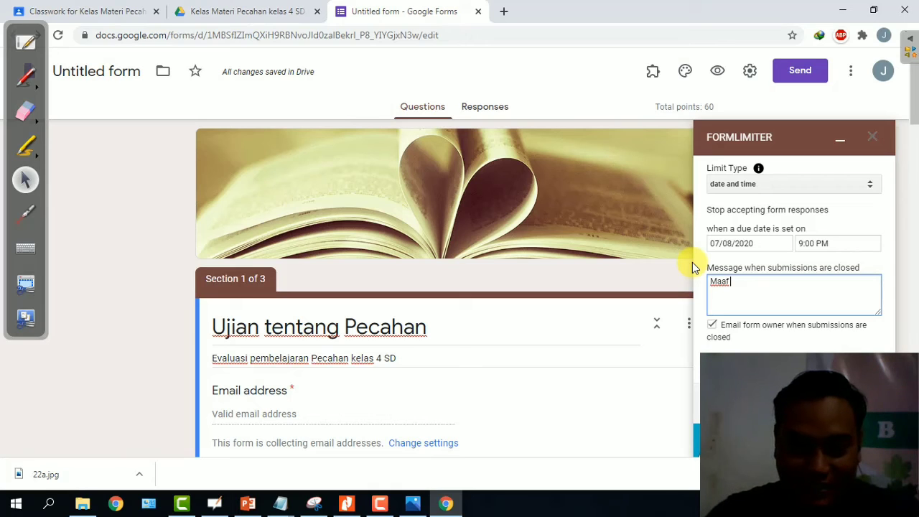
text( sudah t)
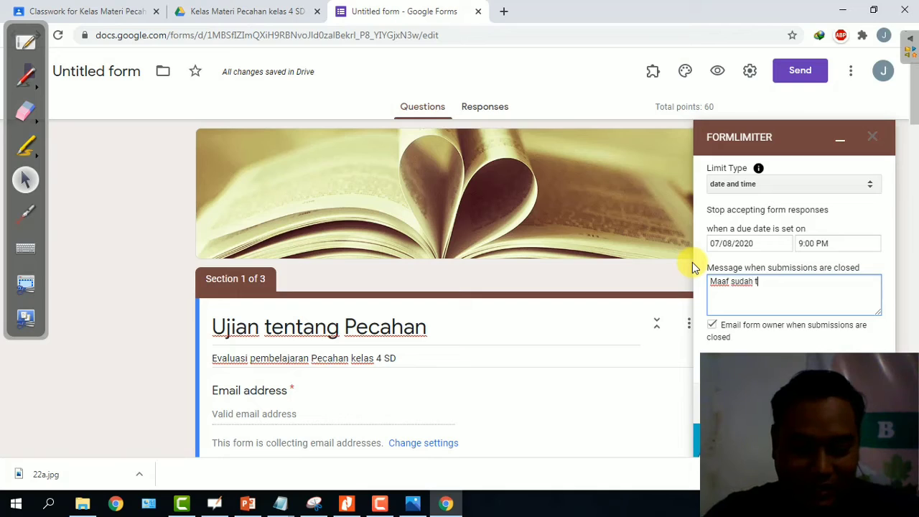
text(idak bisa)
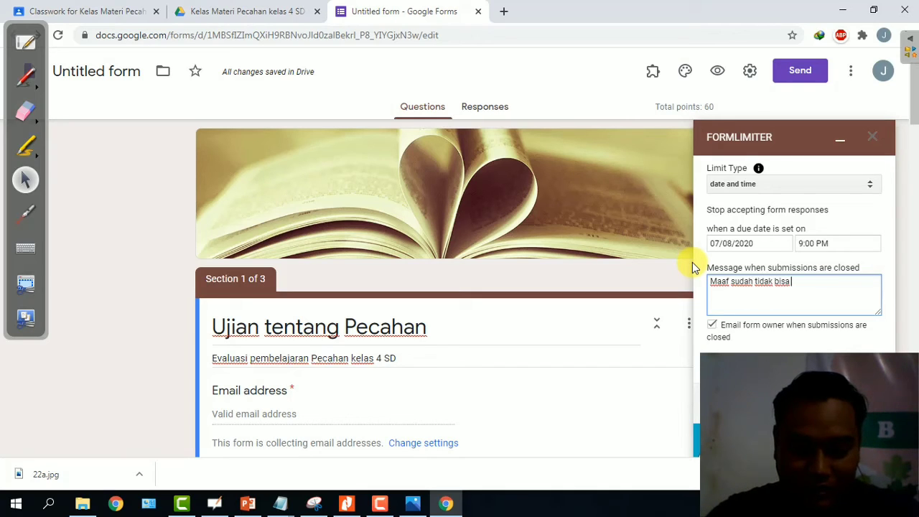
text( lse)
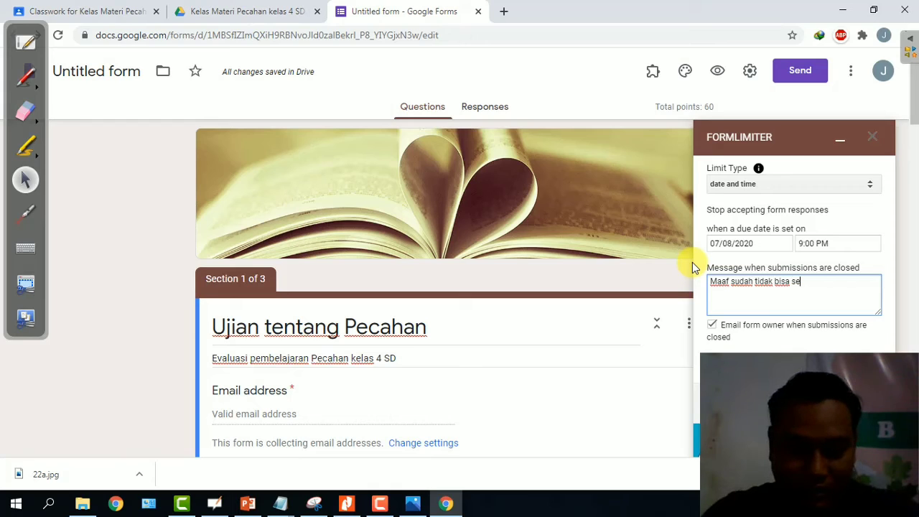
text(rahkan tuga)
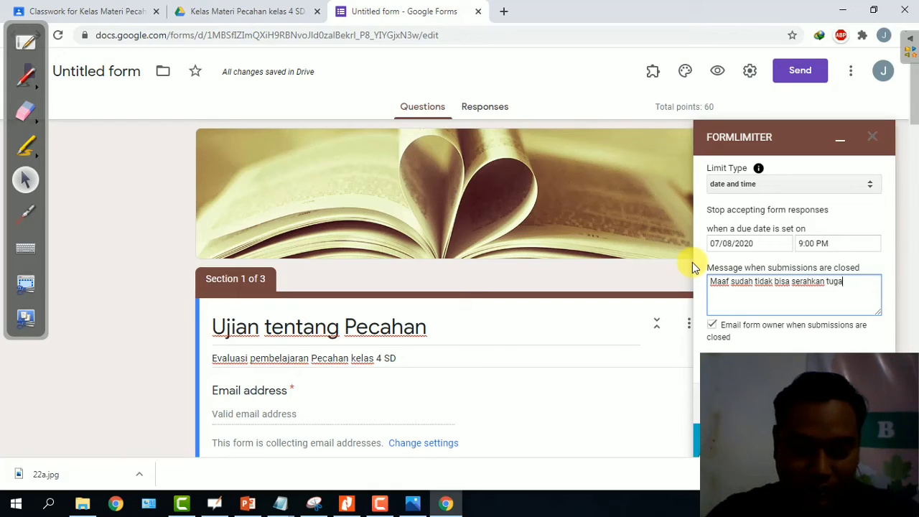
text(s, harap)
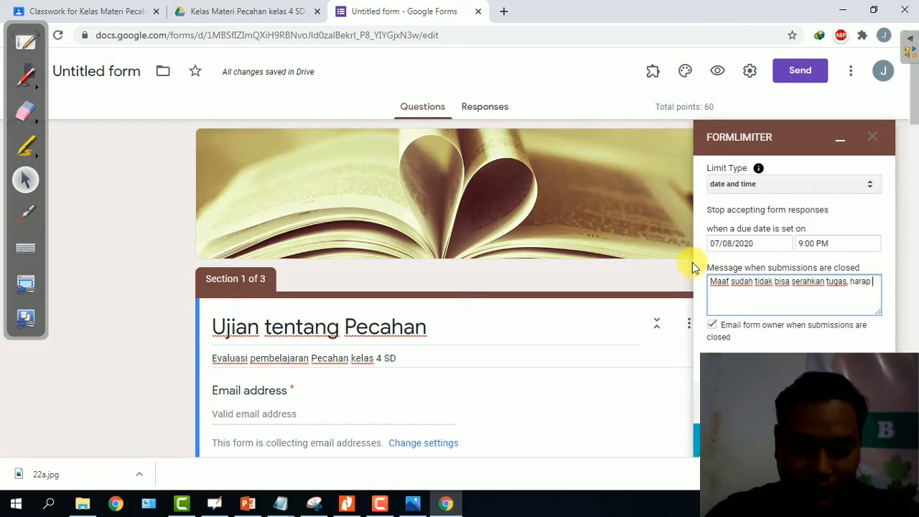
text( hubungi petuga)
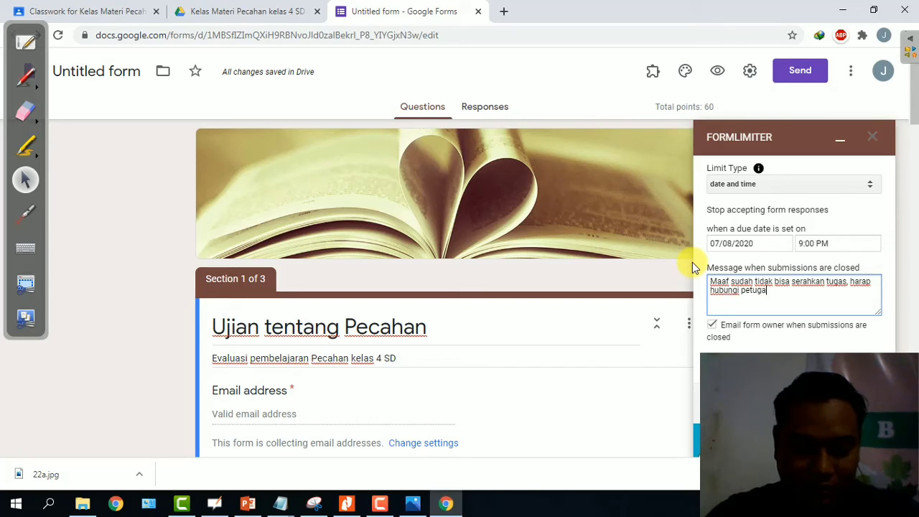
text(s KPK terek)
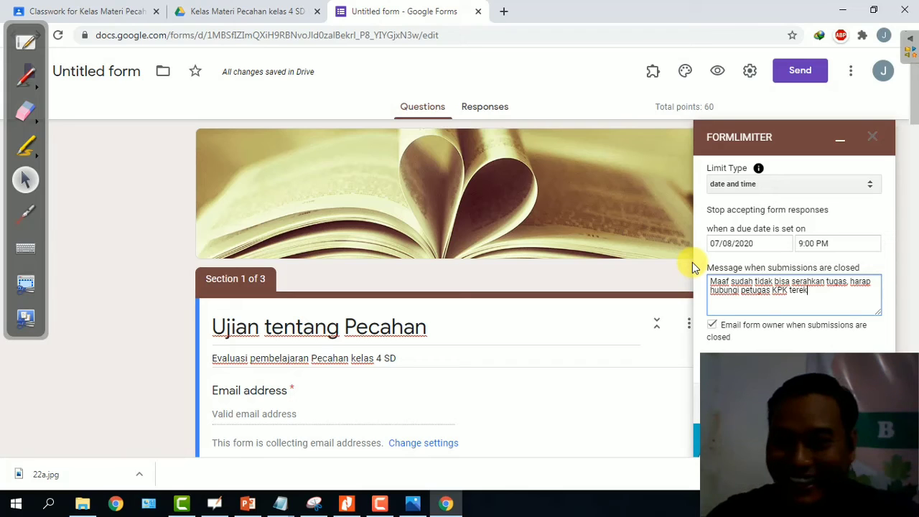
key(BackSpace)
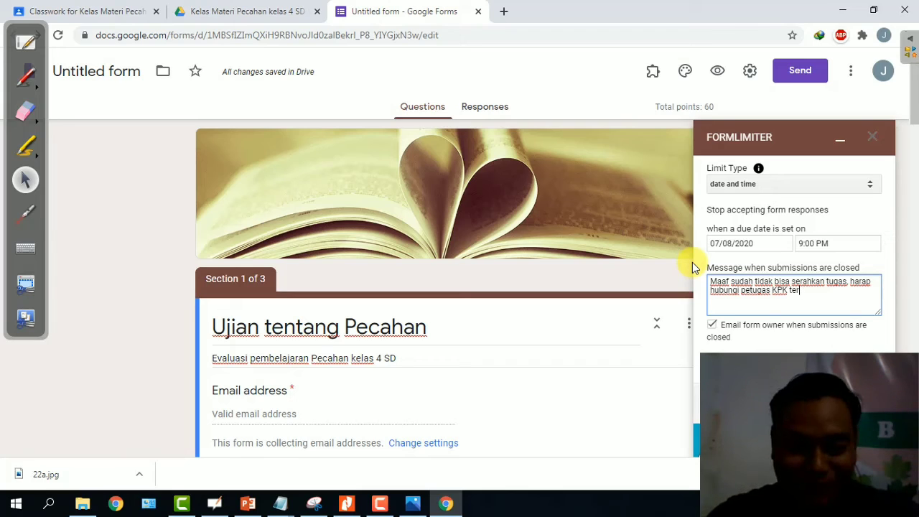
text(deka)
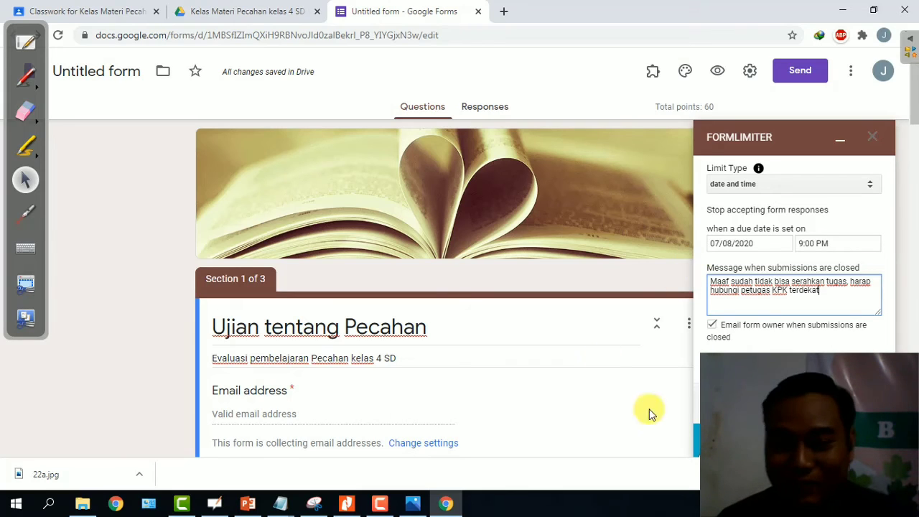
text(t)
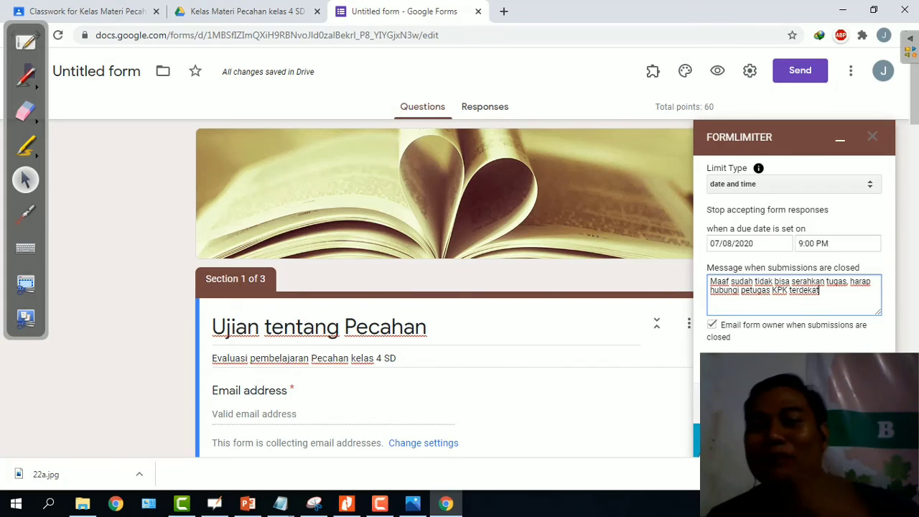
click(745, 365)
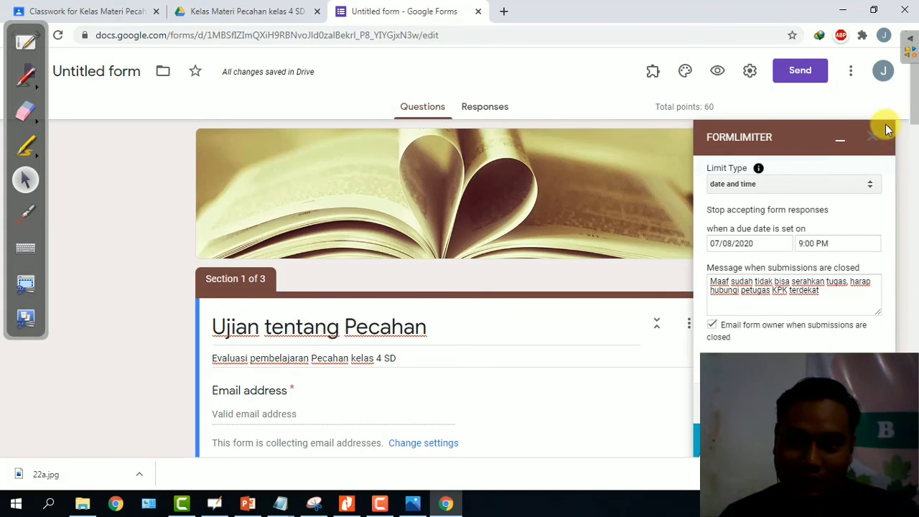
Close the formLimiter sidebar and return to the top of the quiz editor.
click(868, 139)
scroll(596, 272, down, 15)
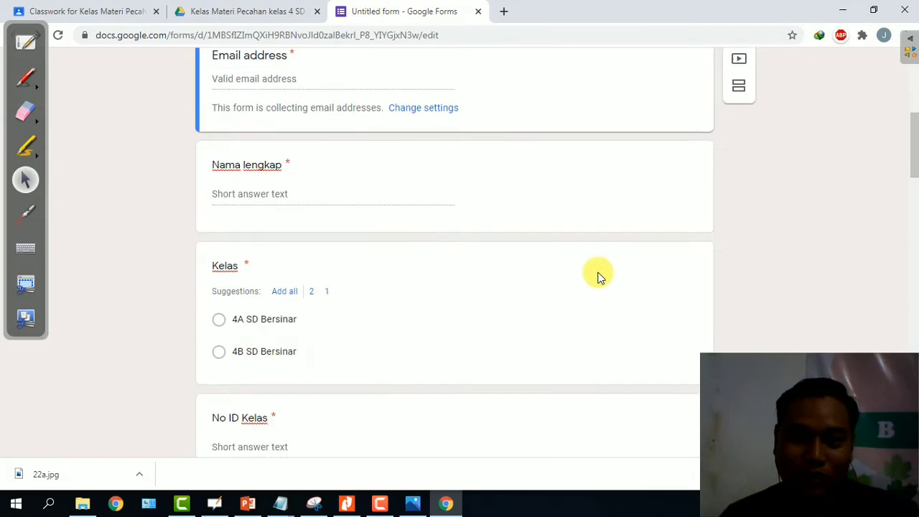
scroll(566, 216, down, 5)
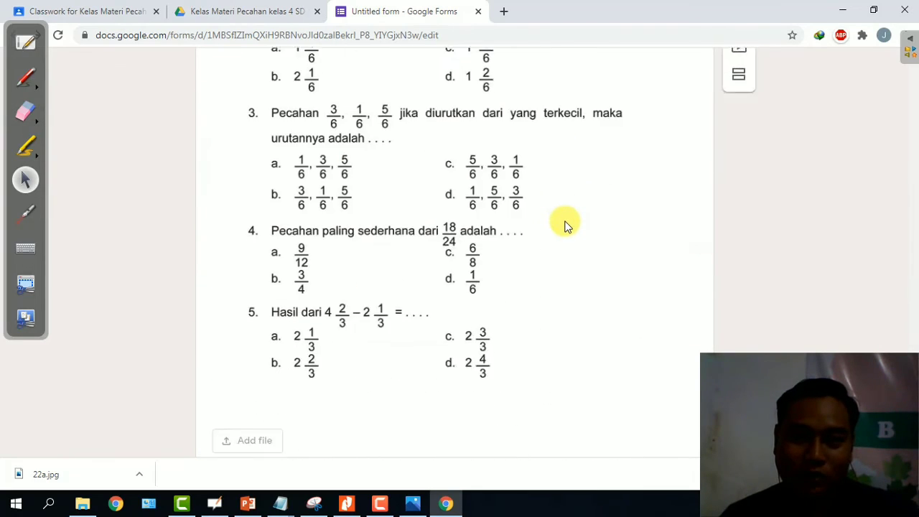
scroll(565, 221, up, 10)
scroll(565, 227, up, 20)
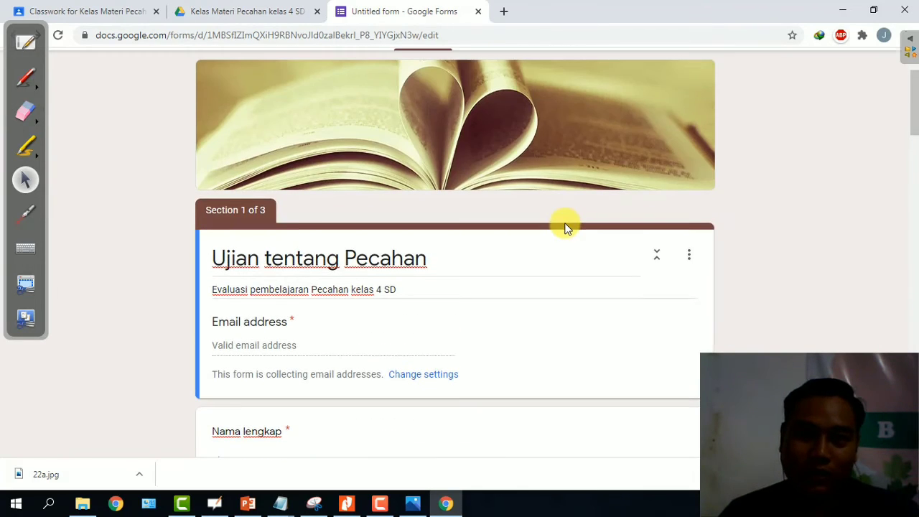
scroll(639, 158, up, 2)
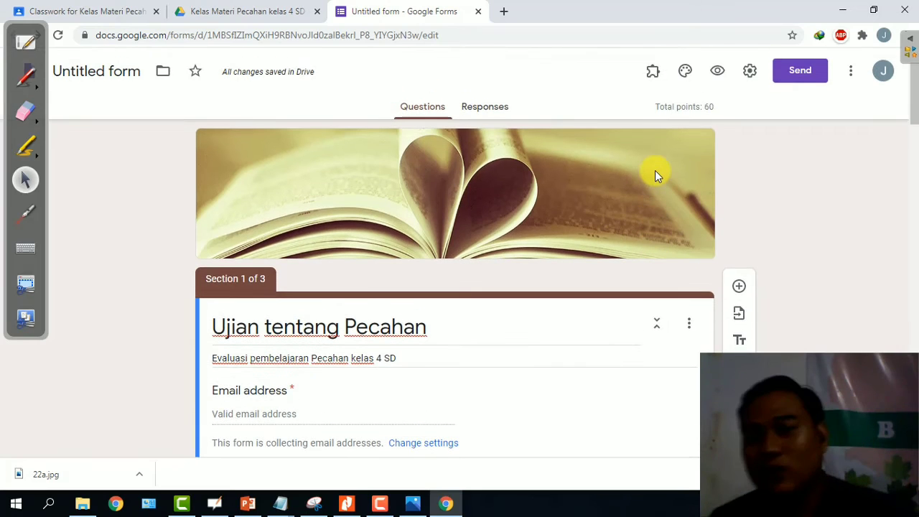
Preview the quiz as a respondent and enter the respondent's email address.
click(717, 72)
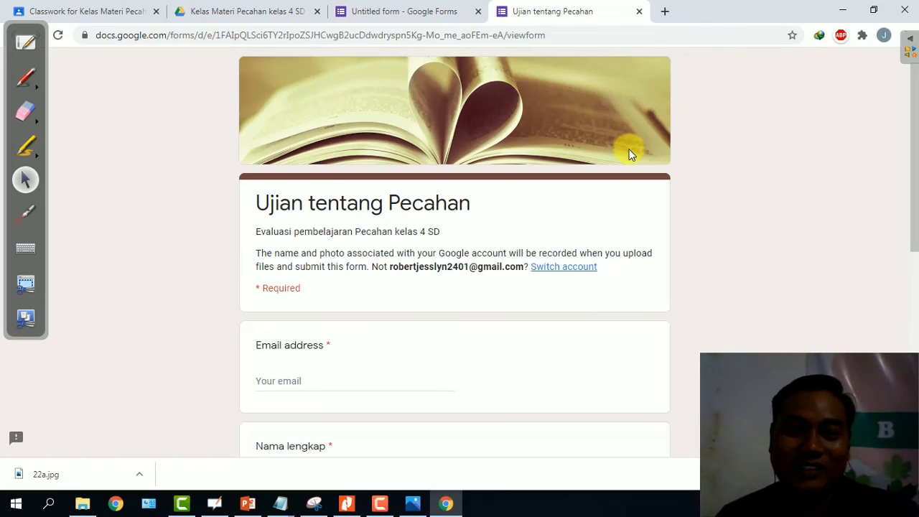
scroll(630, 153, down, 2)
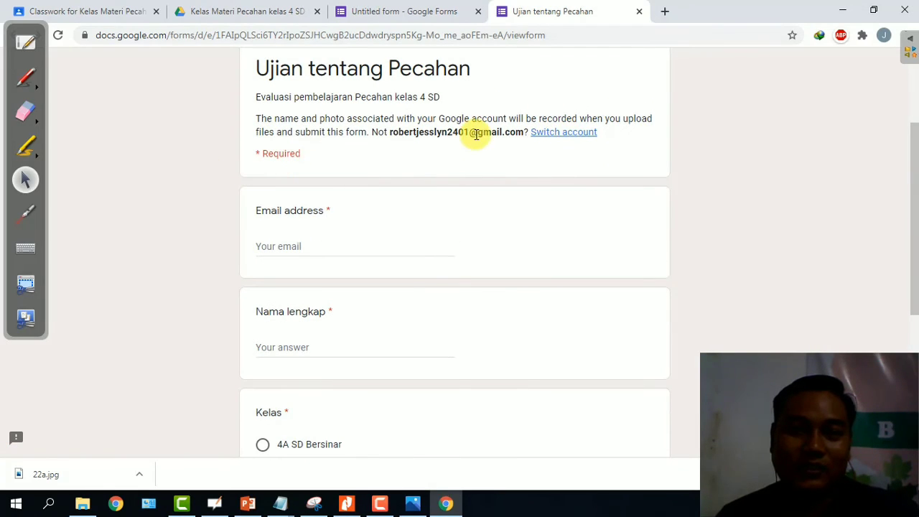
scroll(562, 119, up, 2)
scroll(550, 199, down, 4)
click(335, 121)
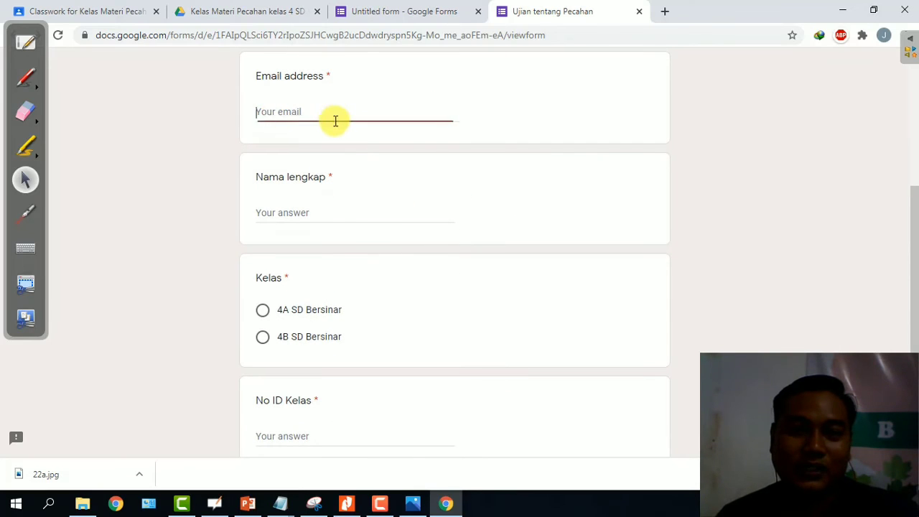
scroll(343, 135, up, 2)
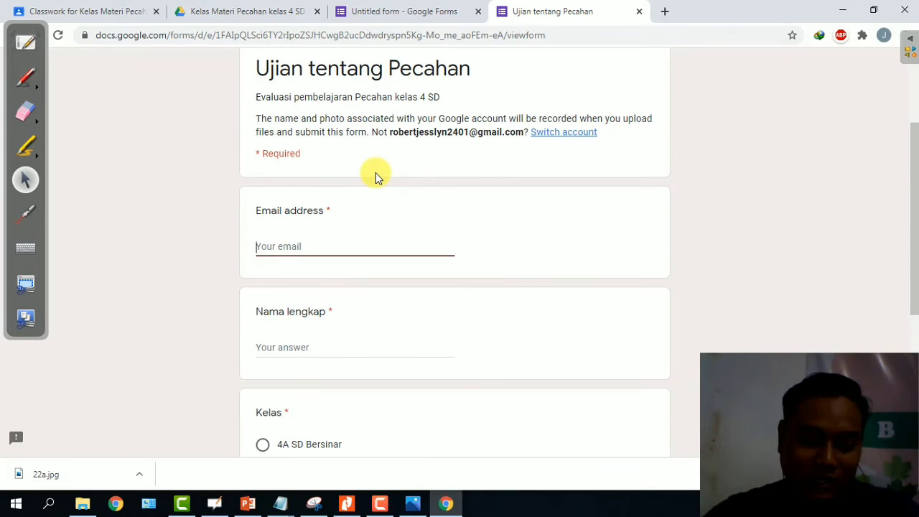
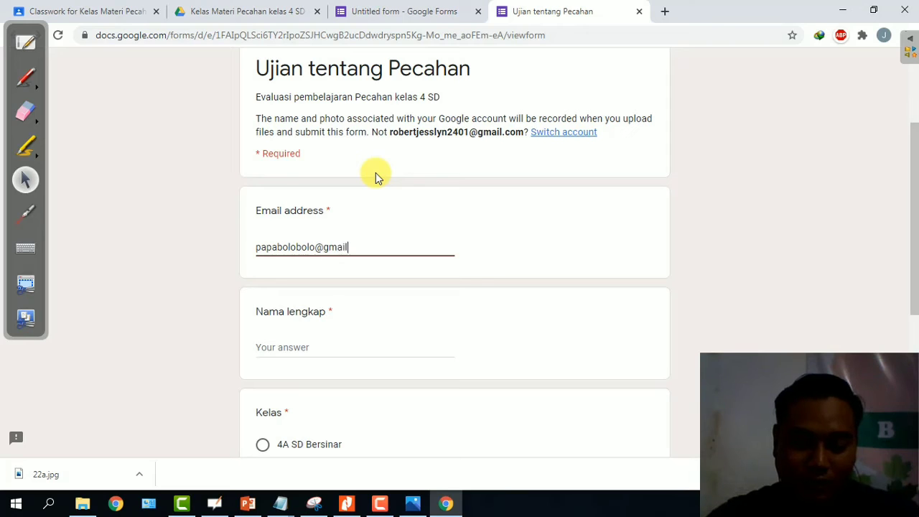
Enter the respondent's full name and choose class 4B SD Bersinar.
scroll(366, 215, down, 1)
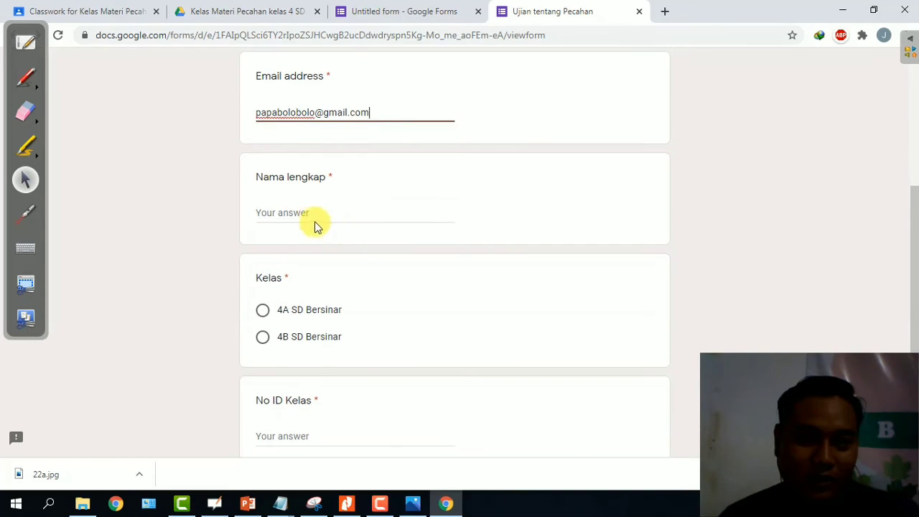
click(313, 213)
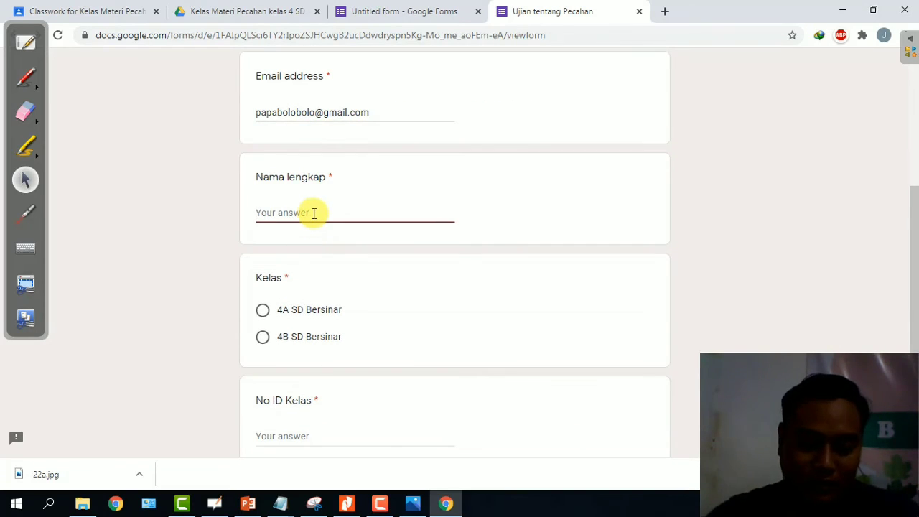
text(paijo)
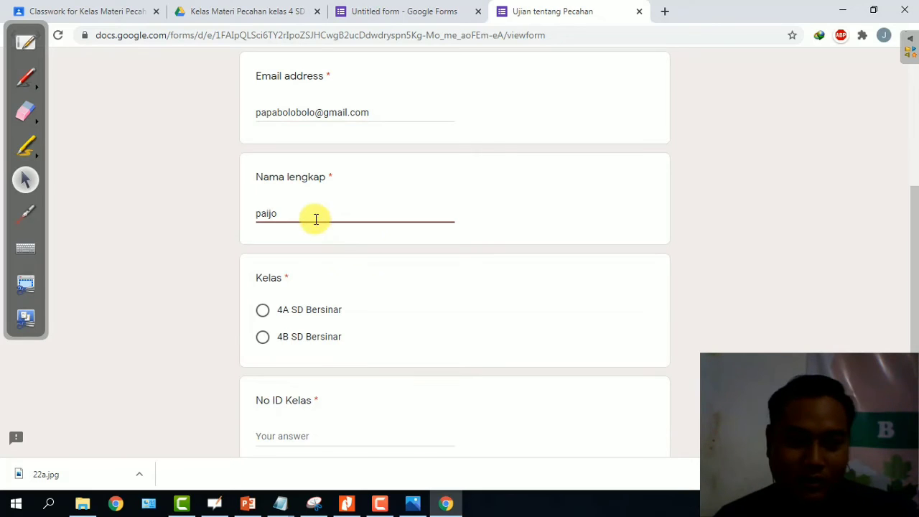
scroll(345, 244, down, 2)
click(267, 207)
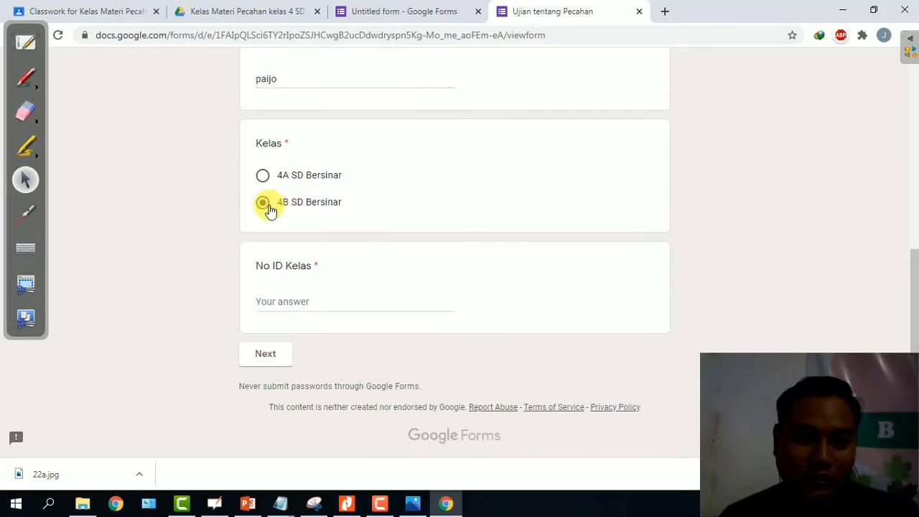
Enter the class ID number for No ID Kelas and continue to the next section.
click(309, 290)
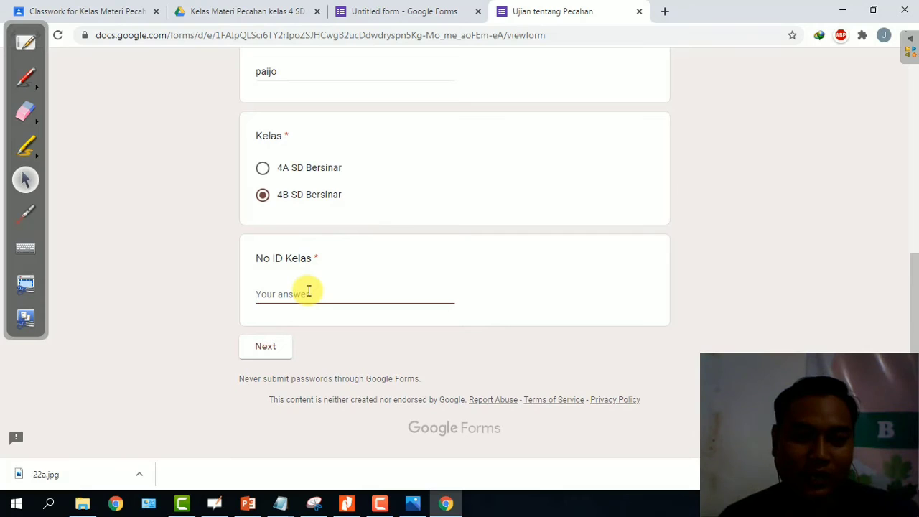
scroll(312, 295, up, 5)
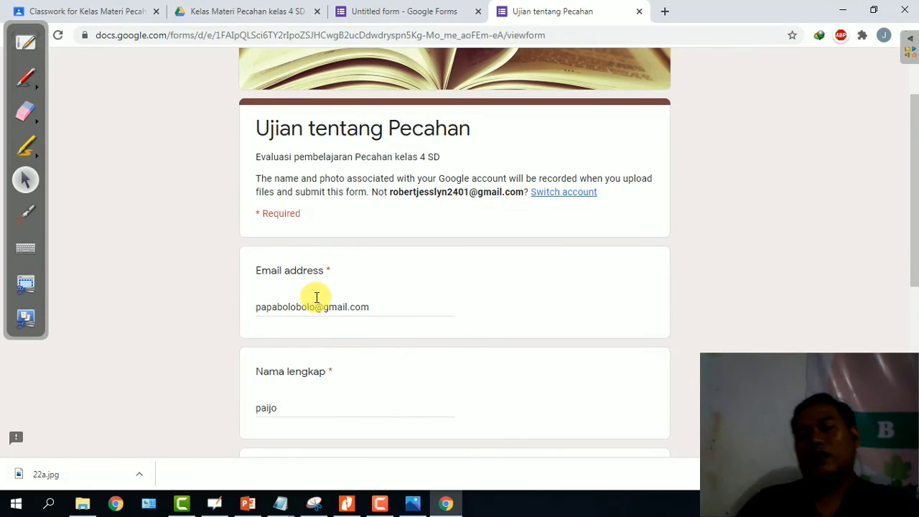
scroll(316, 299, down, 5)
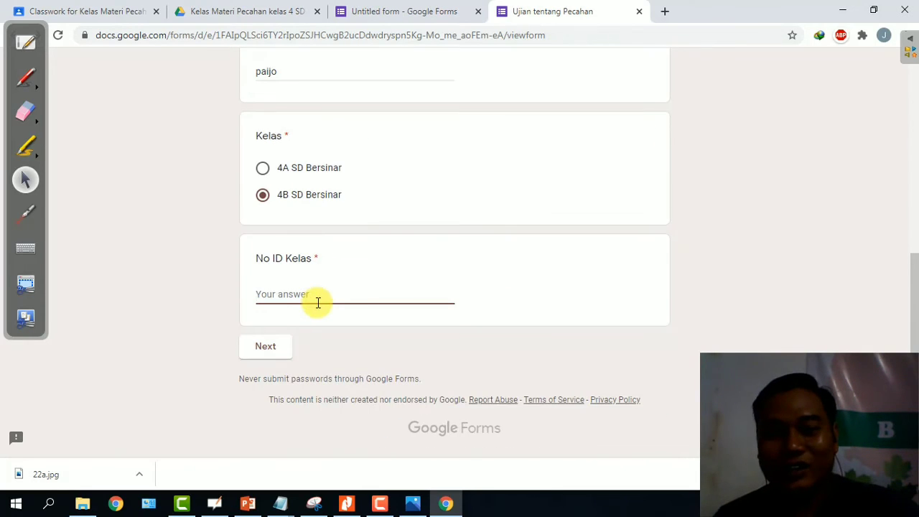
scroll(330, 316, up, 6)
scroll(405, 256, down, 5)
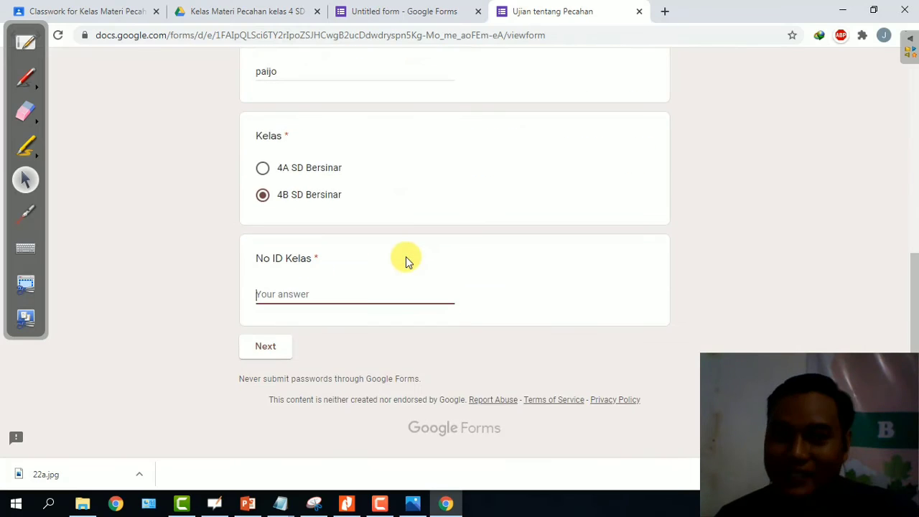
scroll(405, 256, up, 3)
scroll(406, 256, down, 1)
scroll(405, 261, down, 1)
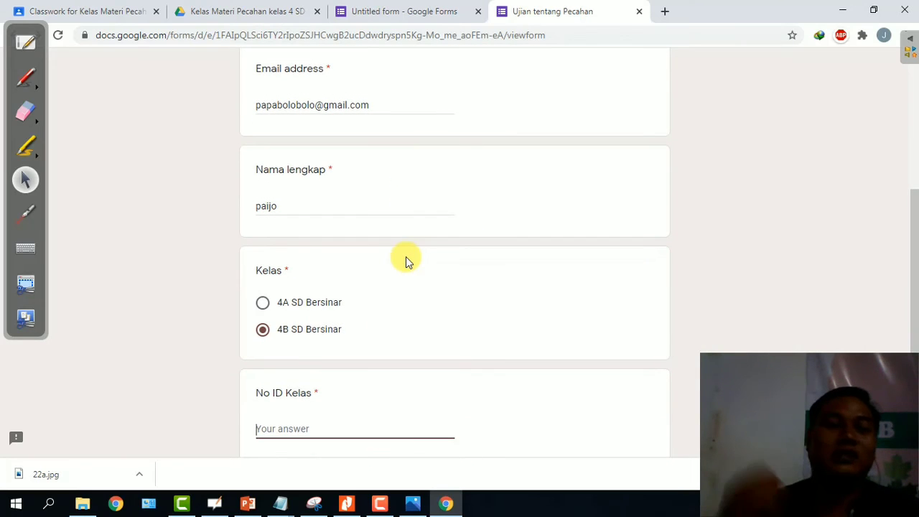
scroll(406, 260, down, 2)
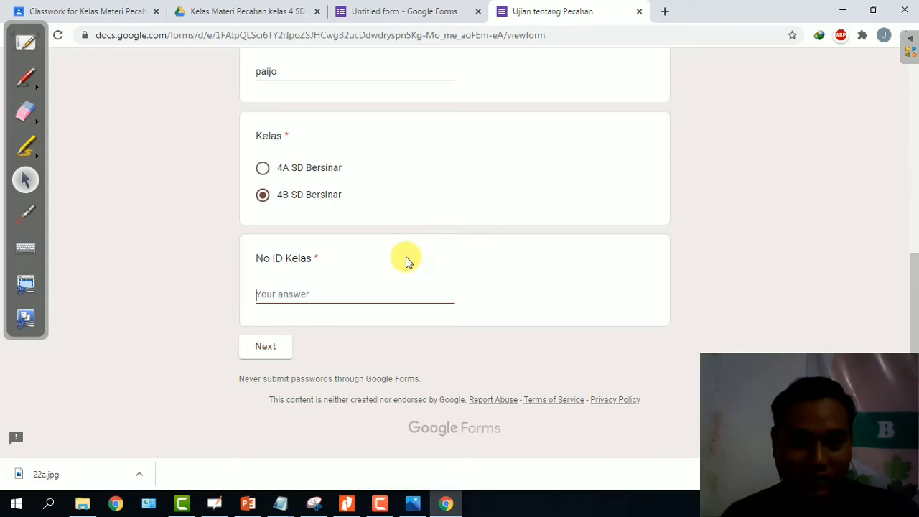
text(123455)
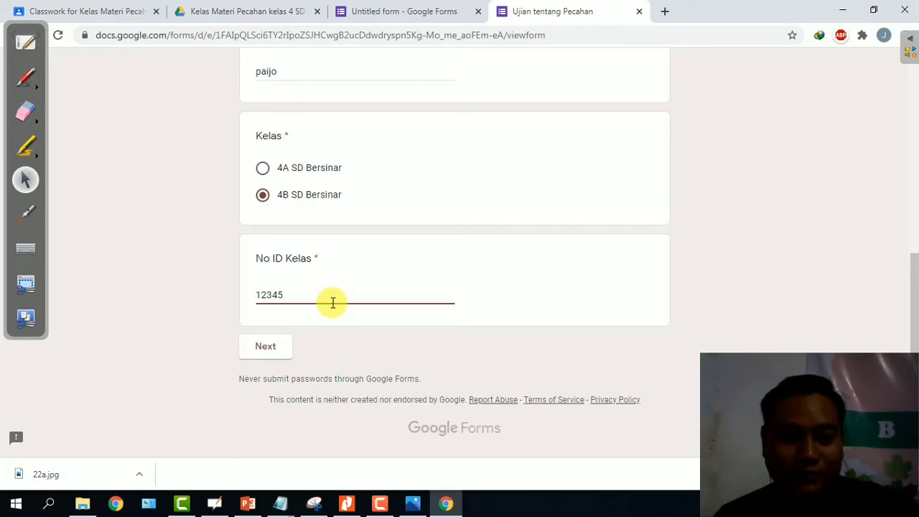
click(267, 347)
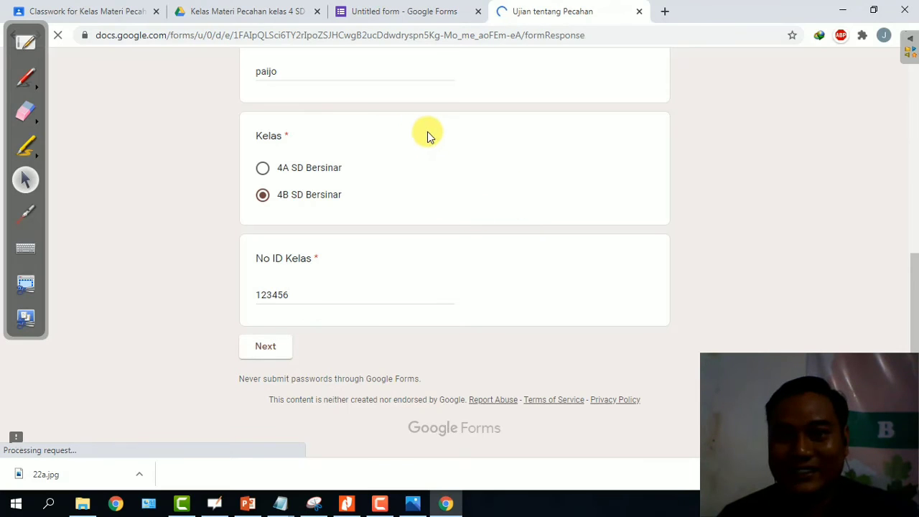
Answer pecahan biasa with 1, campuran with 2, senilai with 3, then go to the next section.
scroll(459, 146, down, 5)
scroll(460, 147, up, 5)
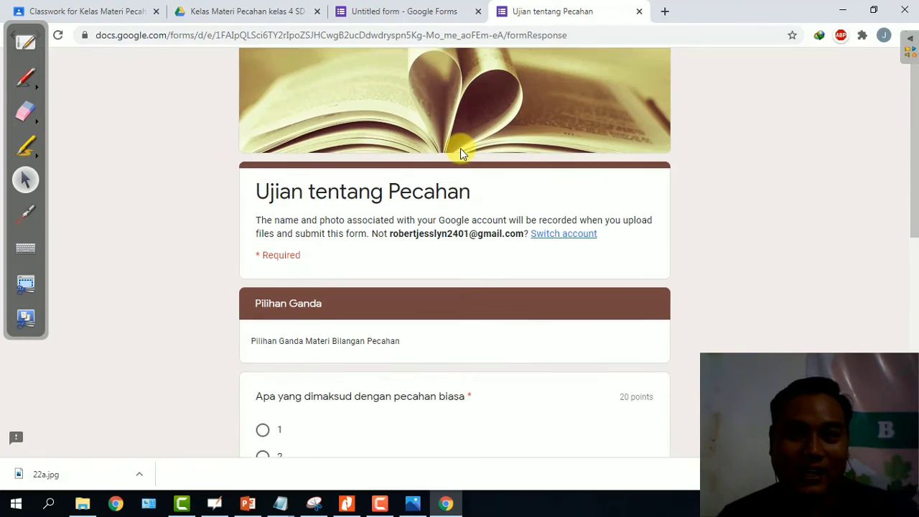
scroll(459, 153, down, 4)
scroll(459, 154, up, 3)
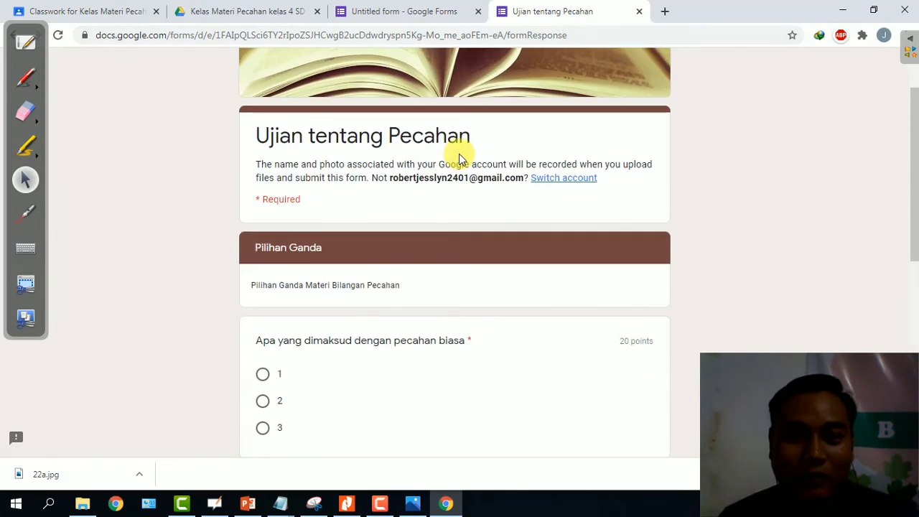
scroll(458, 154, down, 3)
scroll(452, 164, down, 1)
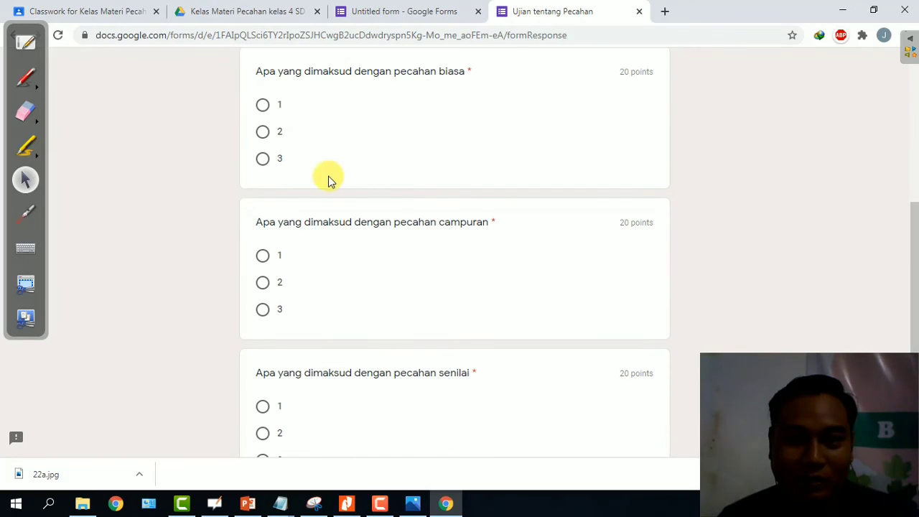
click(261, 105)
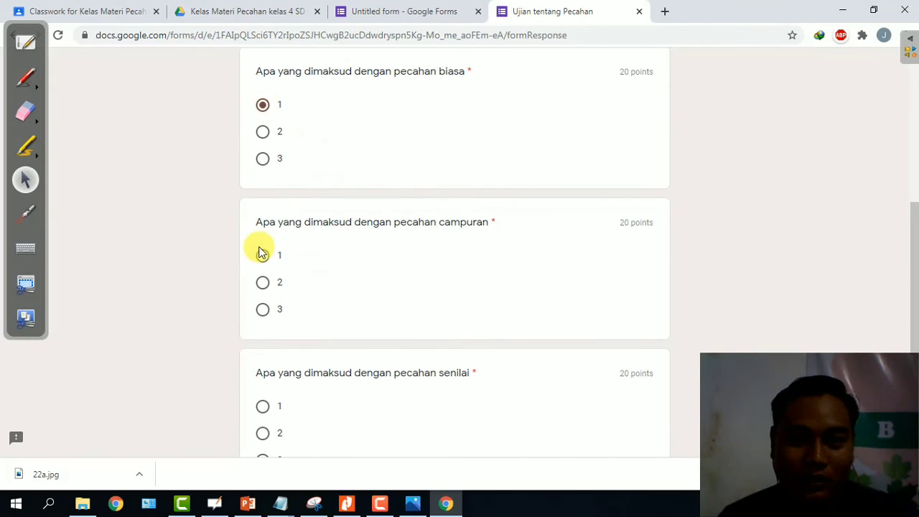
click(262, 282)
scroll(375, 221, down, 3)
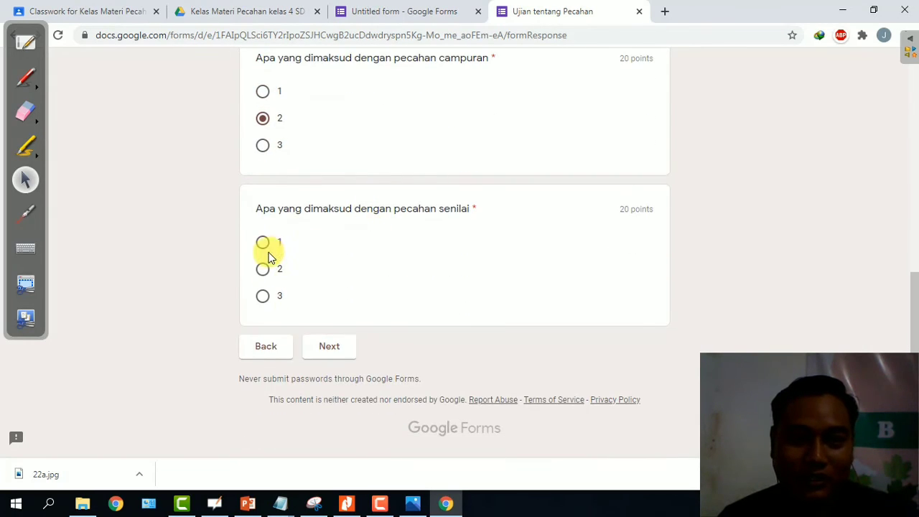
click(262, 296)
scroll(545, 205, up, 7)
scroll(544, 205, down, 7)
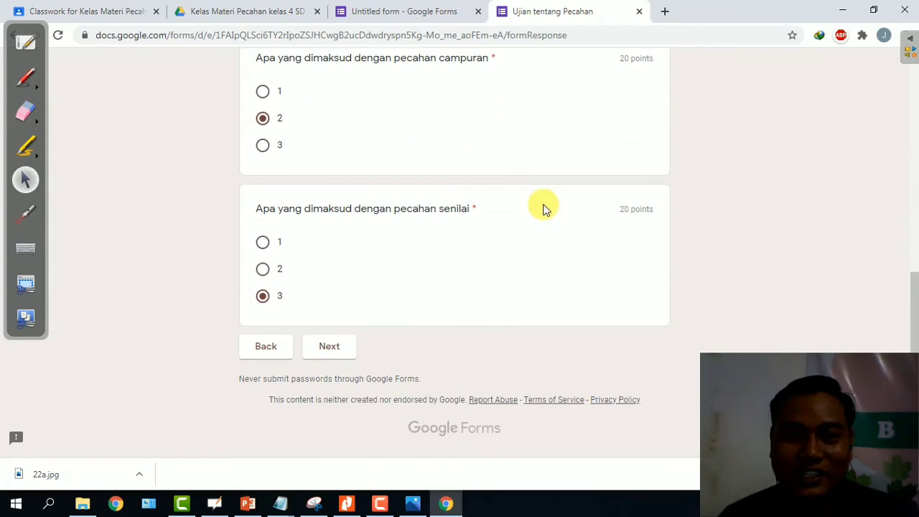
scroll(543, 209, up, 5)
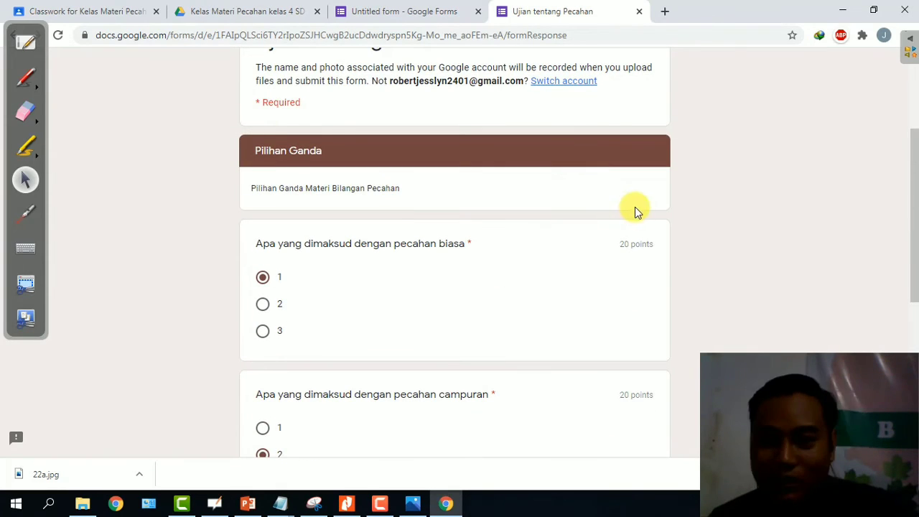
scroll(627, 230, down, 5)
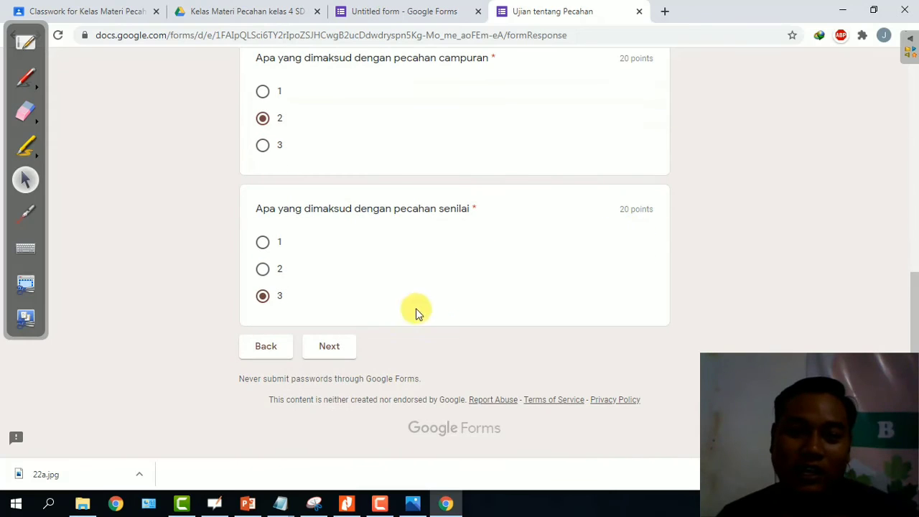
click(324, 349)
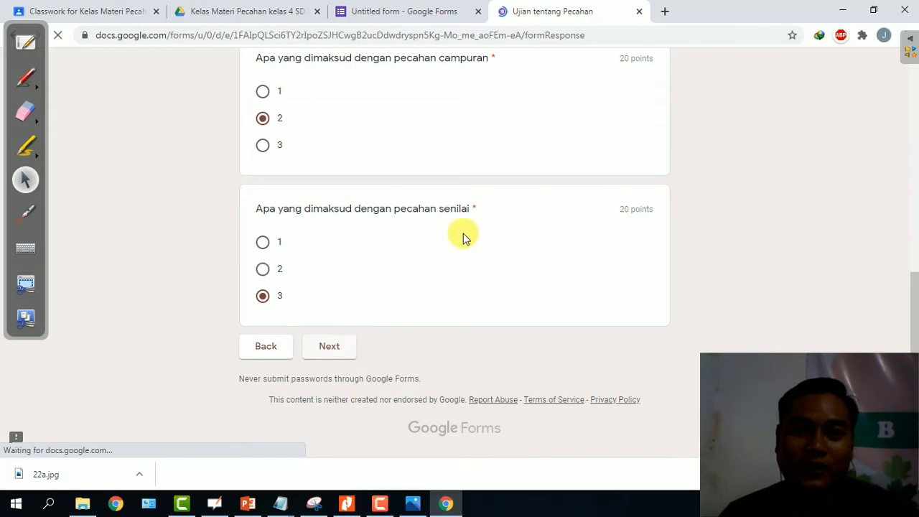
Start attaching a file to the quiz's last, file-upload question.
scroll(529, 204, down, 7)
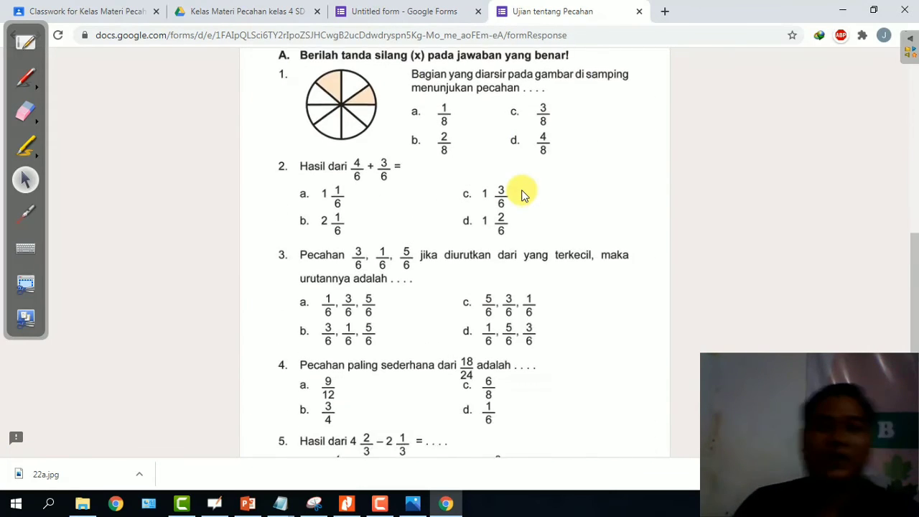
scroll(521, 192, up, 6)
scroll(521, 192, down, 3)
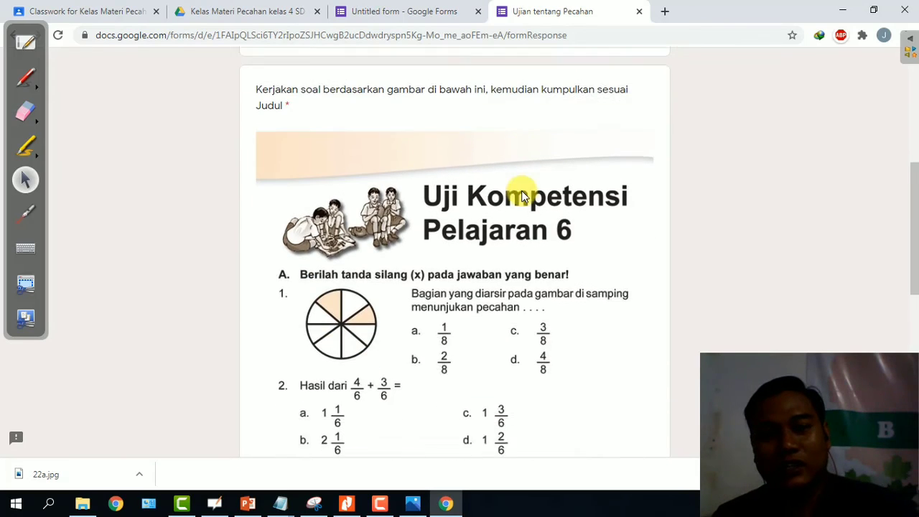
scroll(521, 190, down, 1)
scroll(521, 192, down, 2)
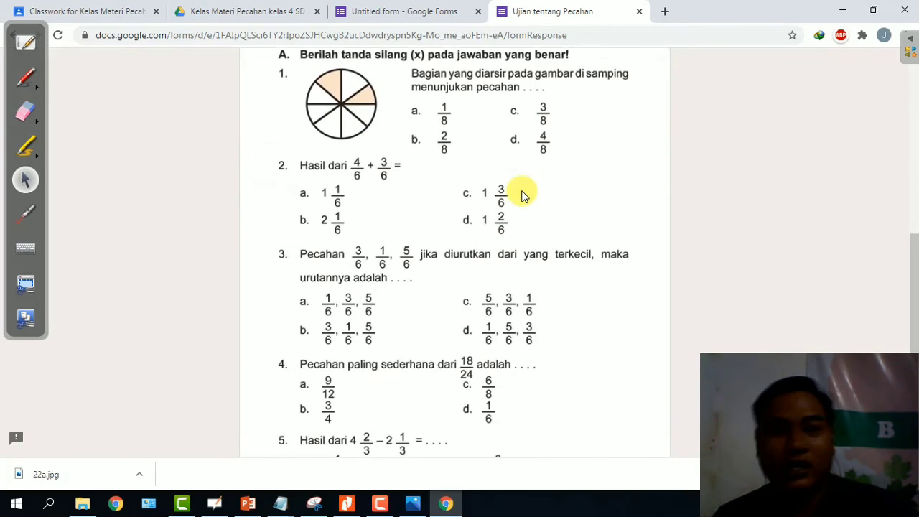
scroll(523, 191, up, 1)
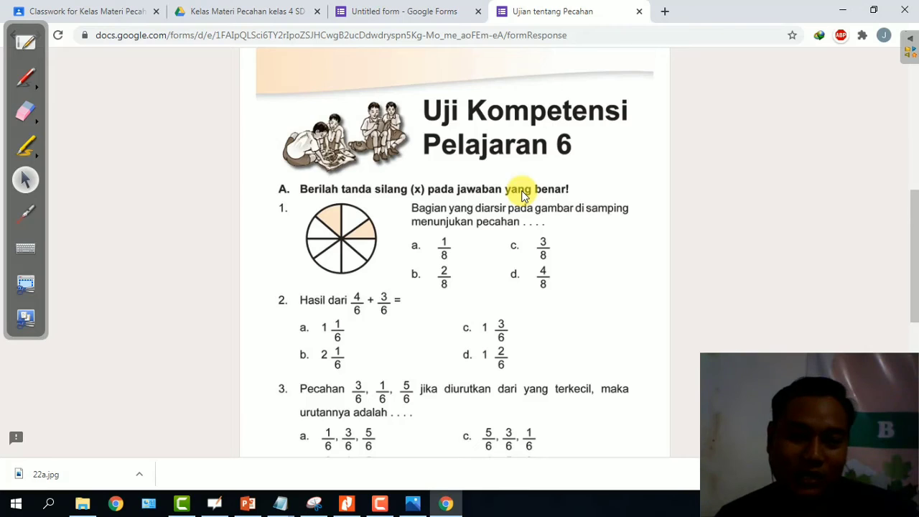
scroll(516, 198, down, 2)
scroll(505, 193, down, 2)
scroll(506, 195, up, 6)
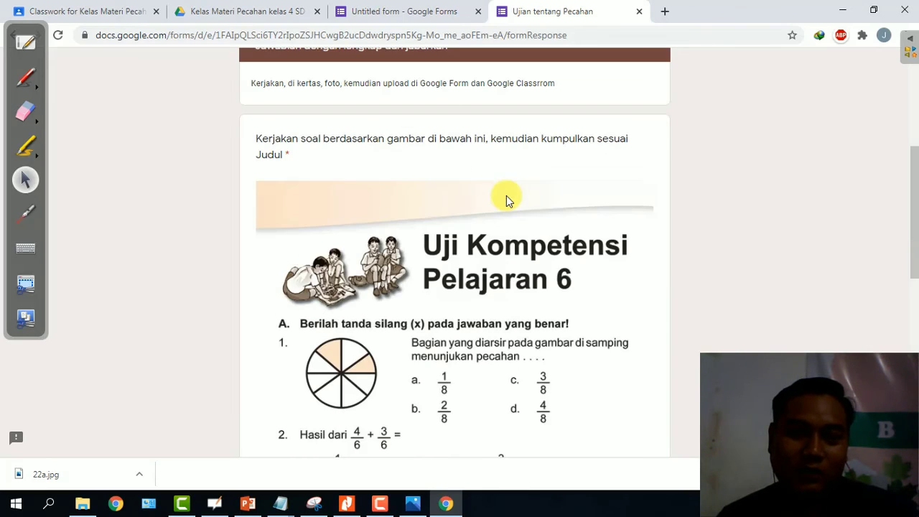
scroll(380, 119, up, 2)
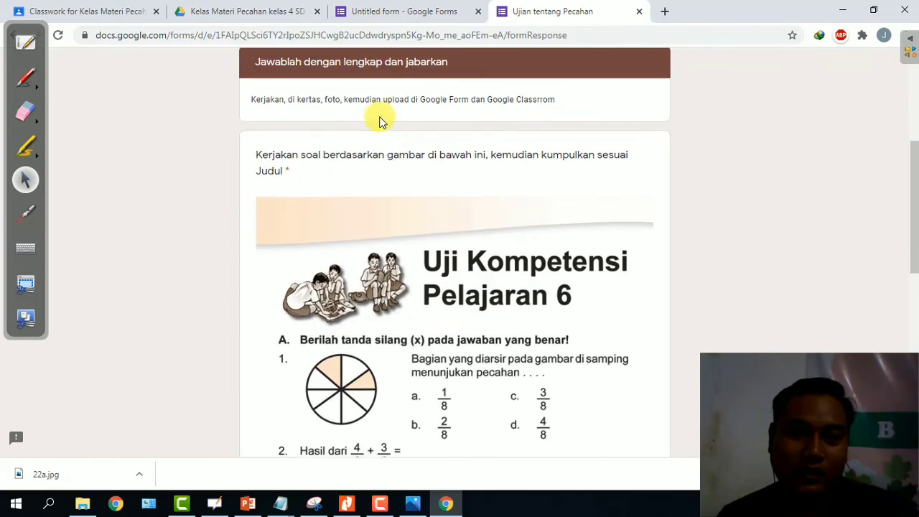
scroll(591, 222, down, 7)
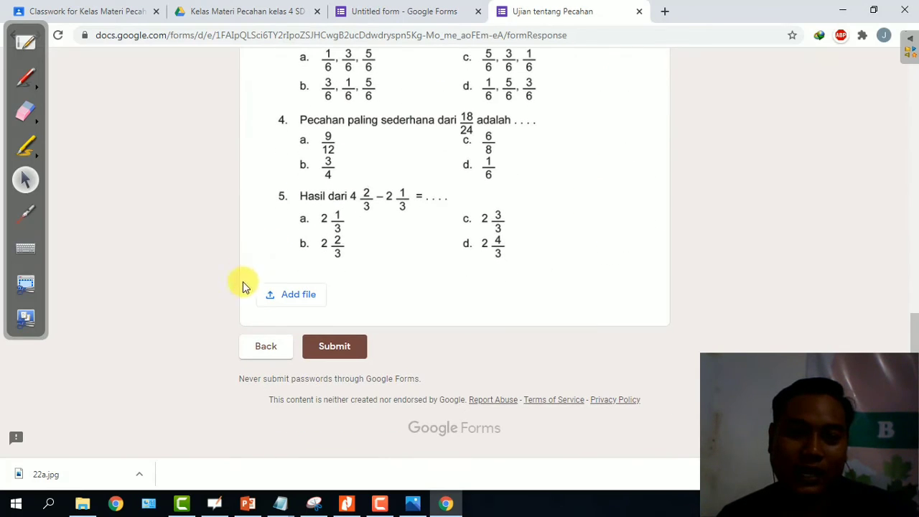
scroll(542, 160, up, 5)
scroll(542, 161, down, 5)
scroll(543, 164, down, 1)
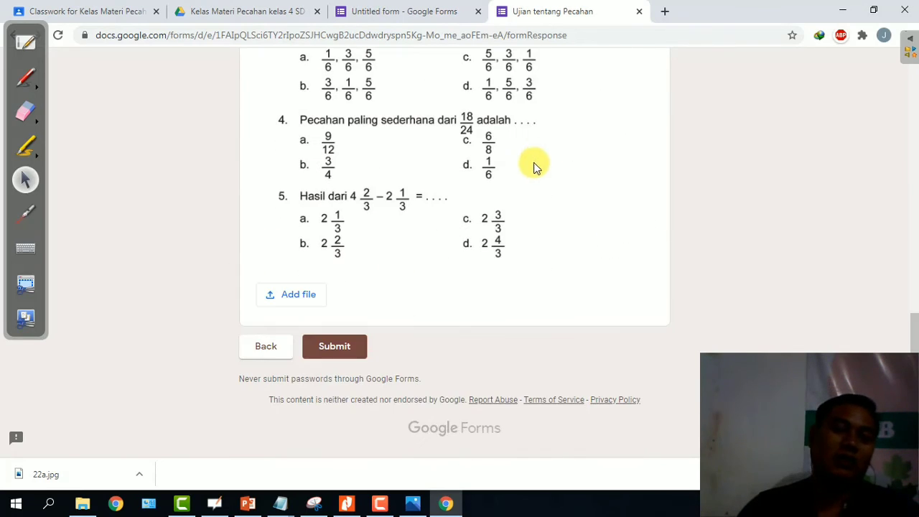
click(292, 302)
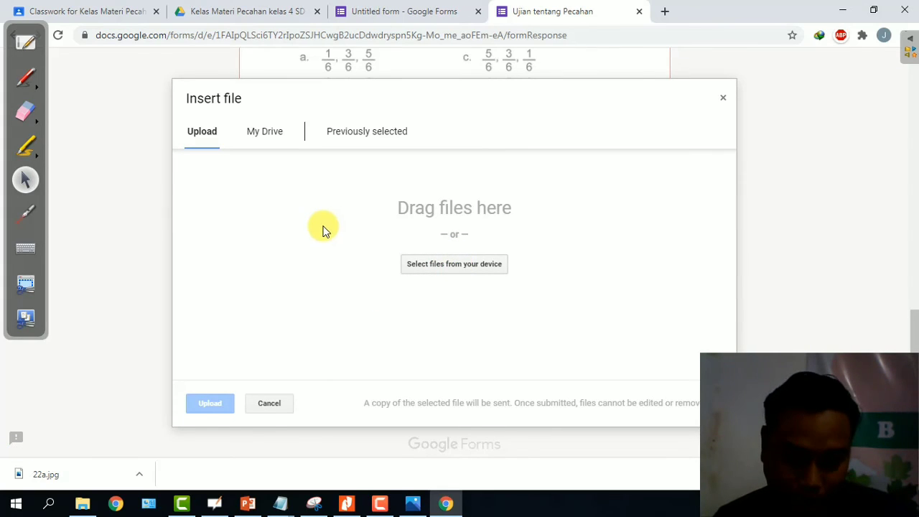
Upload Bahan.PNG from the computer as the answer to the last question.
click(435, 263)
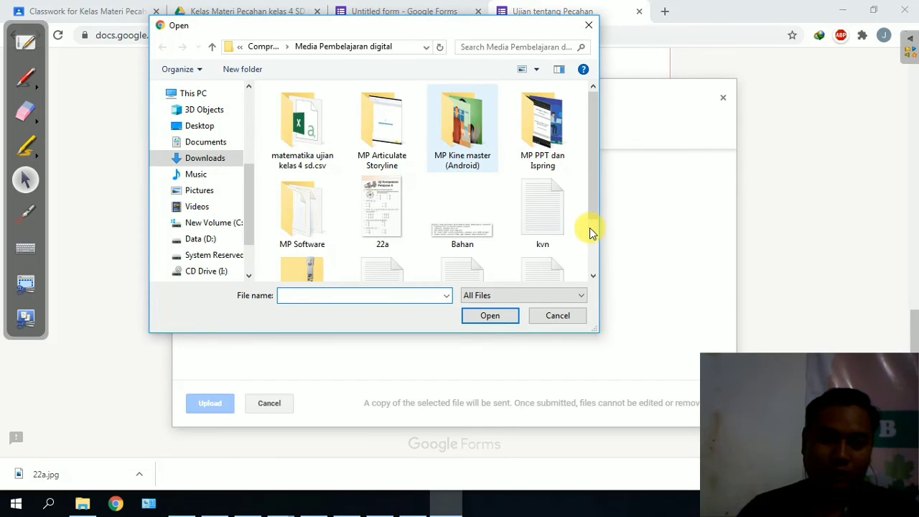
scroll(464, 213, down, 2)
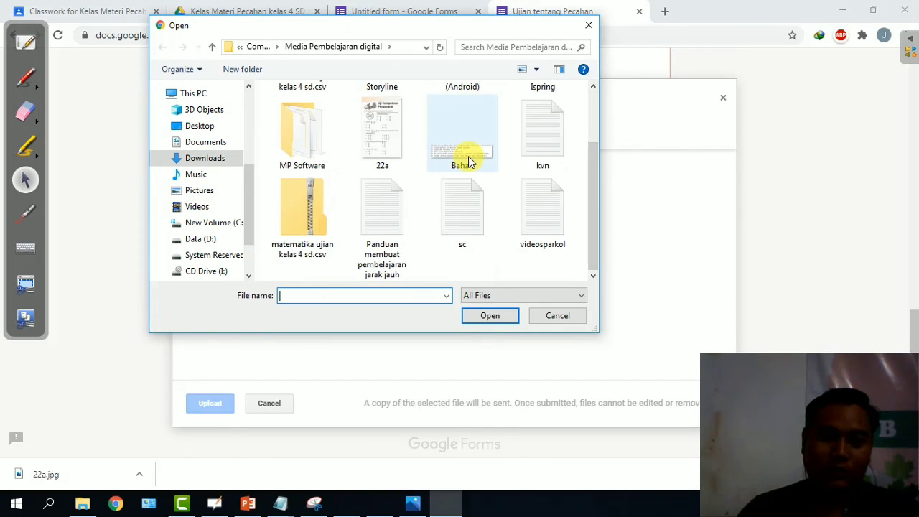
key(Escape)
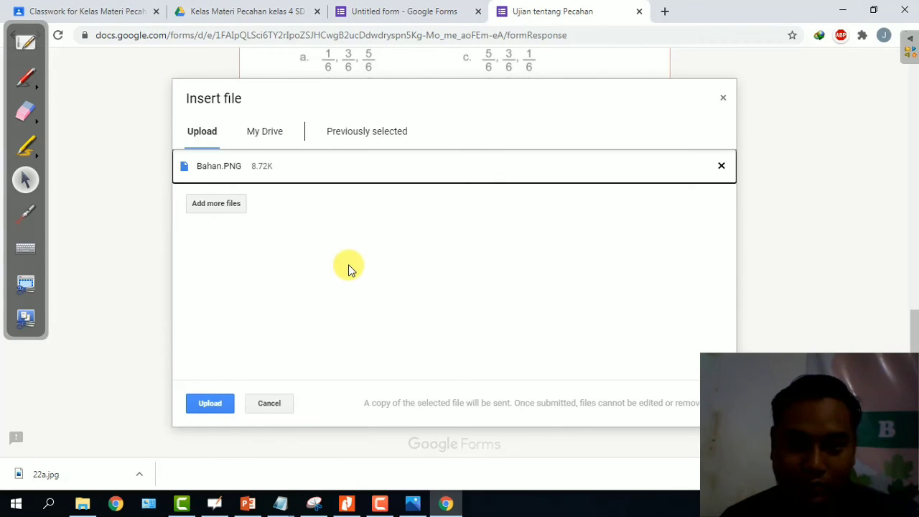
click(197, 401)
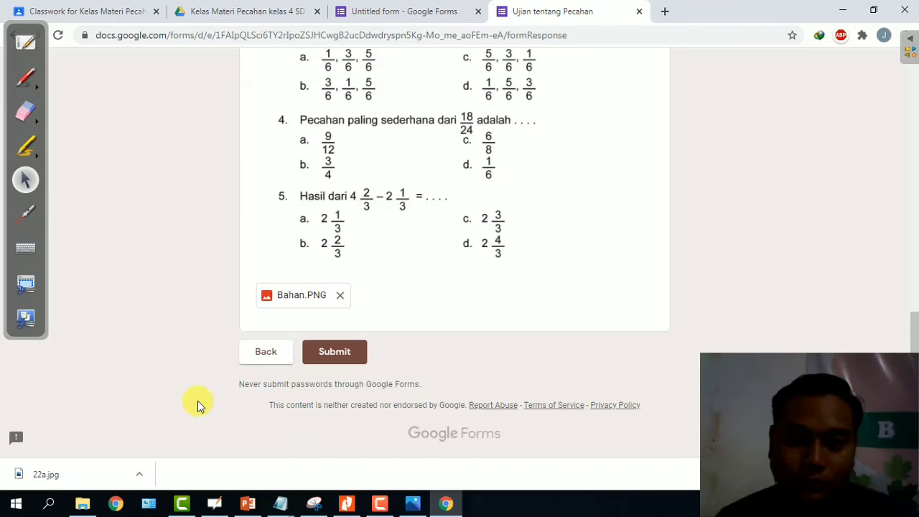
scroll(425, 309, up, 5)
scroll(373, 337, down, 5)
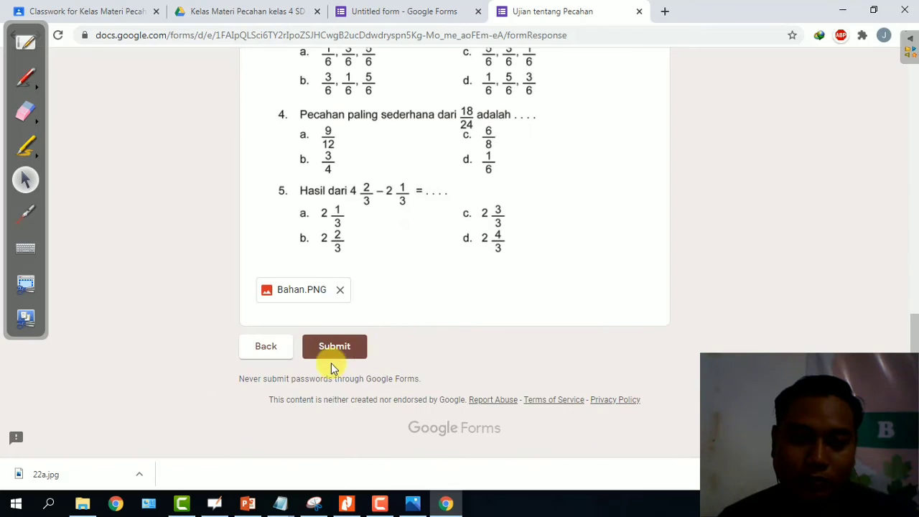
Submit the test response and close its tab.
click(331, 350)
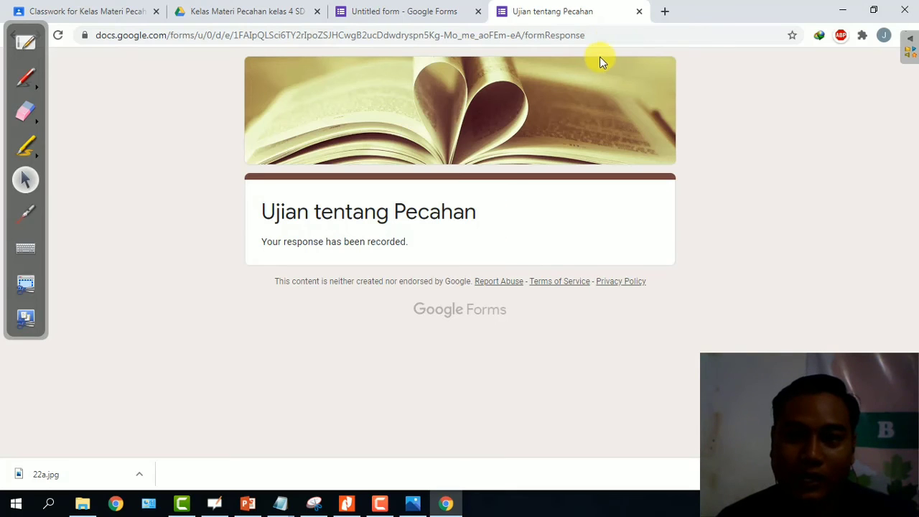
click(638, 12)
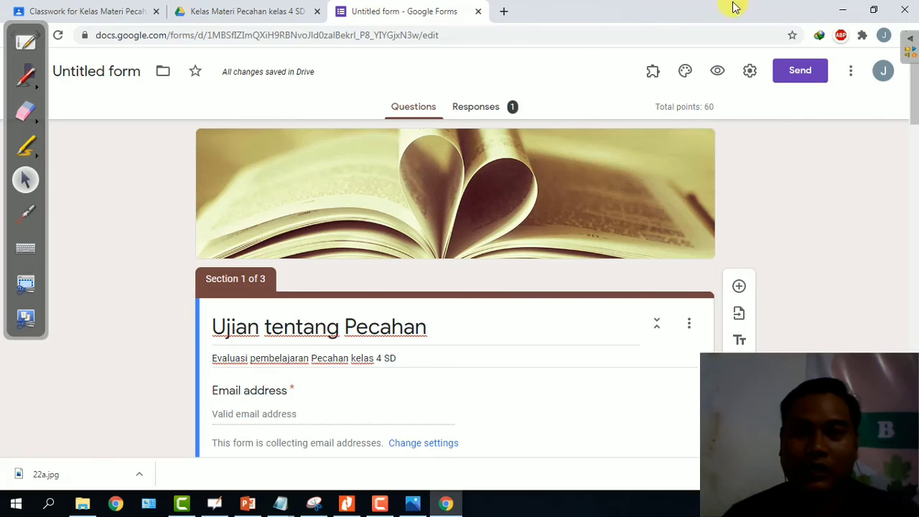
Look through the form's More options menu and Send dialog without changing anything.
click(848, 75)
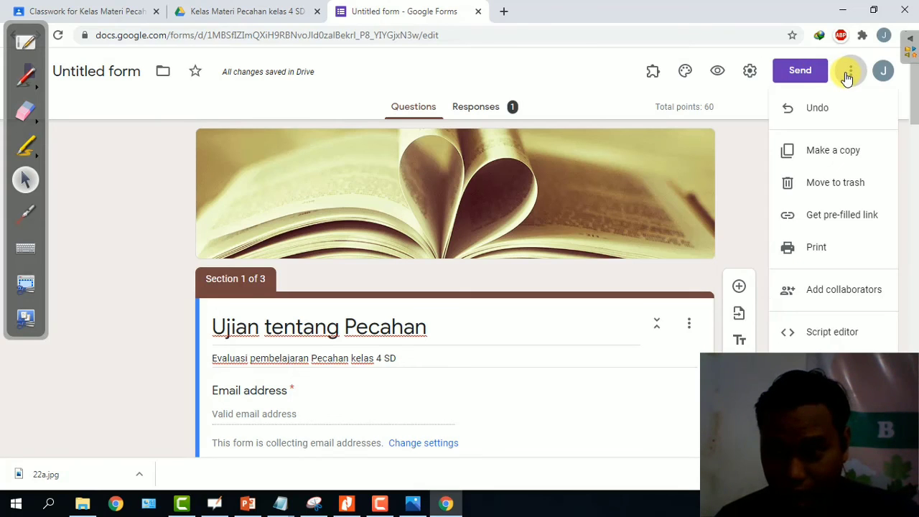
click(740, 105)
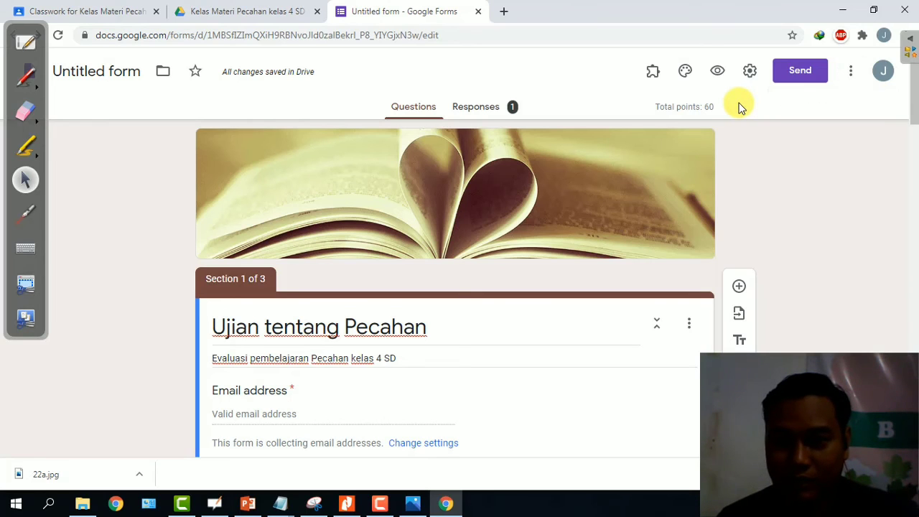
click(783, 76)
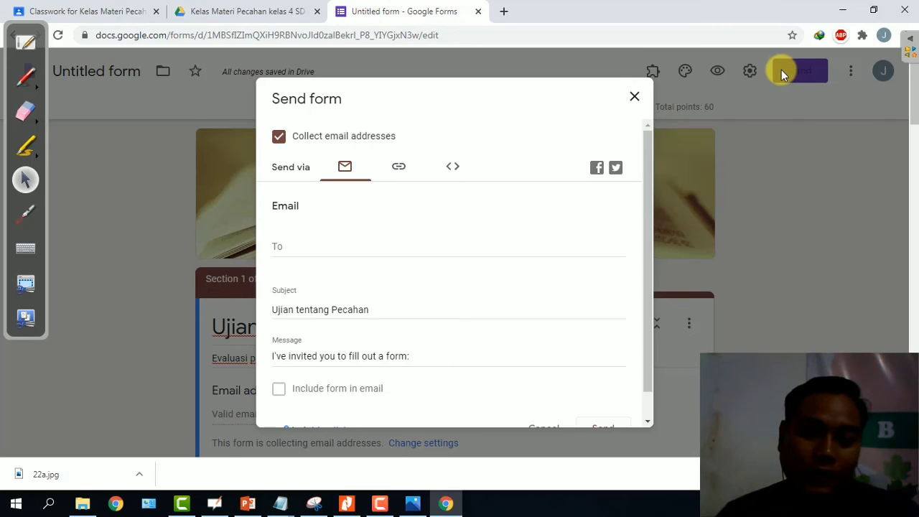
scroll(397, 290, down, 1)
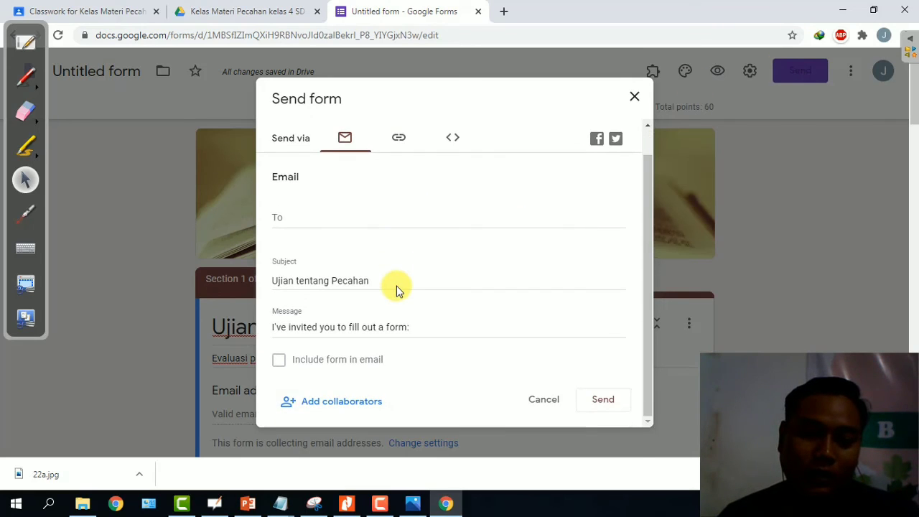
scroll(397, 285, up, 1)
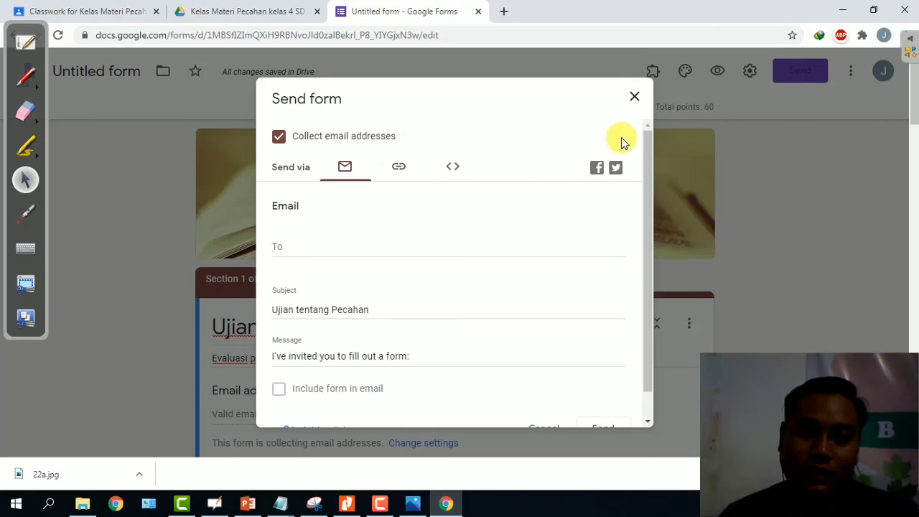
click(631, 103)
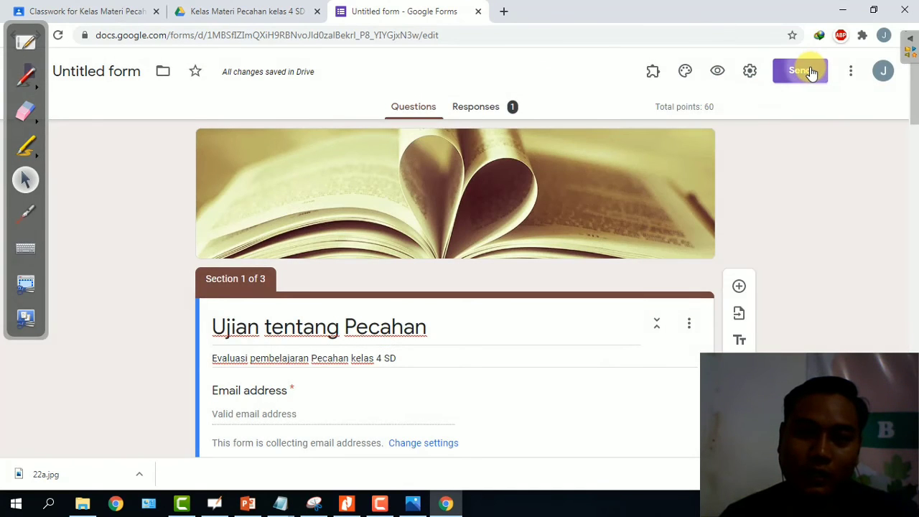
Copy the quiz's shortened forms.gle link and switch to the Classroom tab.
click(810, 72)
click(402, 169)
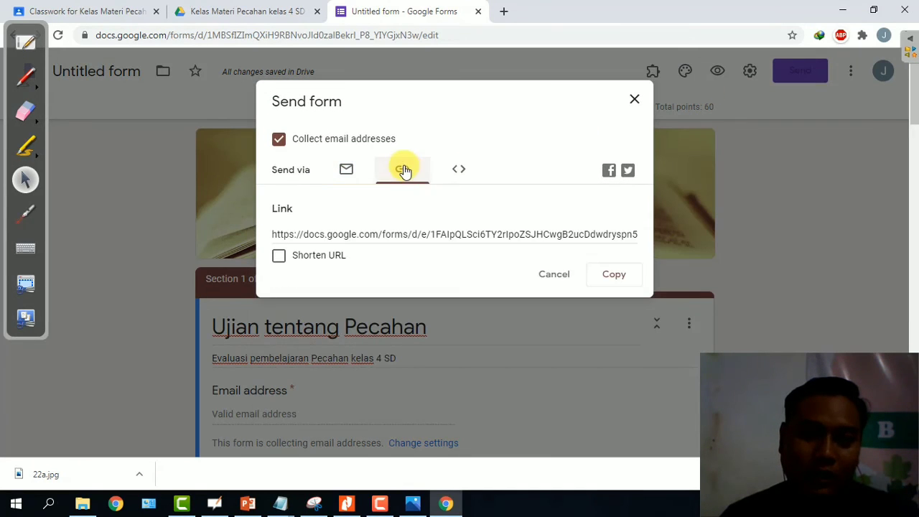
click(278, 258)
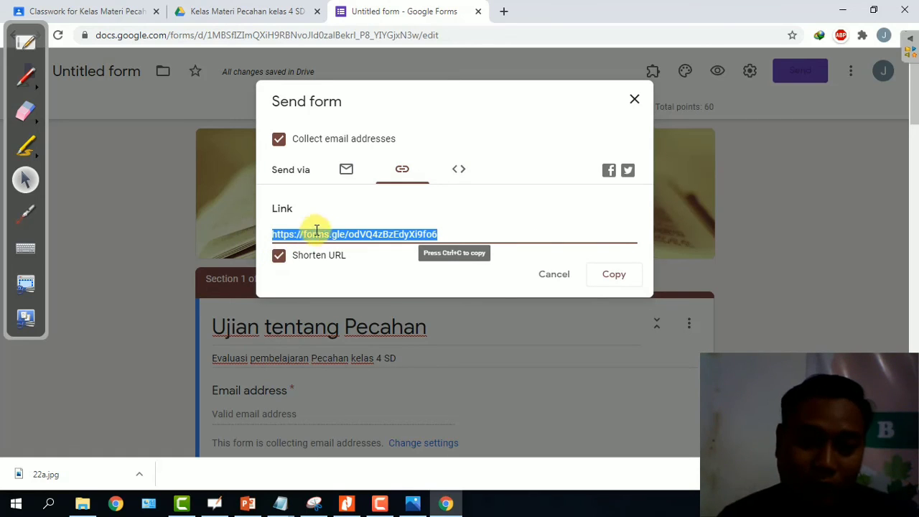
click(618, 274)
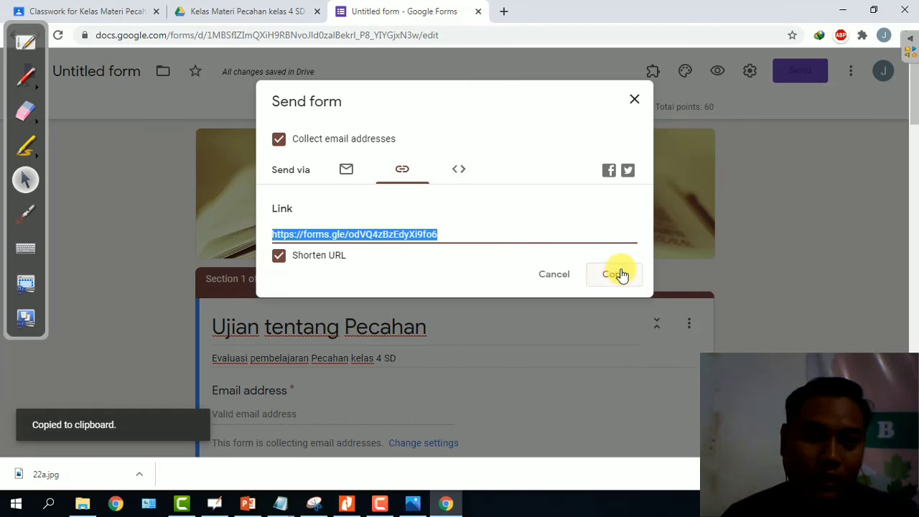
click(94, 12)
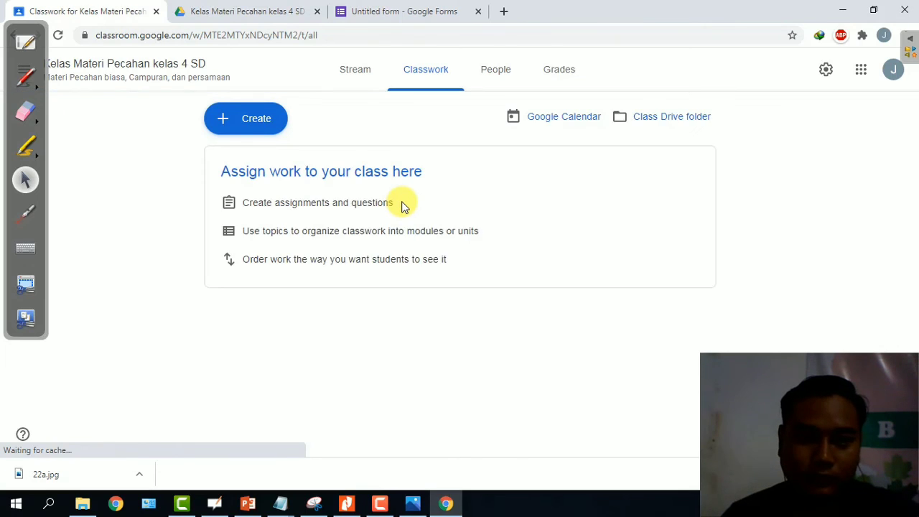
Start a class stream announcement containing the short quiz link and a deadline note.
click(362, 74)
click(468, 228)
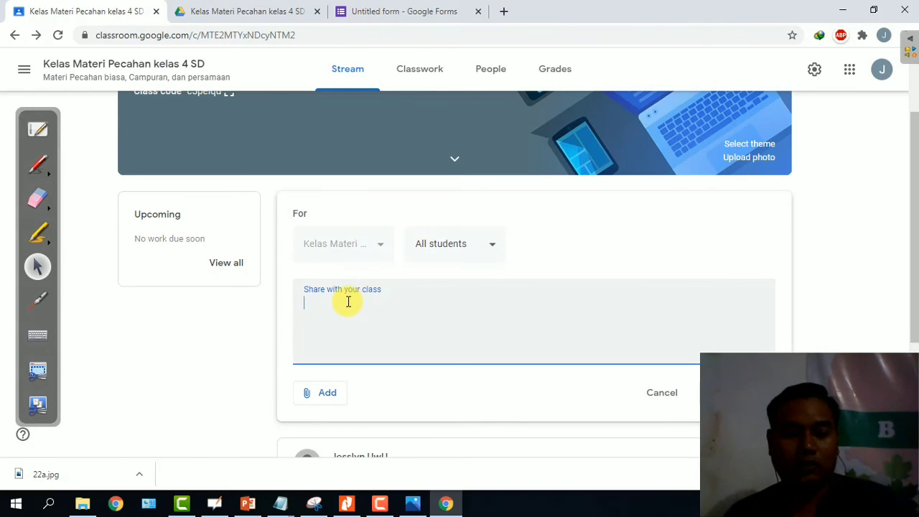
key(ctrl+v)
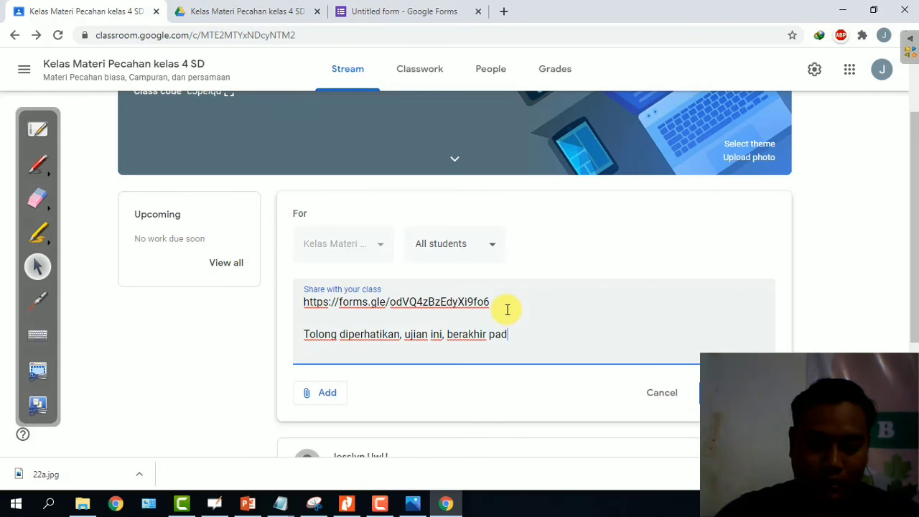
text(angga)
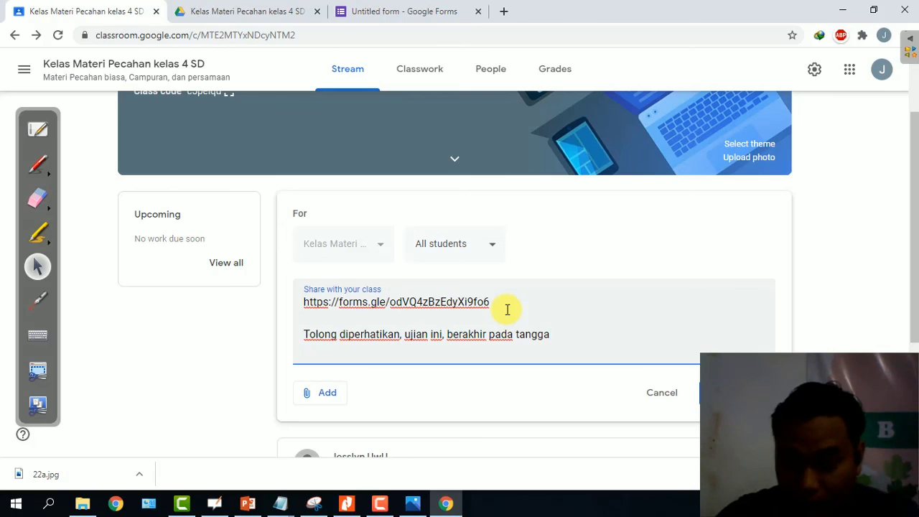
text(l)
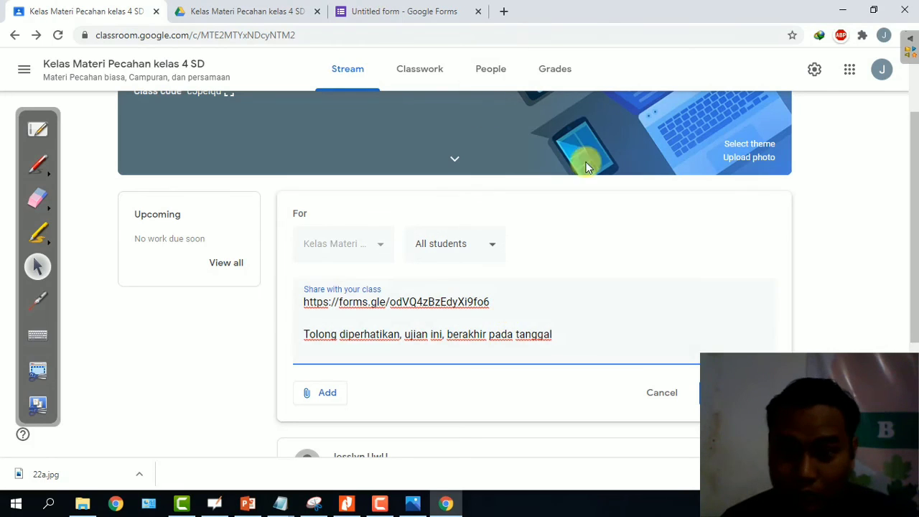
Check the date on the system calendar, then post the announcement ending on 8-Juli-2020.
click(867, 503)
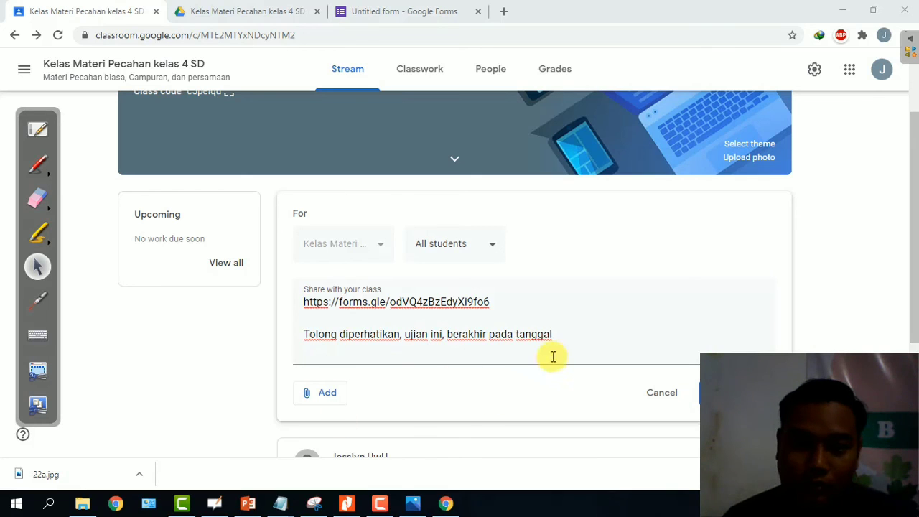
click(564, 332)
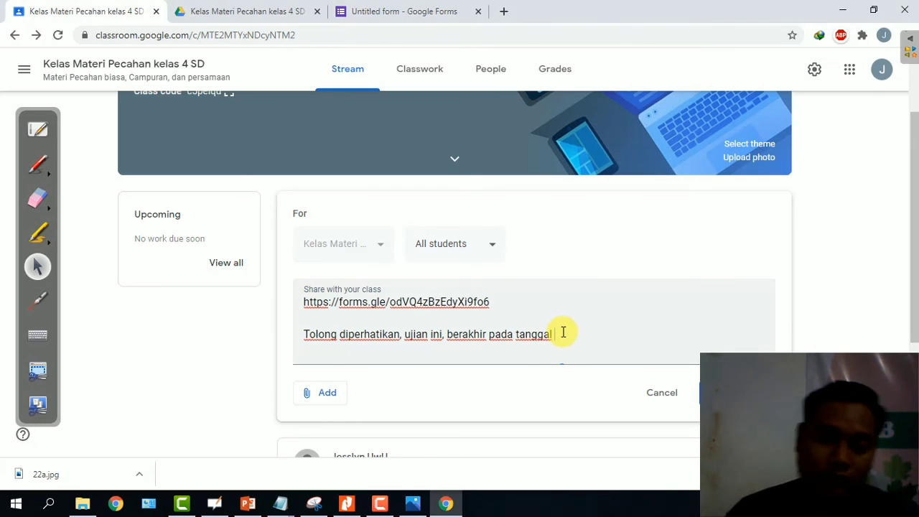
key(super+alt+d)
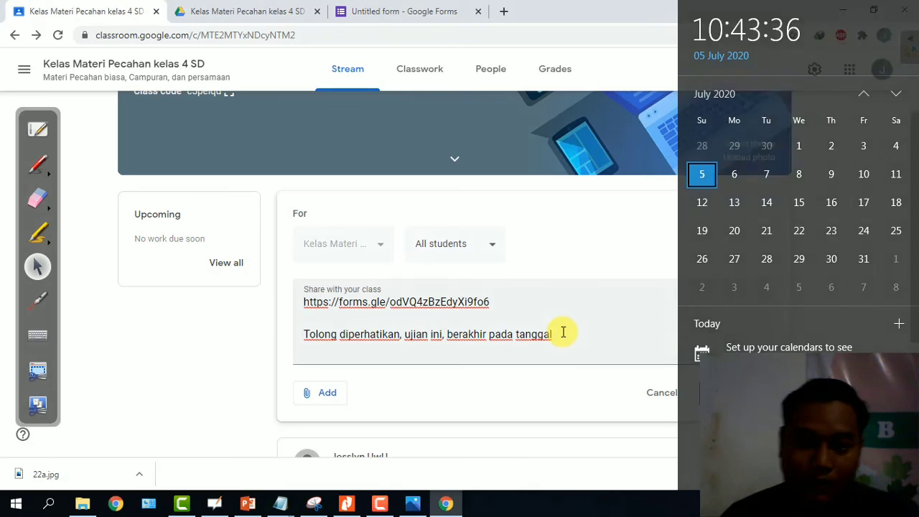
click(563, 332)
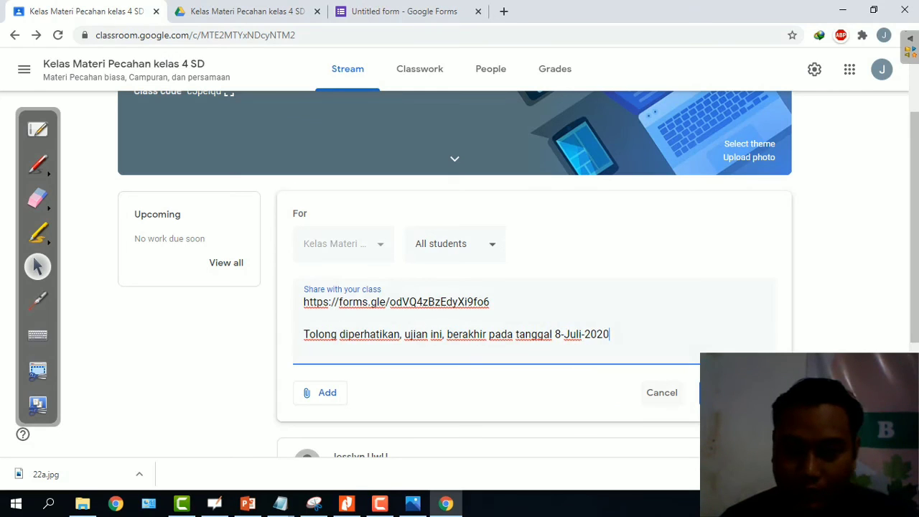
click(718, 392)
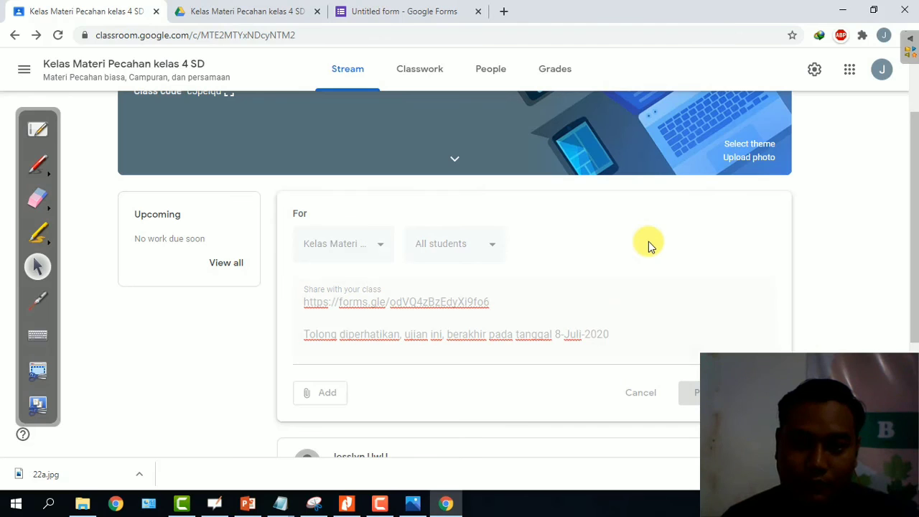
Confirm the new post in the stream, then close the quiz's Send form dialog.
scroll(635, 244, down, 2)
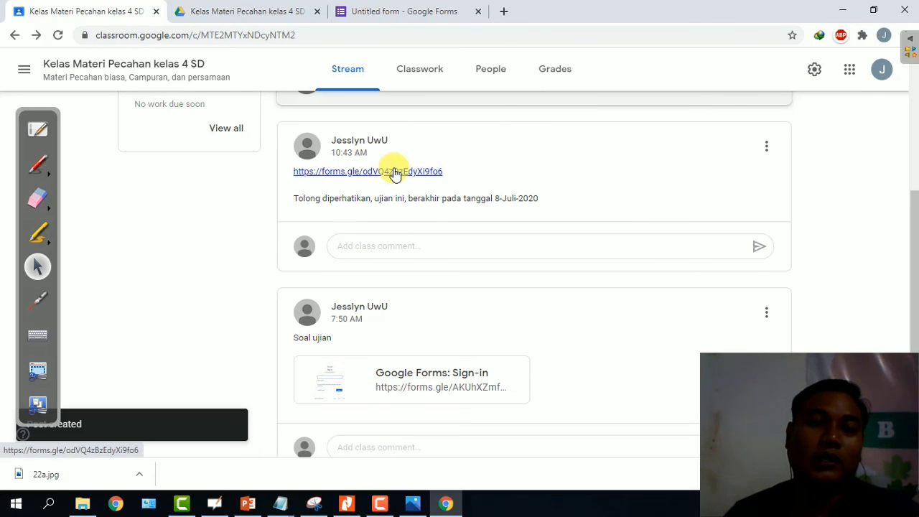
click(391, 11)
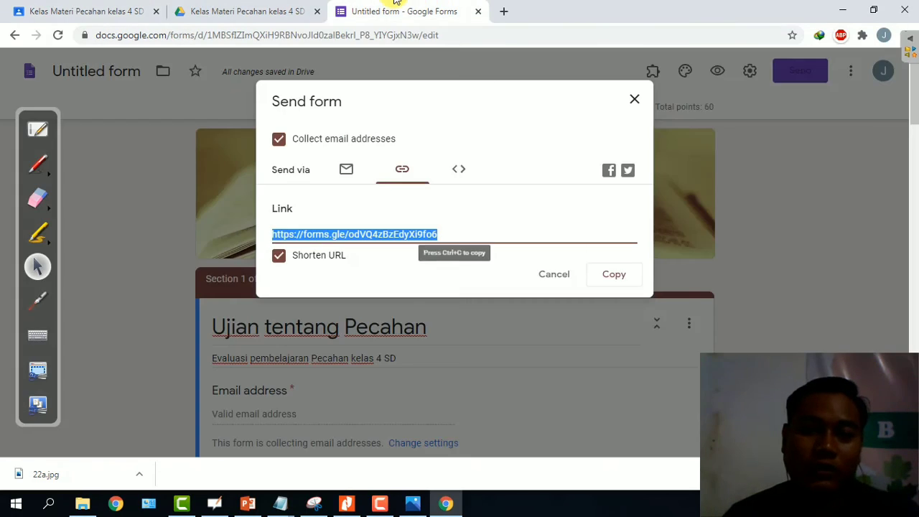
click(635, 99)
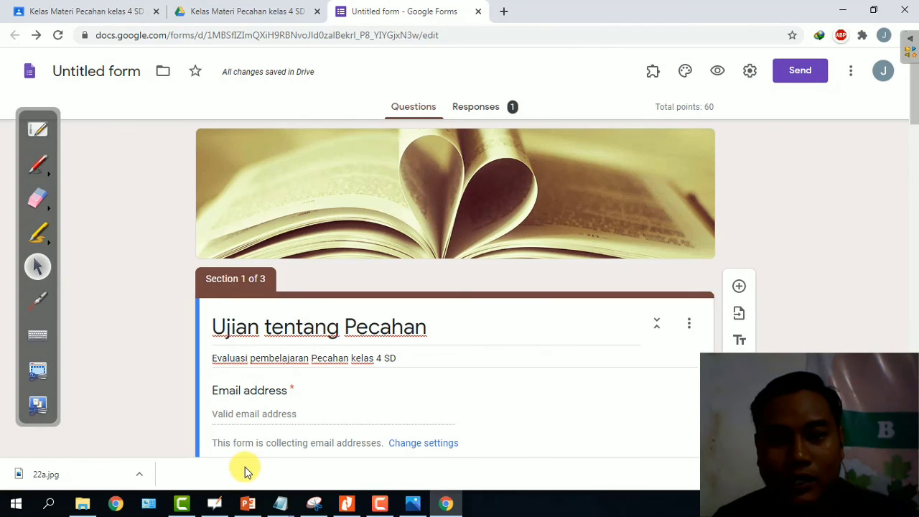
Review the Responses summary: 1 response averaging 40 / 60 points, with its distribution chart.
click(479, 112)
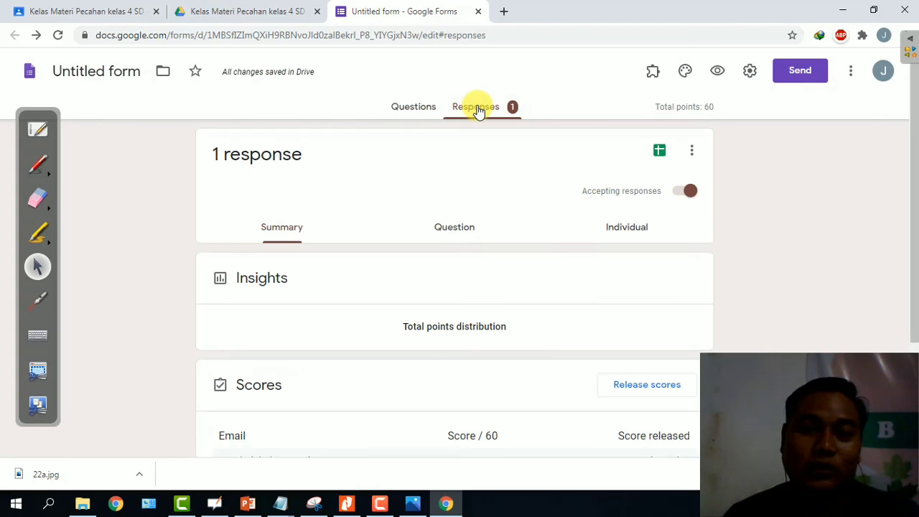
scroll(490, 156, down, 1)
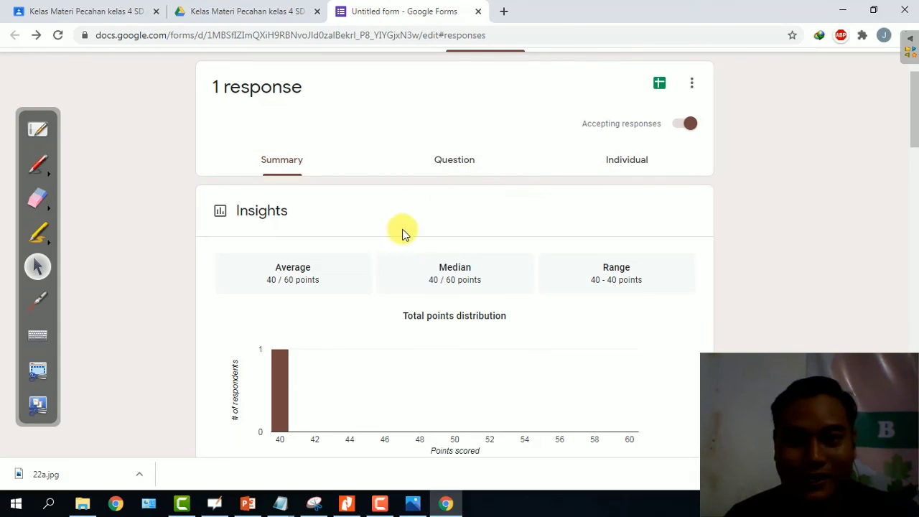
scroll(533, 194, up, 1)
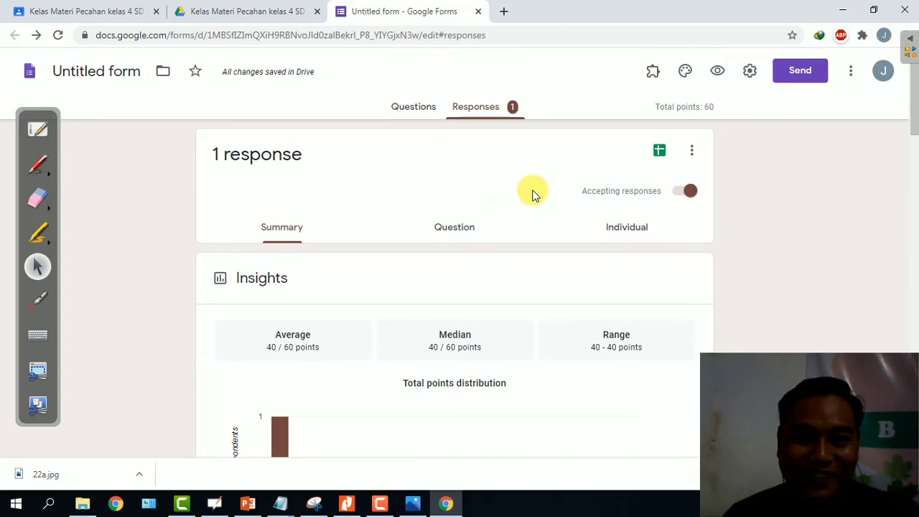
scroll(531, 191, down, 10)
scroll(529, 199, up, 6)
scroll(527, 208, up, 4)
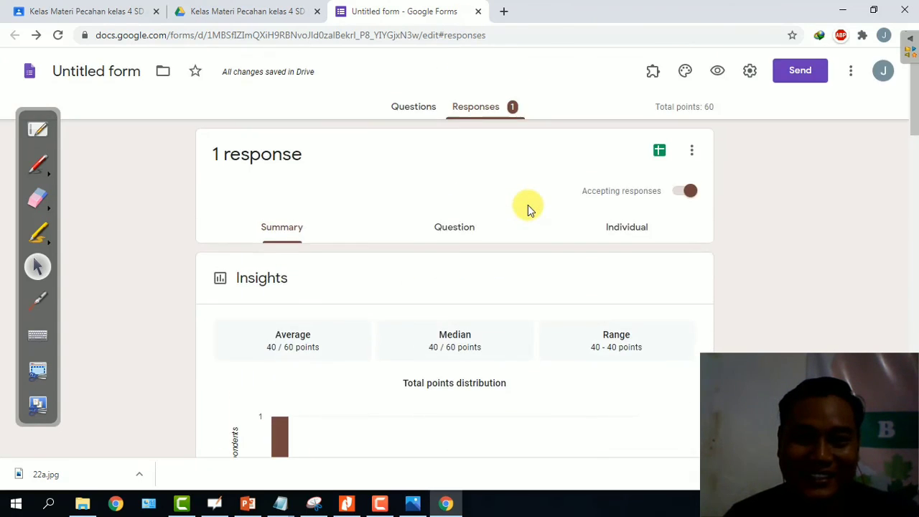
Check the responses options menu and begin linking responses to a Google Sheets spreadsheet.
click(692, 151)
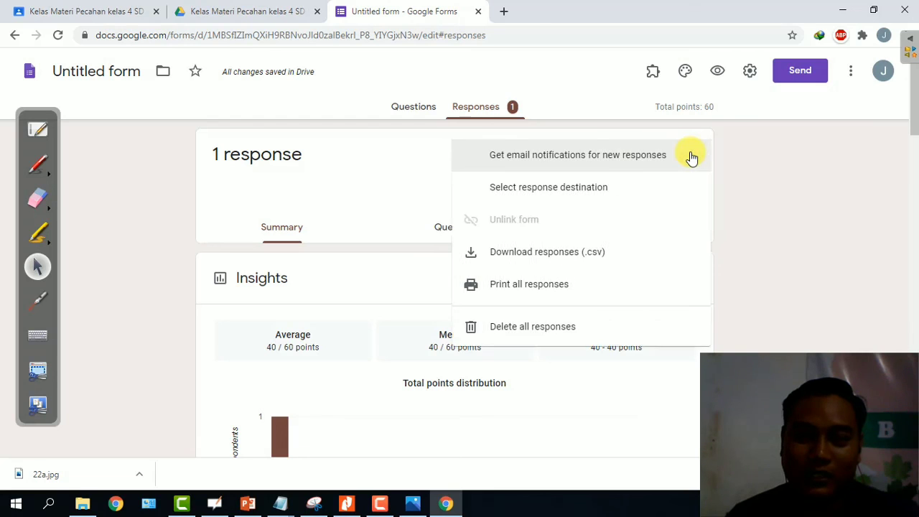
click(764, 167)
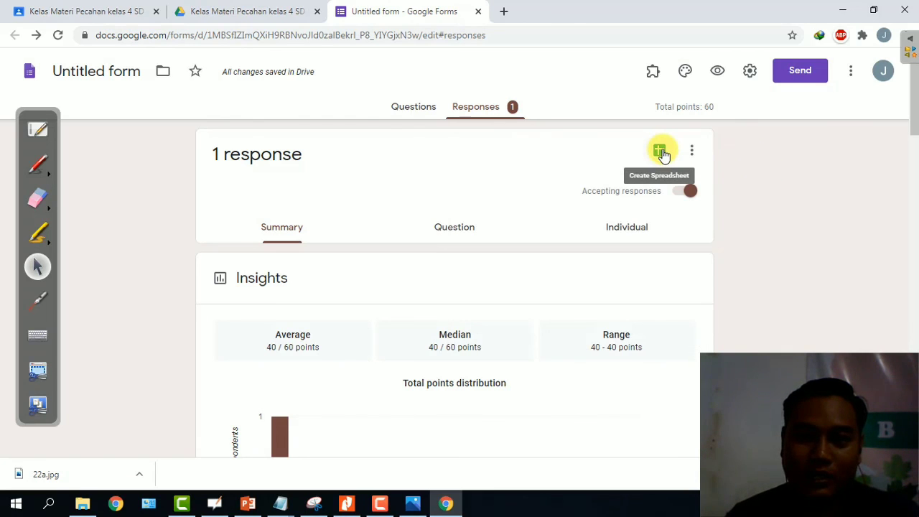
click(659, 151)
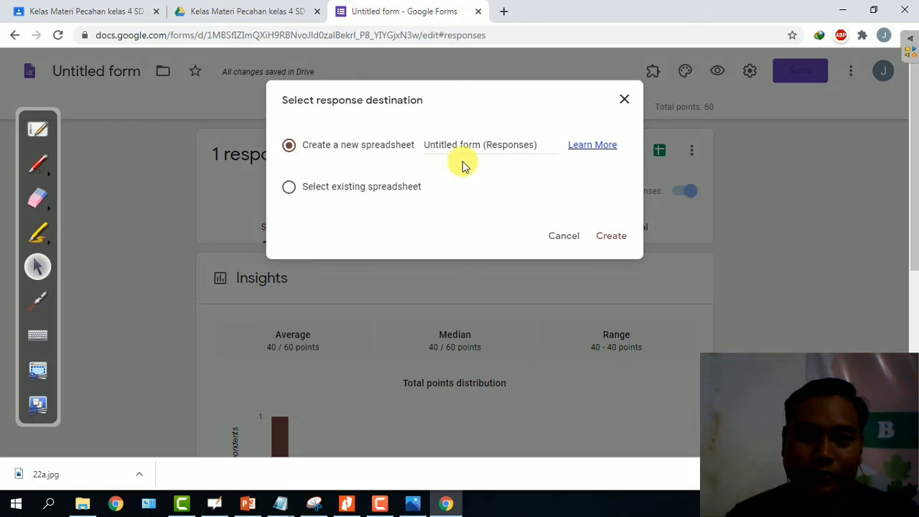
Create a new linked spreadsheet named 'Ujian Materi Pecahan kelas 4 SD Bersinarrrr'.
click(540, 146)
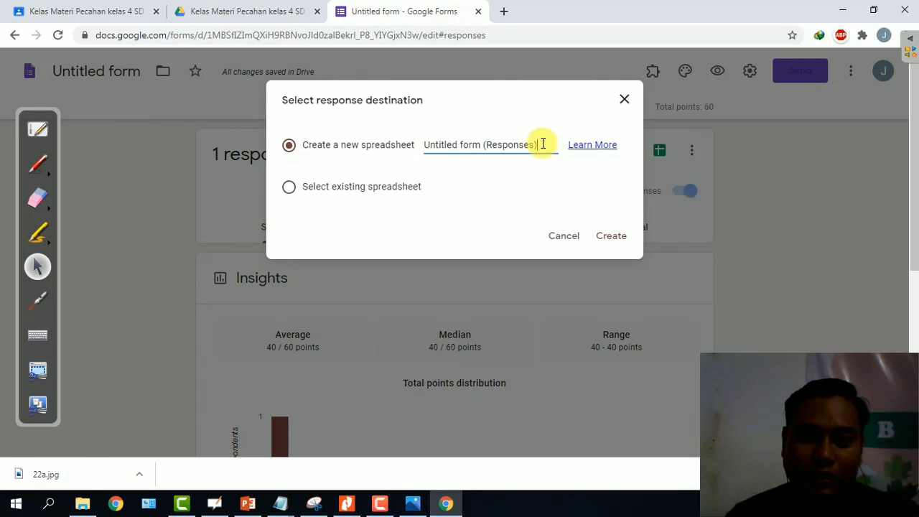
drag(543, 144, 412, 145)
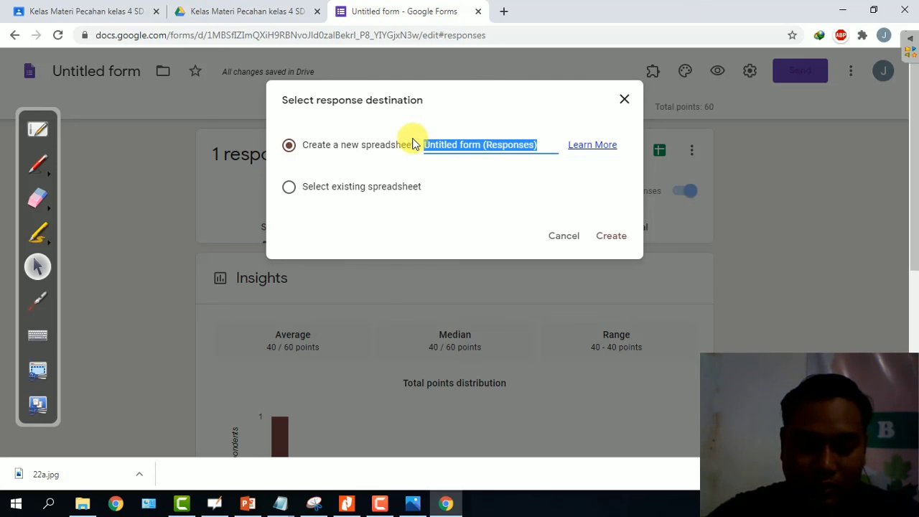
text(Ujian Materi Pecahan kelas 4)
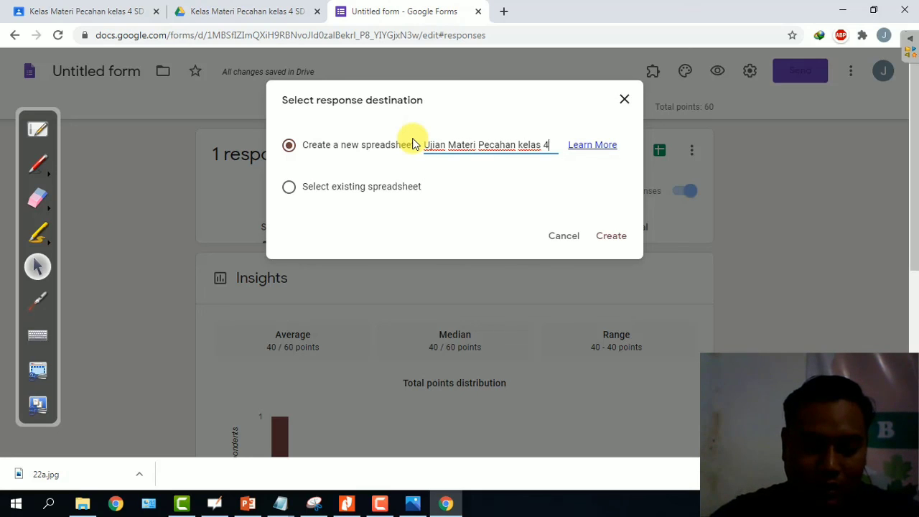
text( SD B)
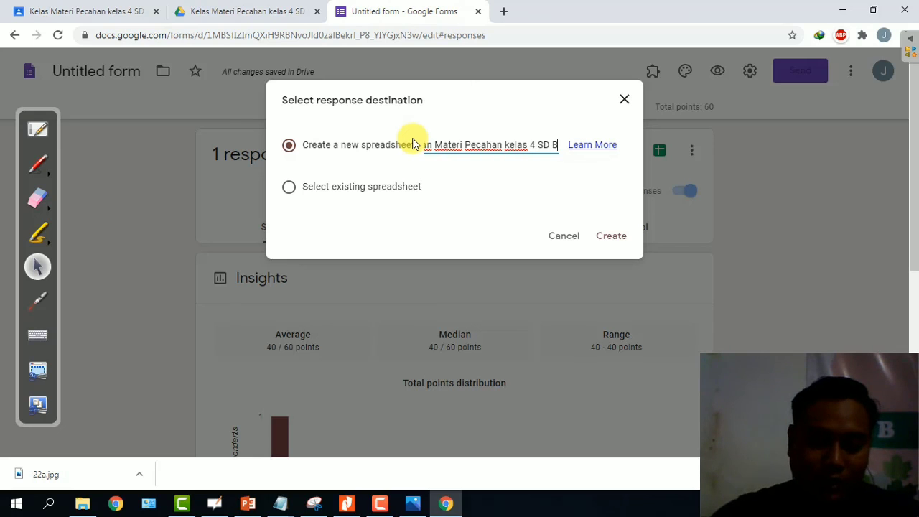
text(ersinarrrr)
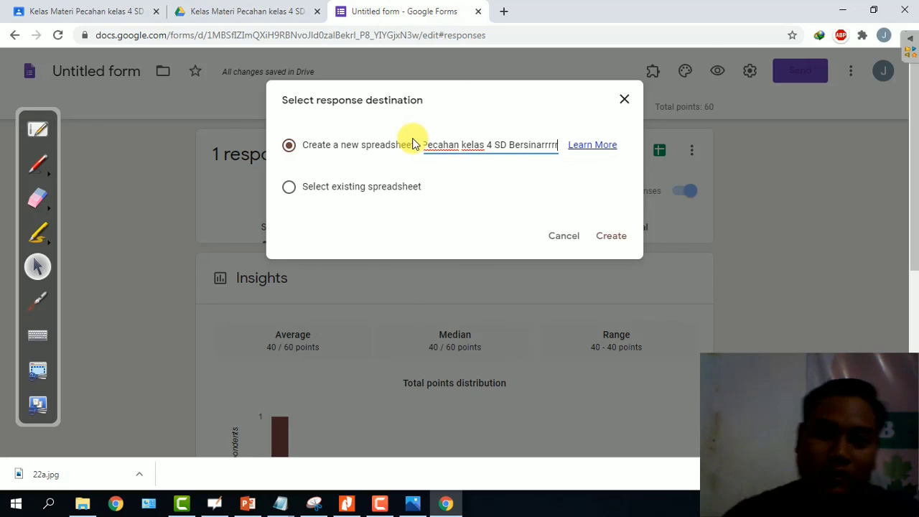
click(611, 237)
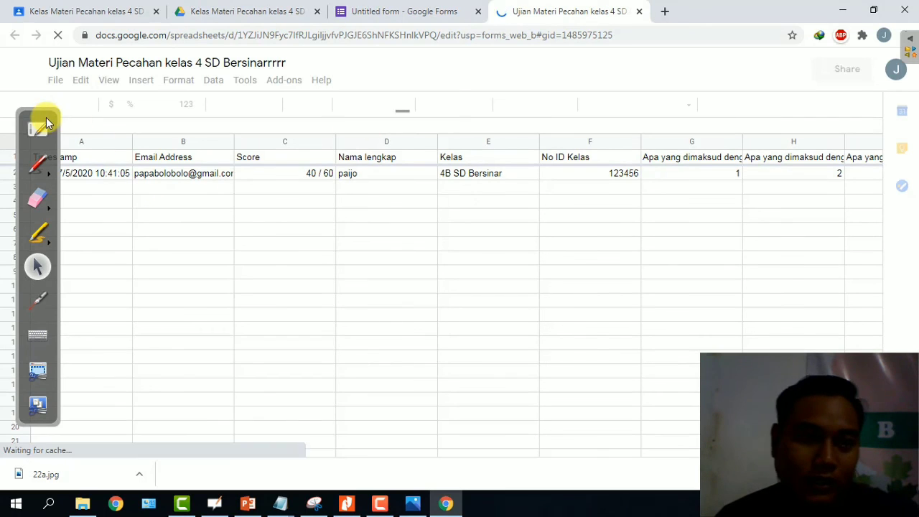
Close the OpenBoard whiteboard window from the taskbar.
click(216, 505)
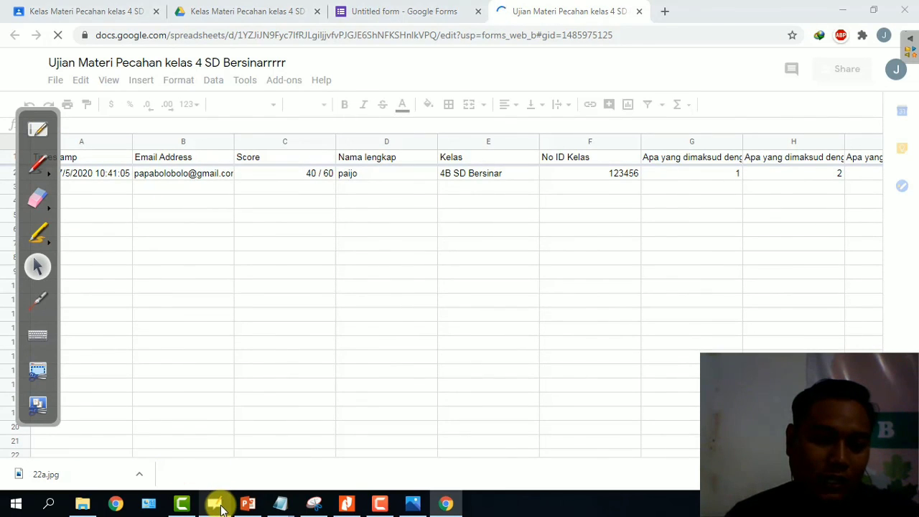
mouse_move(223, 507)
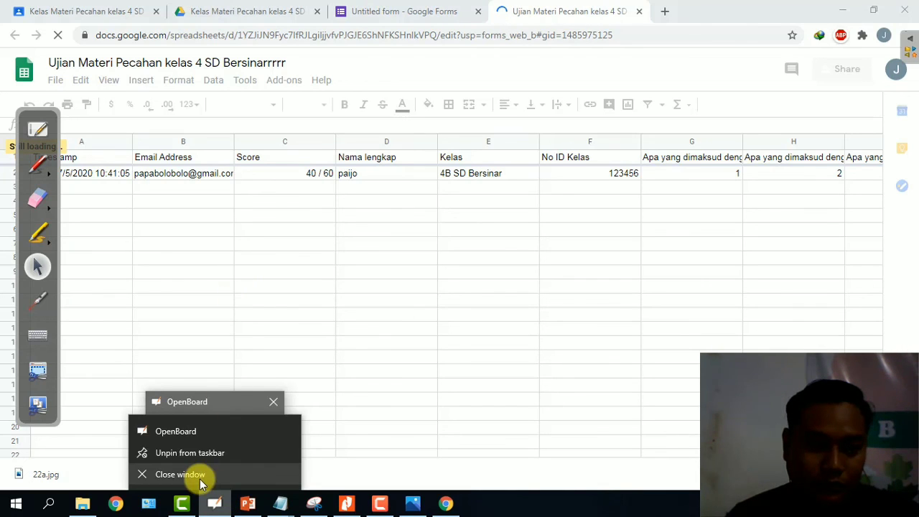
click(200, 478)
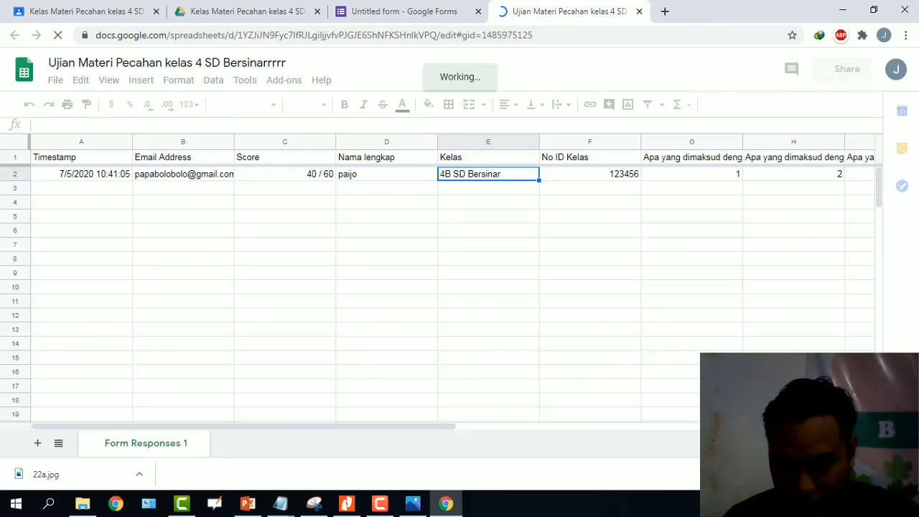
Scroll right in the response sheet to see answers 1–3 and the uploaded file's Drive link.
scroll(481, 236, right, 3)
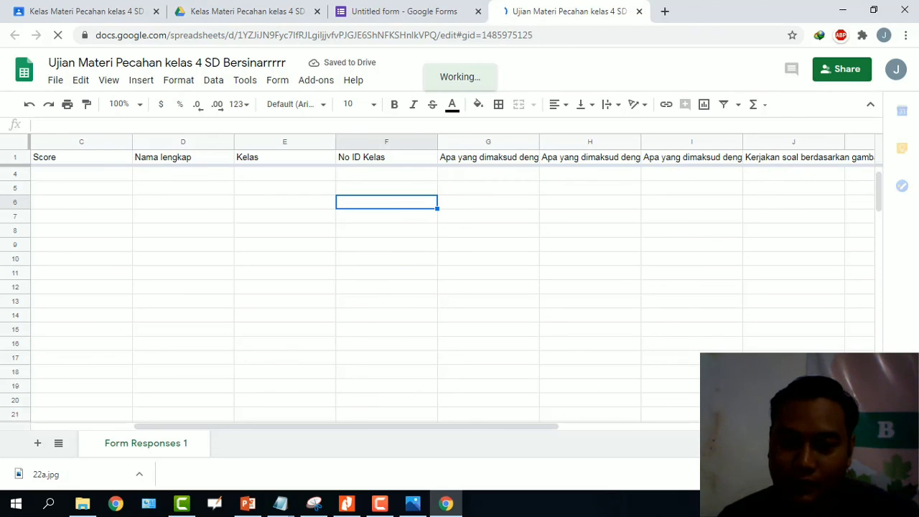
click(488, 174)
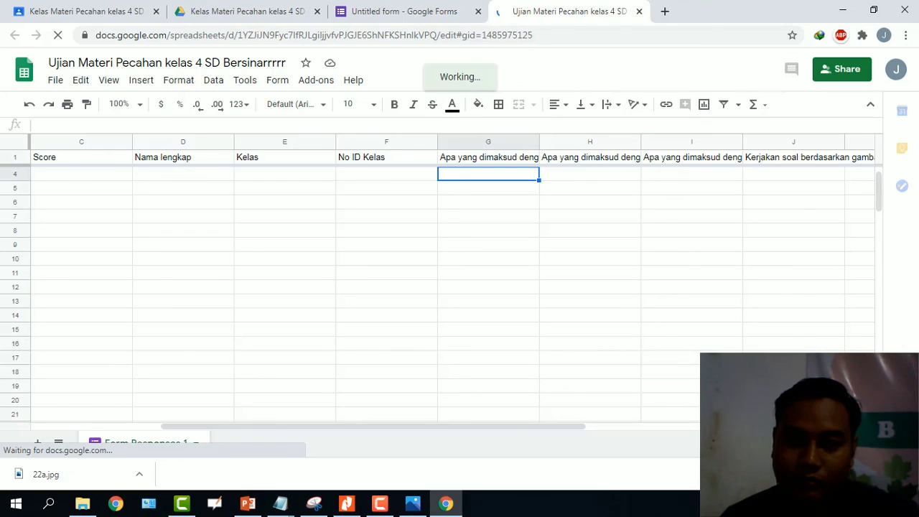
drag(341, 427, 355, 425)
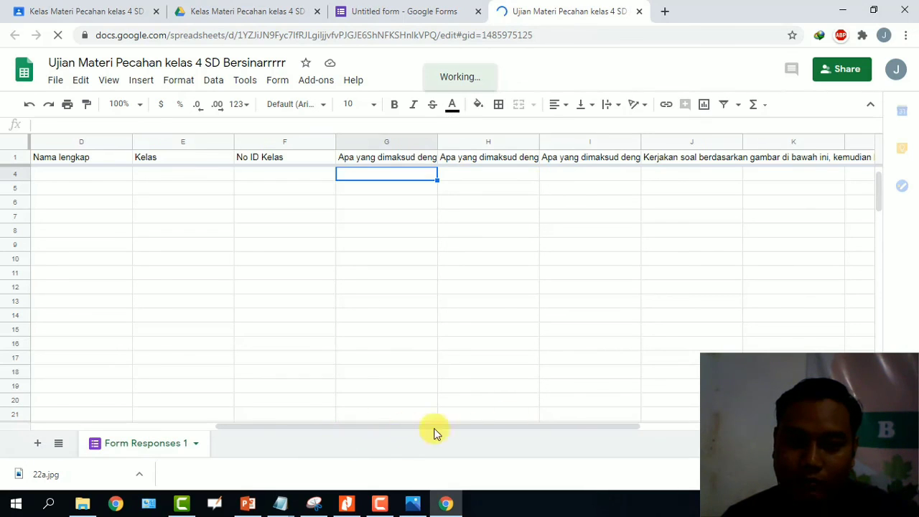
drag(597, 400, 823, 223)
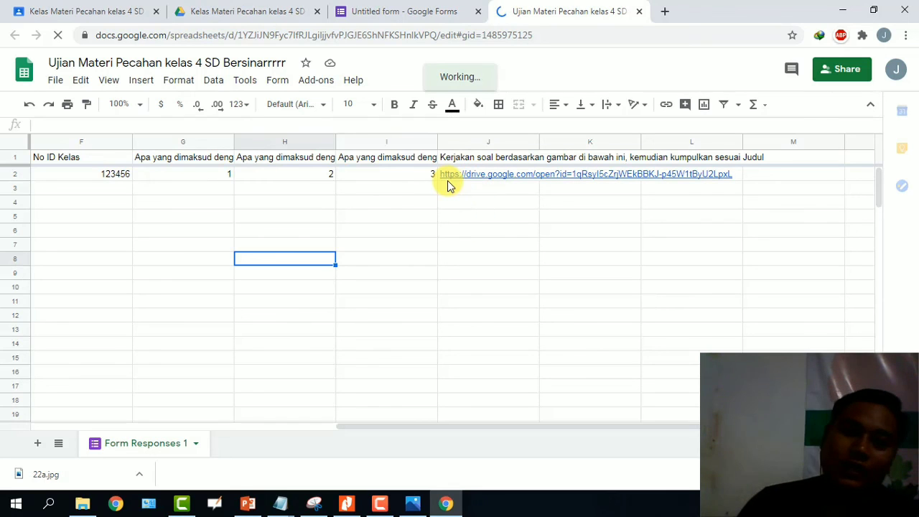
mouse_move(483, 176)
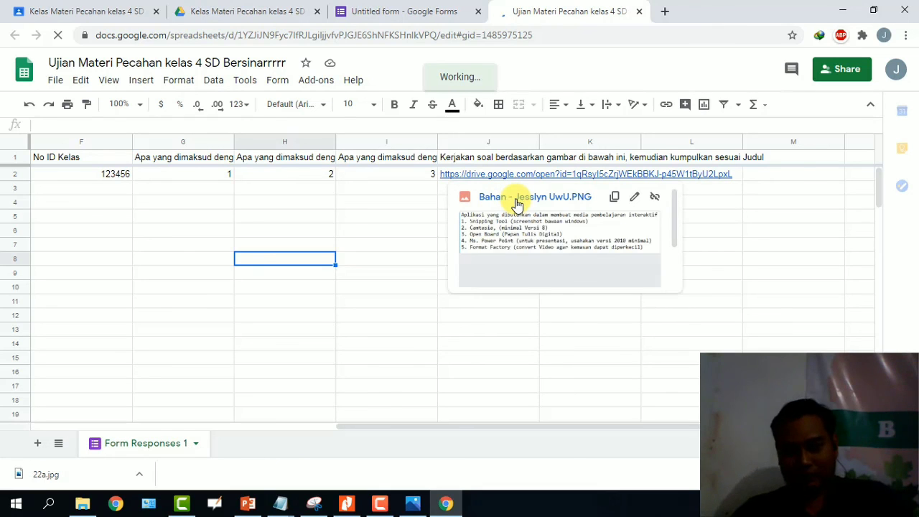
click(517, 204)
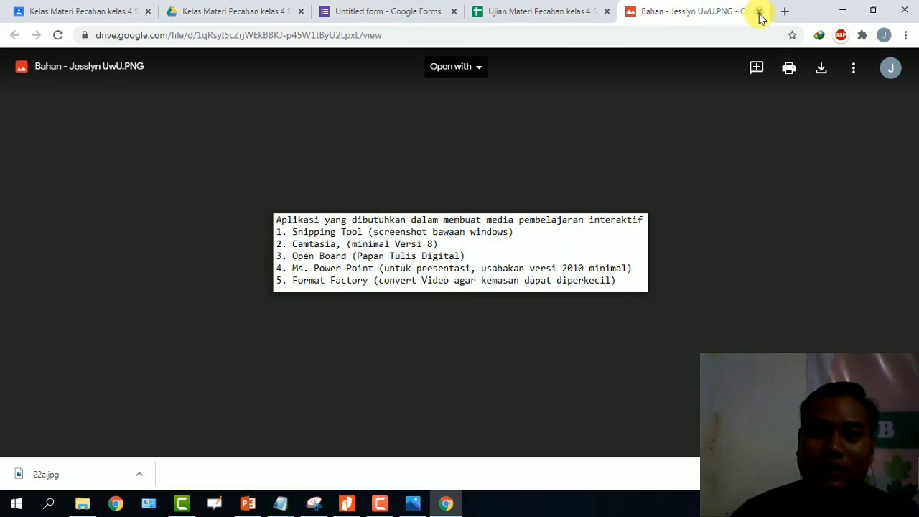
key(ctrl+w)
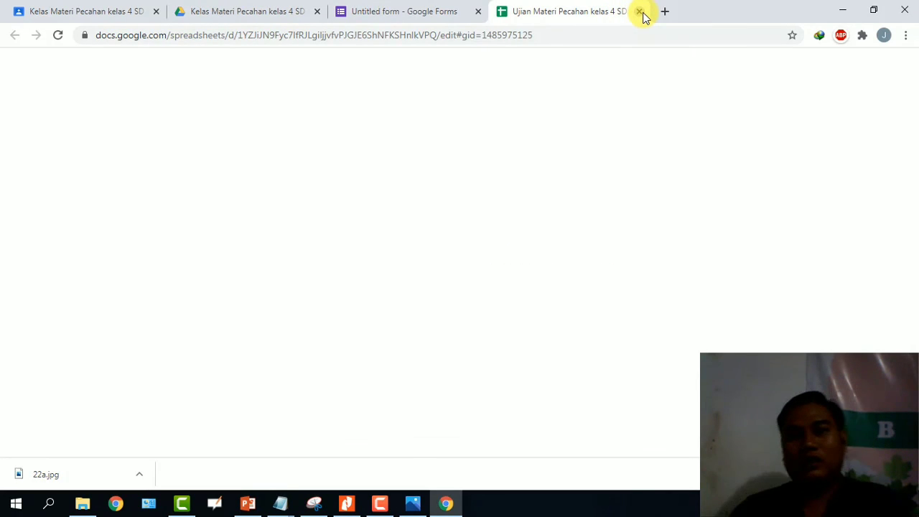
Close the response spreadsheet and form editor tabs, returning to the Classroom stream.
click(641, 15)
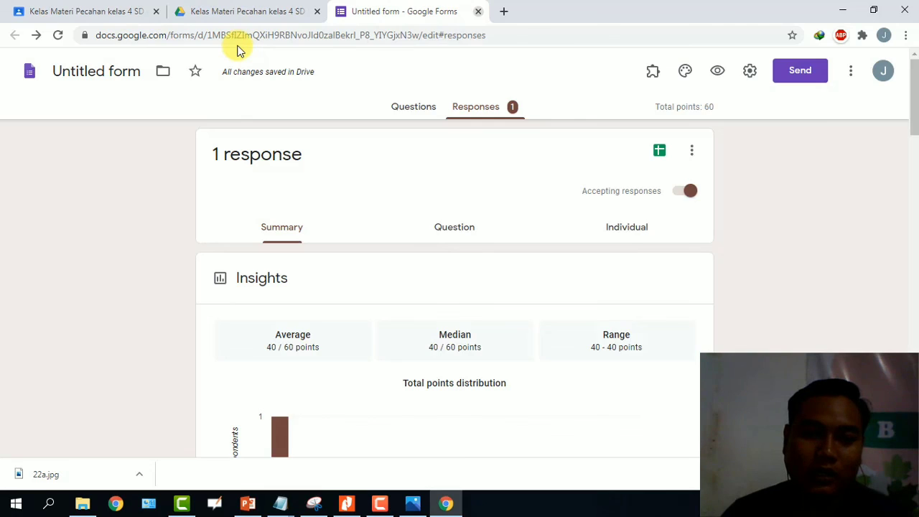
key(ctrl+w)
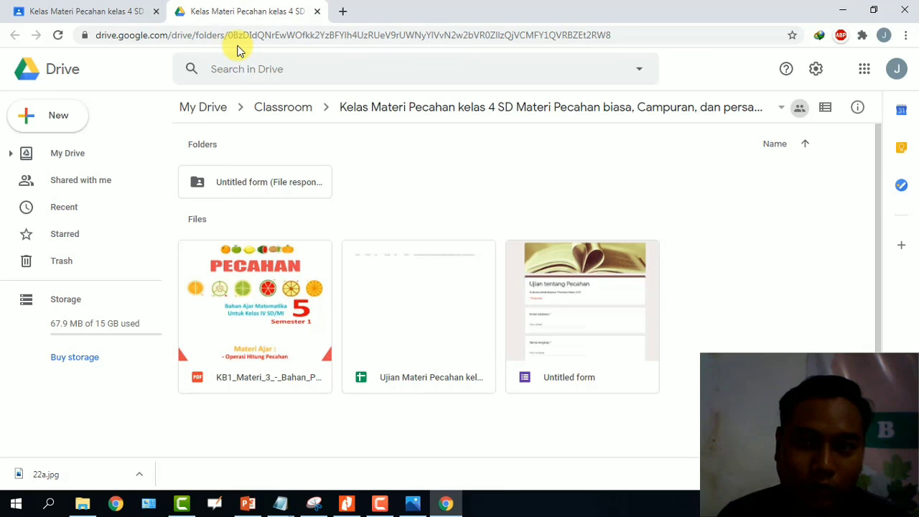
click(82, 9)
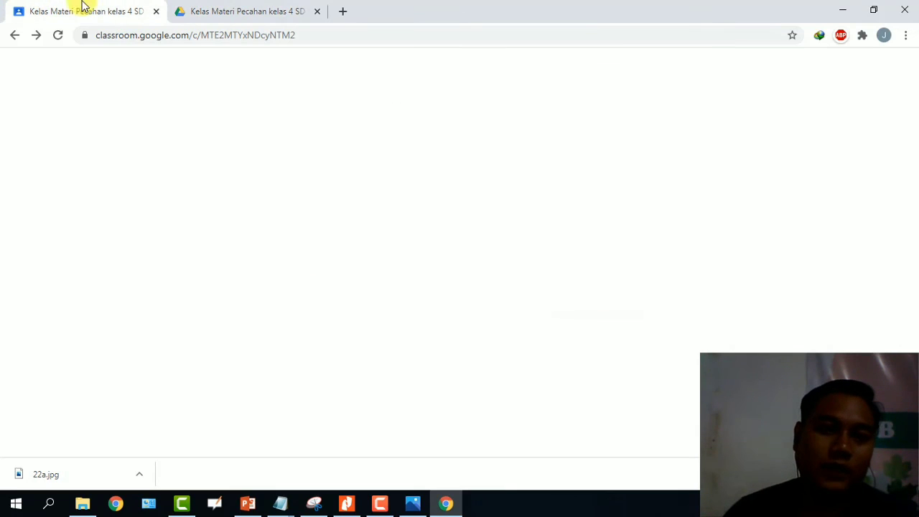
Review the posted quiz-link announcement, then return to the class Drive folder.
scroll(240, 266, up, 3)
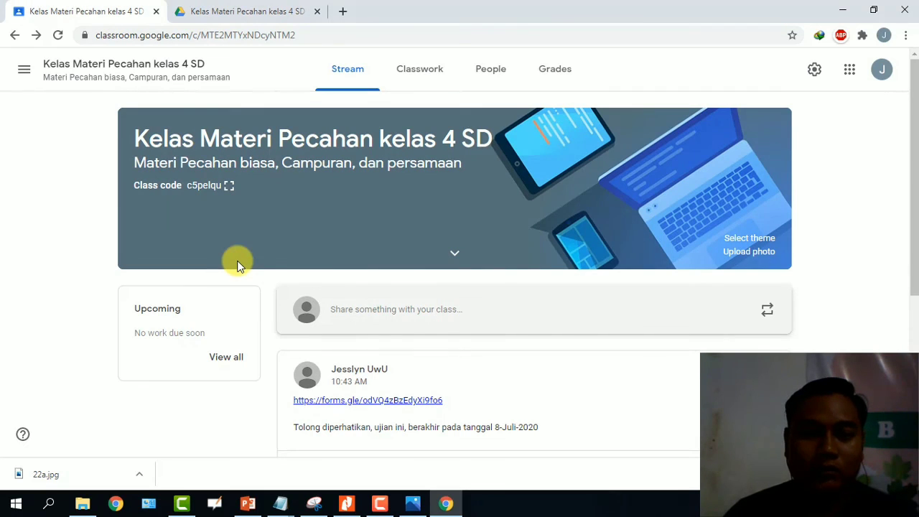
scroll(239, 266, down, 5)
scroll(240, 266, up, 5)
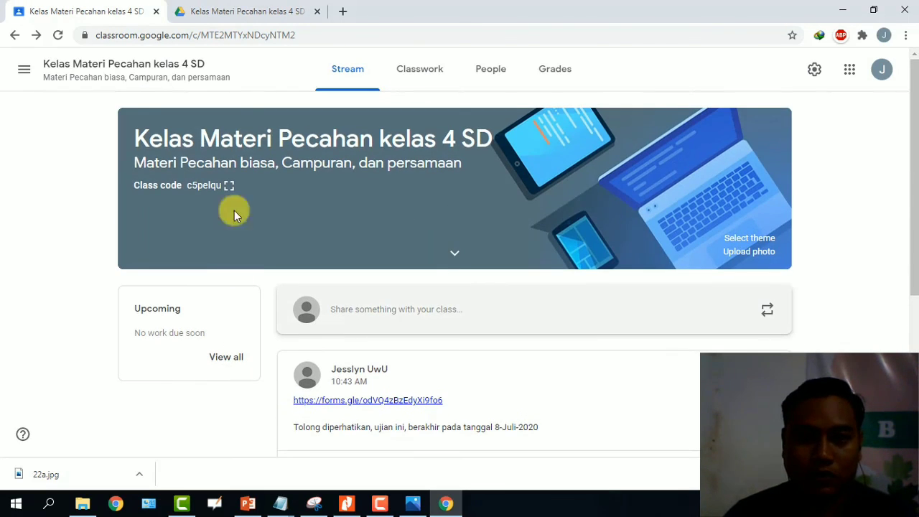
click(240, 8)
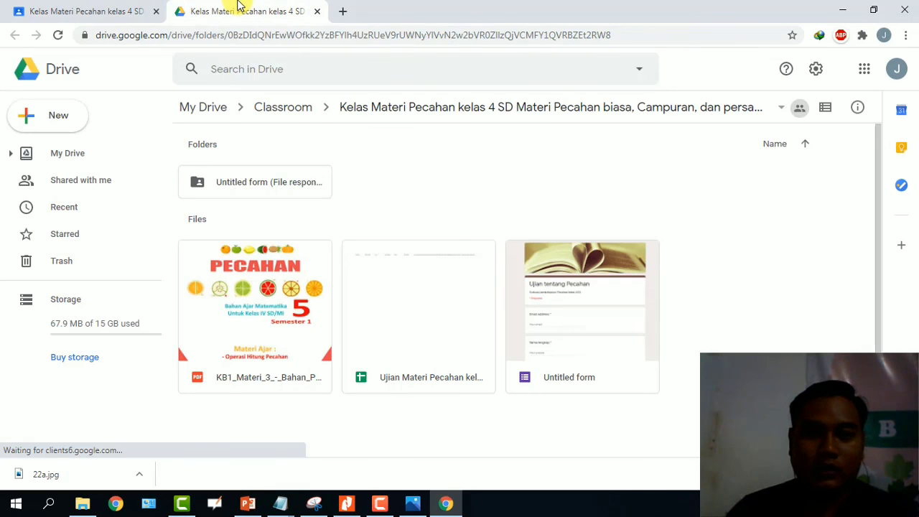